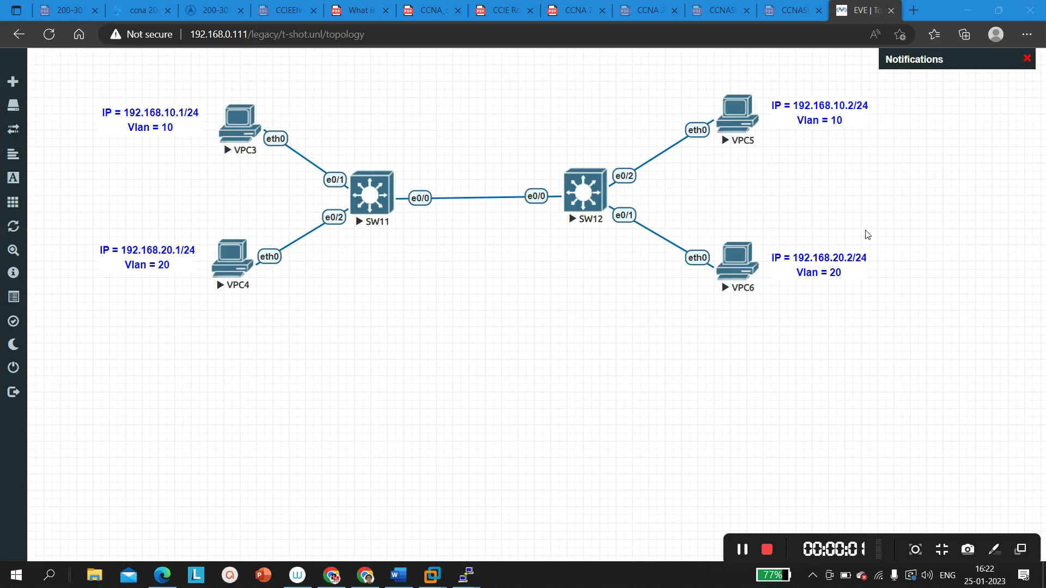
left_click(992, 551)
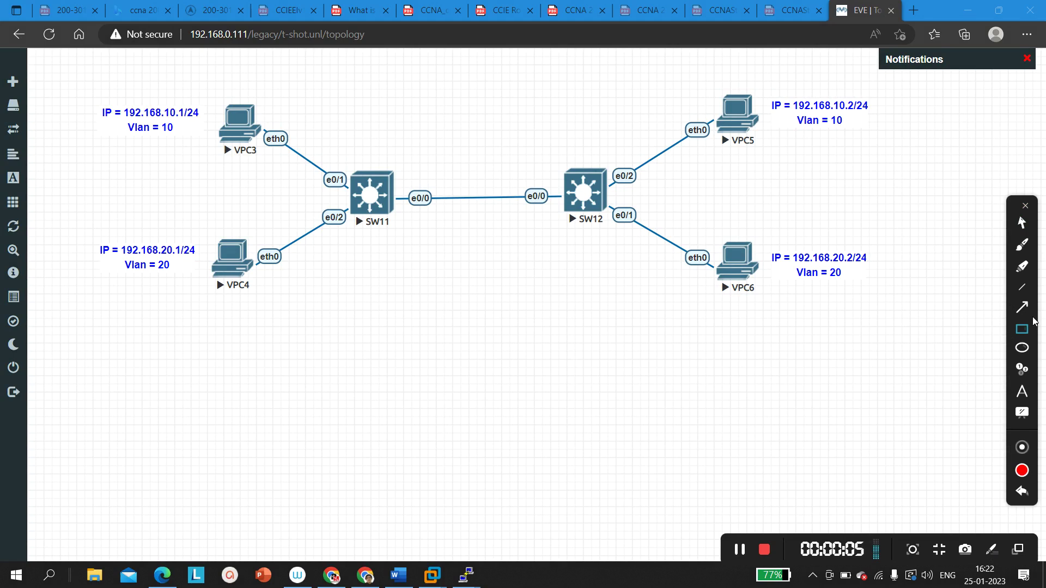
left_click(1023, 331)
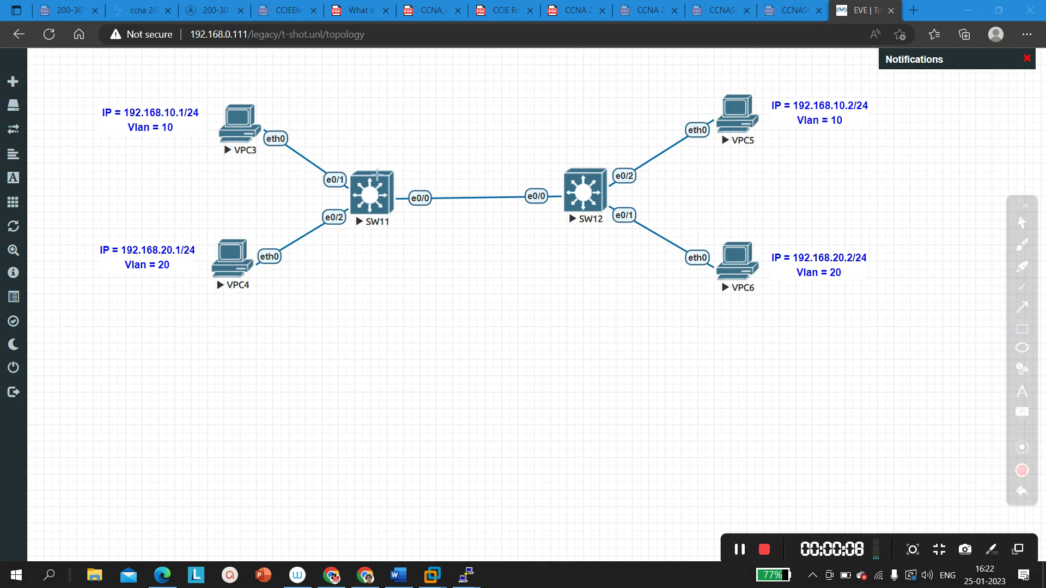
left_click_drag(338, 164, 426, 262)
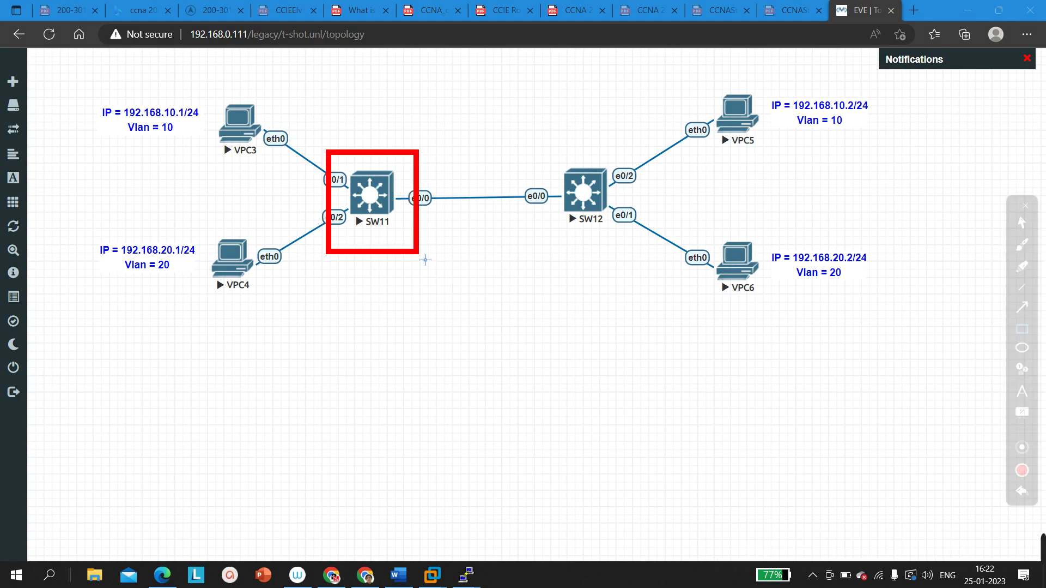
mouse_move(530, 163)
left_mouse_down()
mouse_move(623, 263)
mouse_move(636, 261)
left_mouse_up()
key("ctrl+z")
key("ctrl+z")
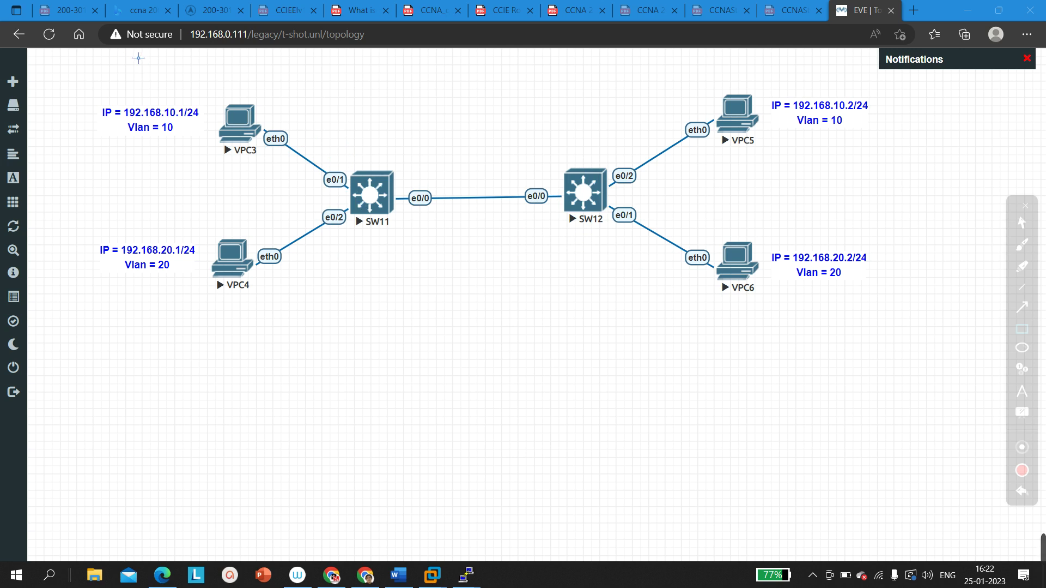
left_click_drag(195, 76, 312, 312)
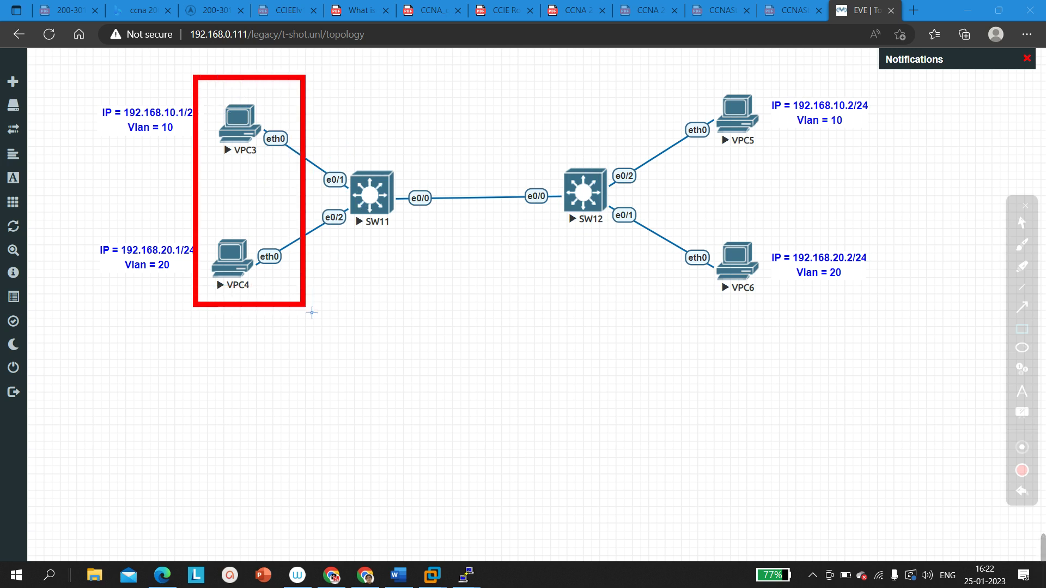
key("ctrl+z")
left_click_drag(206, 85, 297, 180)
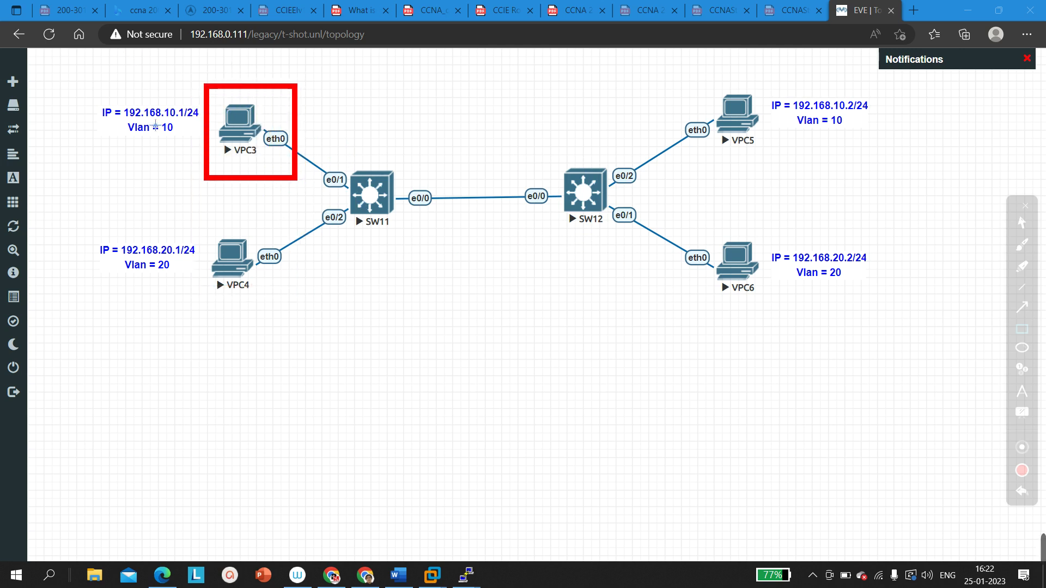
mouse_move(82, 86)
left_mouse_down()
mouse_move(129, 136)
mouse_move(214, 131)
left_mouse_up()
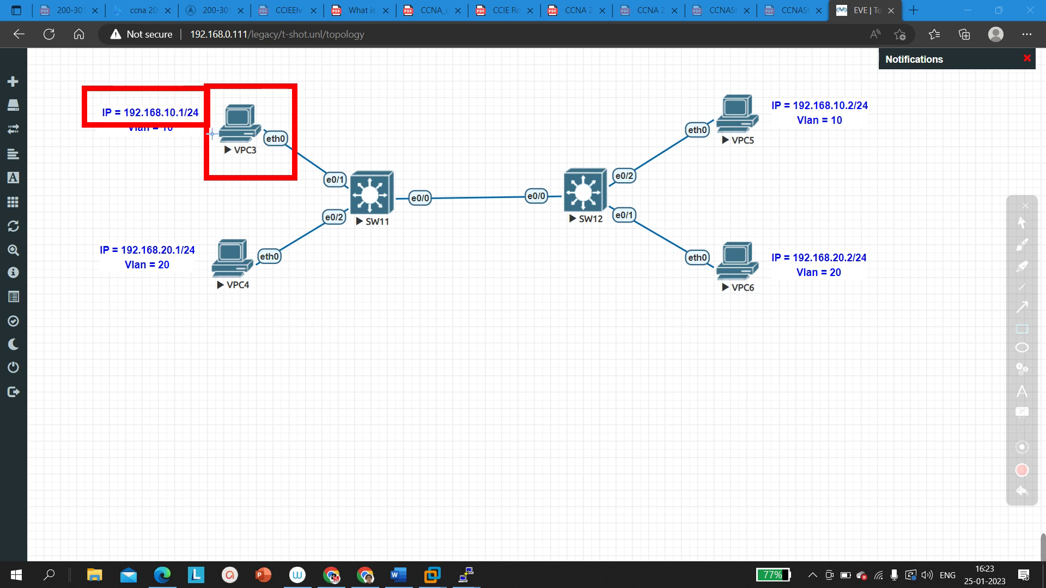
key("ctrl+z")
key("ctrl+z")
left_click_drag(206, 97, 277, 174)
key("ctrl+z")
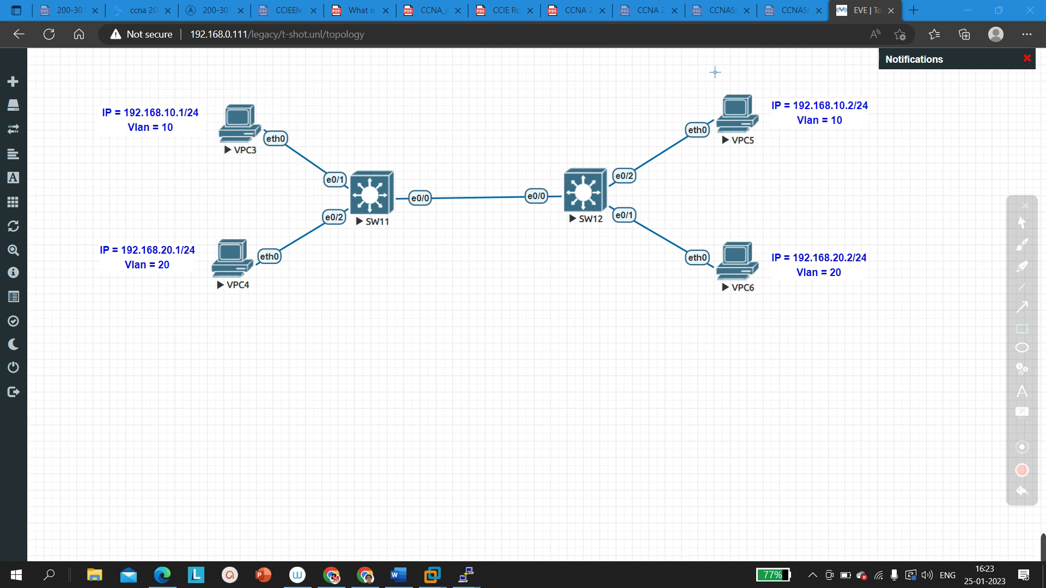
mouse_move(710, 83)
left_mouse_down()
mouse_move(794, 177)
mouse_move(773, 153)
left_mouse_up()
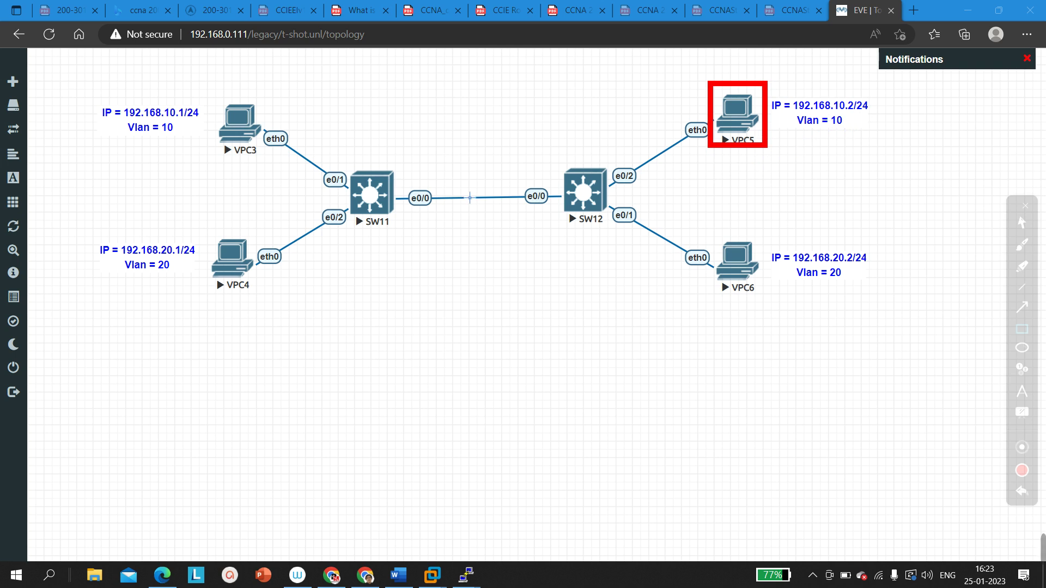
key("ctrl+z")
left_click_drag(197, 213, 298, 322)
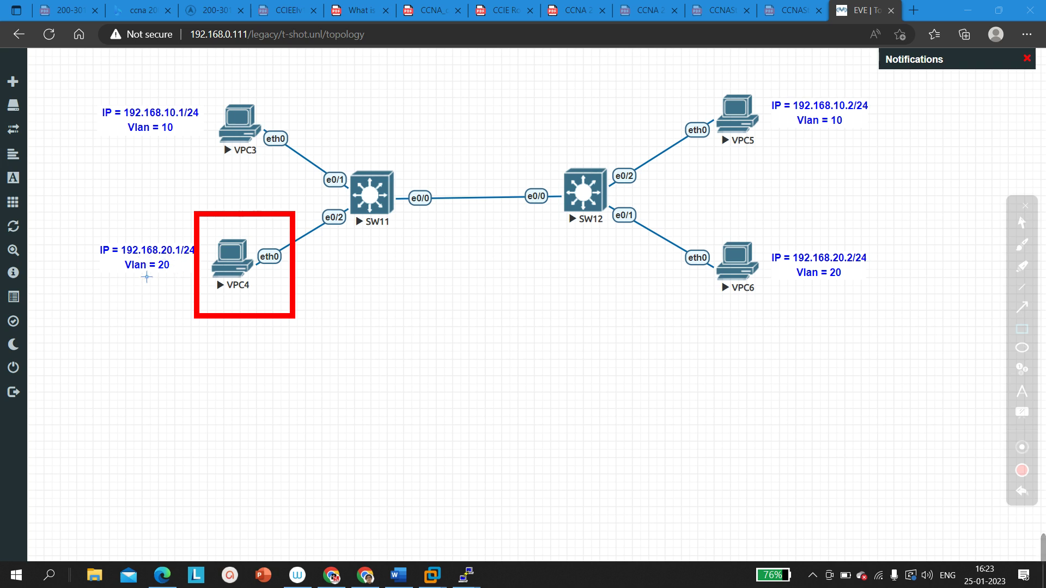
key("ctrl+z")
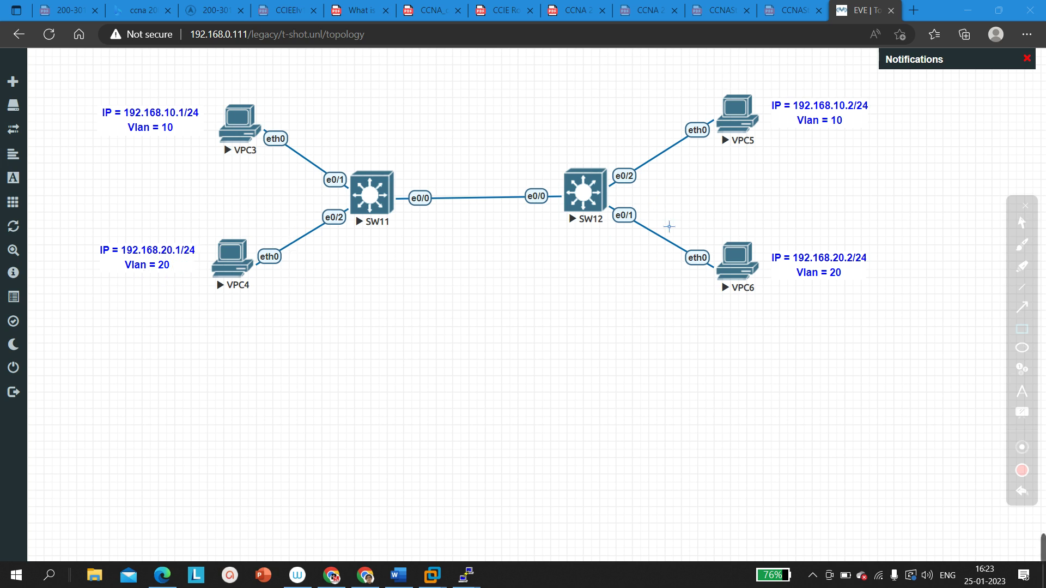
left_click_drag(711, 231, 797, 336)
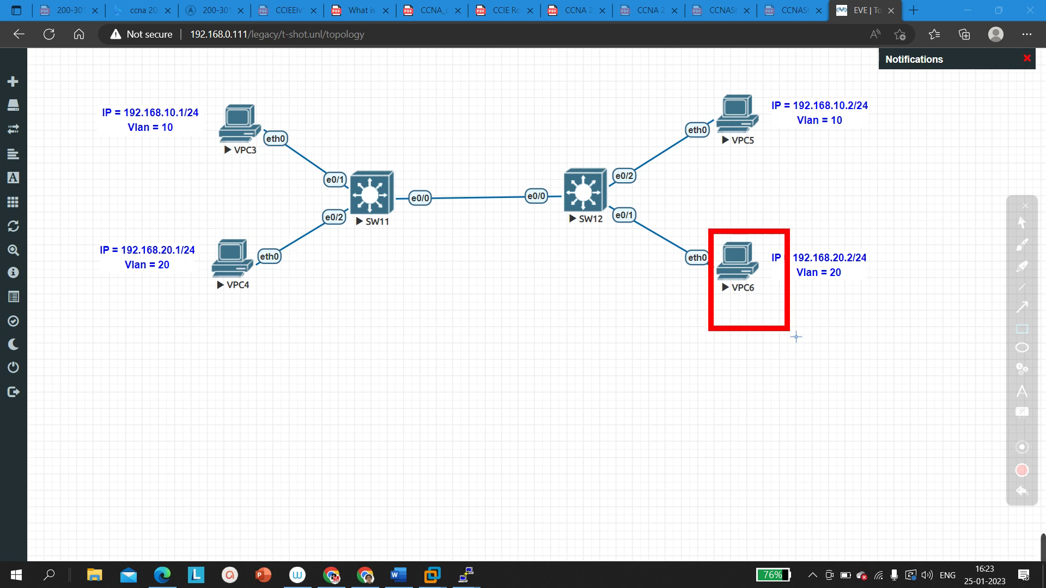
key("ctrl+z")
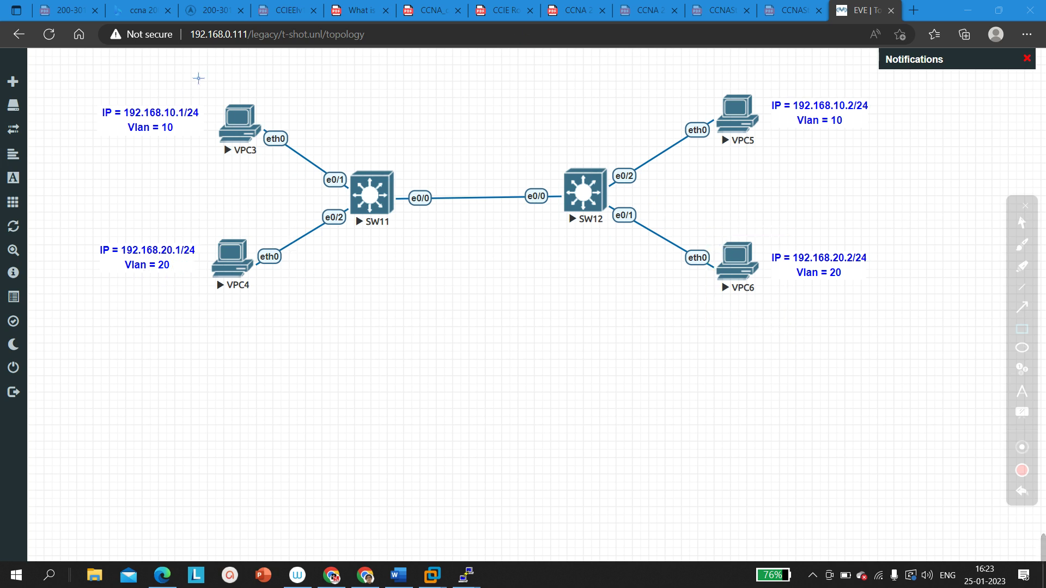
mouse_move(196, 69)
left_mouse_down()
mouse_move(396, 198)
mouse_move(809, 164)
left_mouse_up()
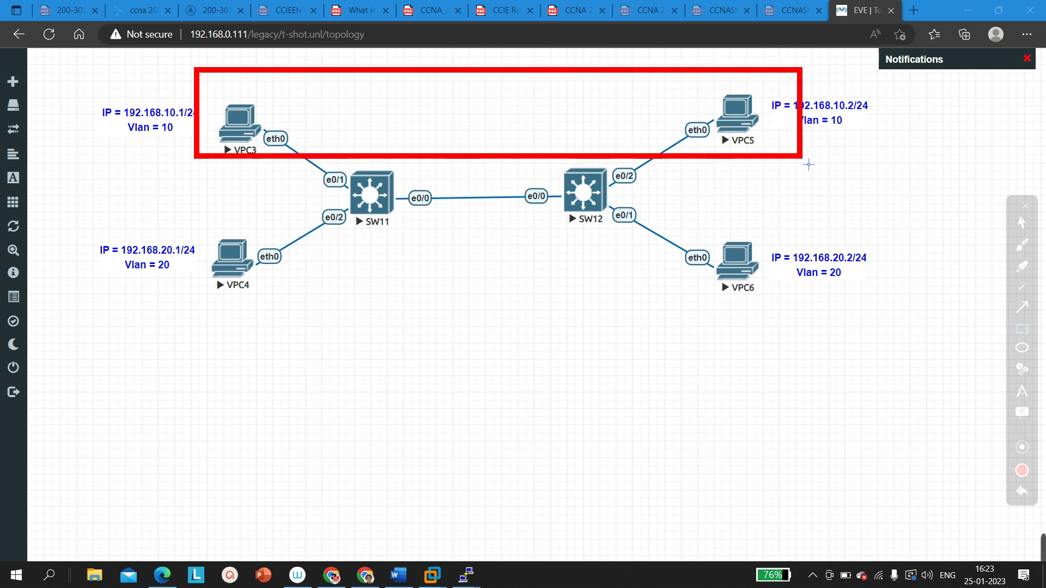
mouse_move(200, 230)
left_mouse_down()
mouse_move(594, 362)
mouse_move(792, 354)
left_mouse_up()
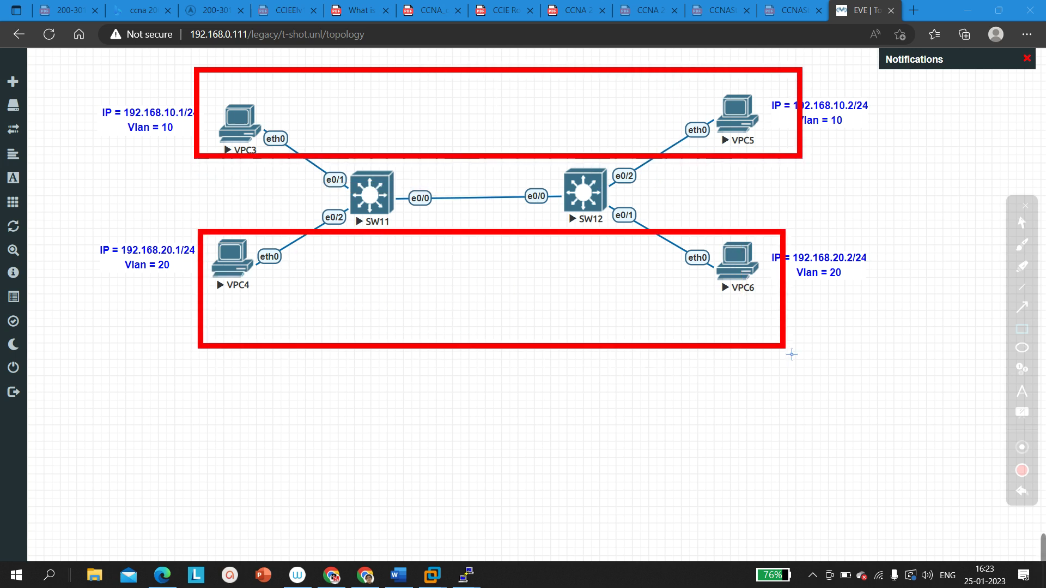
key("ctrl+z")
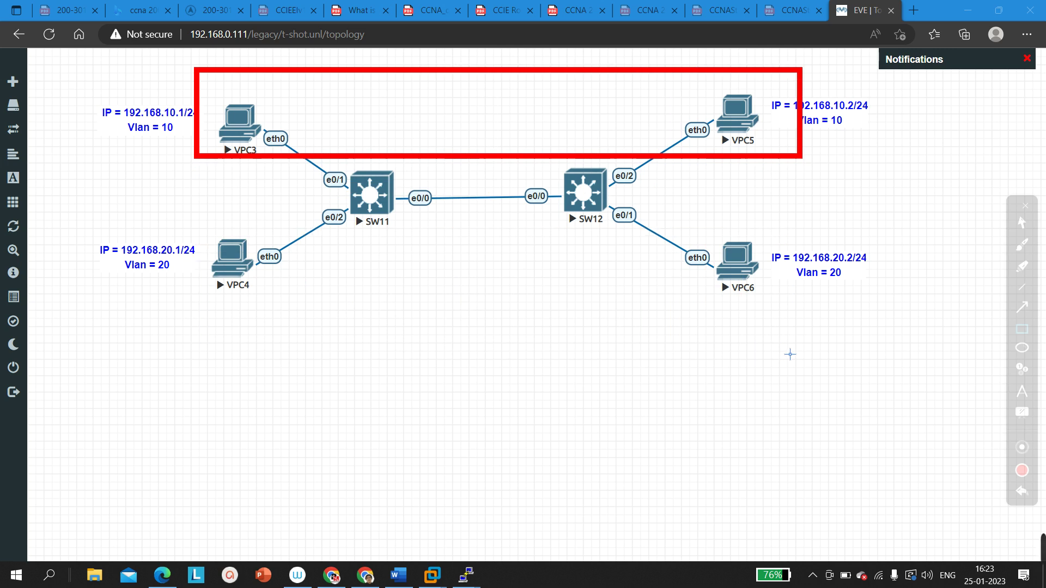
key("ctrl+z")
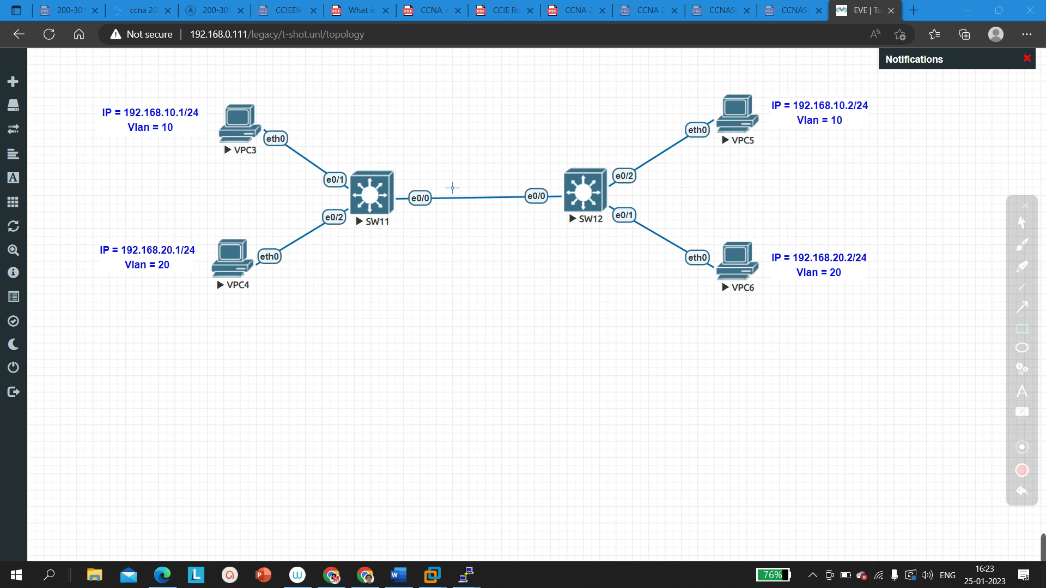
left_click_drag(440, 173, 505, 228)
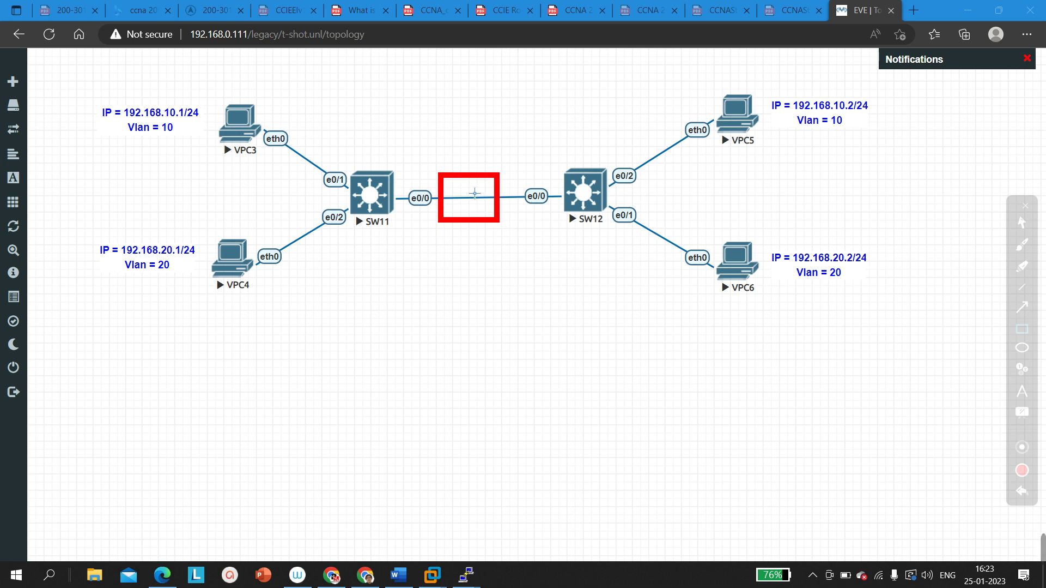
left_click_drag(201, 93, 298, 163)
left_click_drag(681, 78, 791, 165)
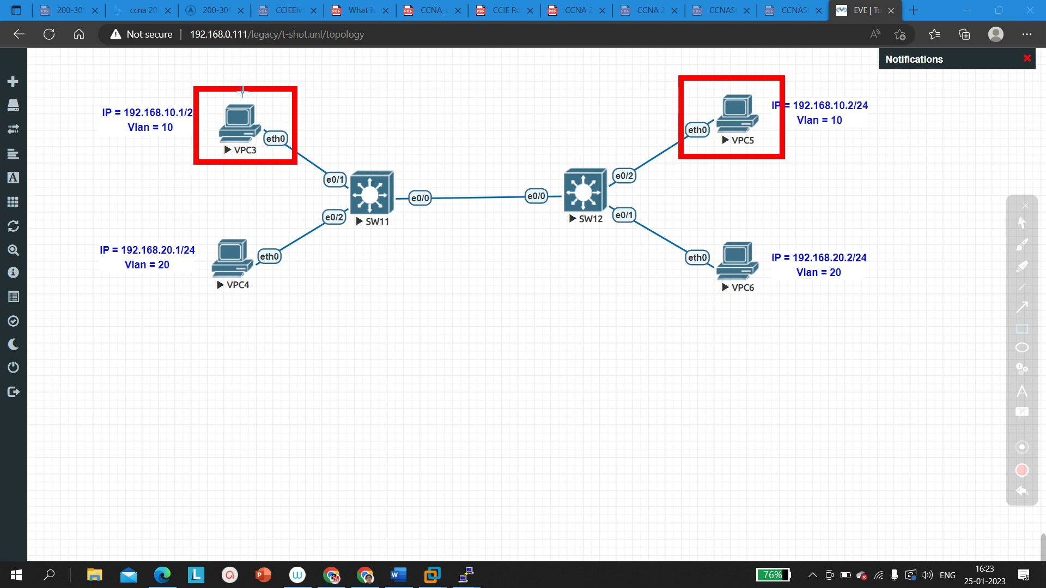
key("ctrl+z")
key("ctrl+z")
left_click_drag(220, 84, 297, 174)
left_click_drag(664, 71, 776, 161)
key("ctrl+z")
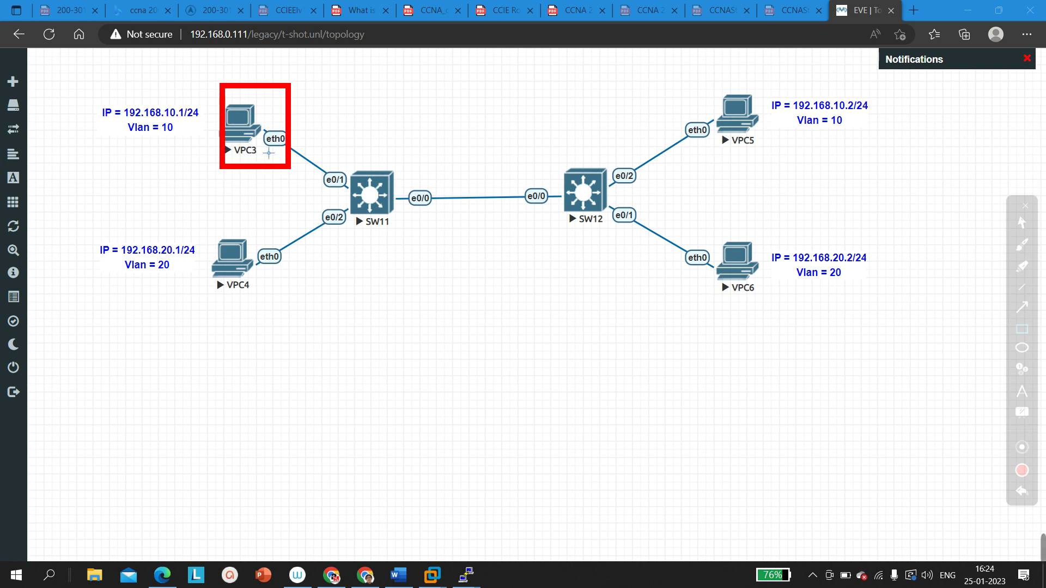
key("ctrl+z")
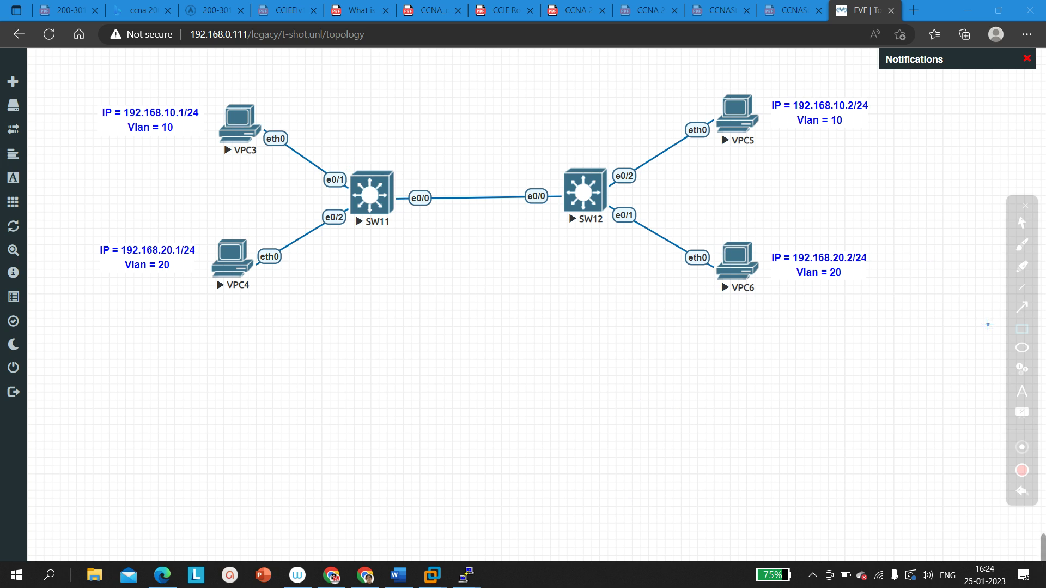
left_click(1026, 206)
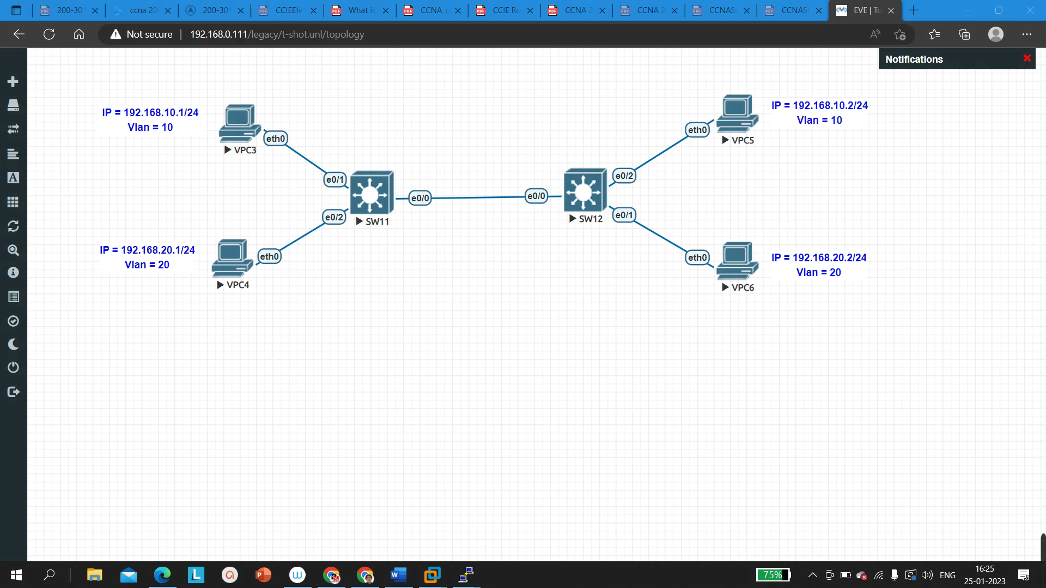
Bring up the VPC3 console and check its configured IP address and mask.
mouse_move(466, 579)
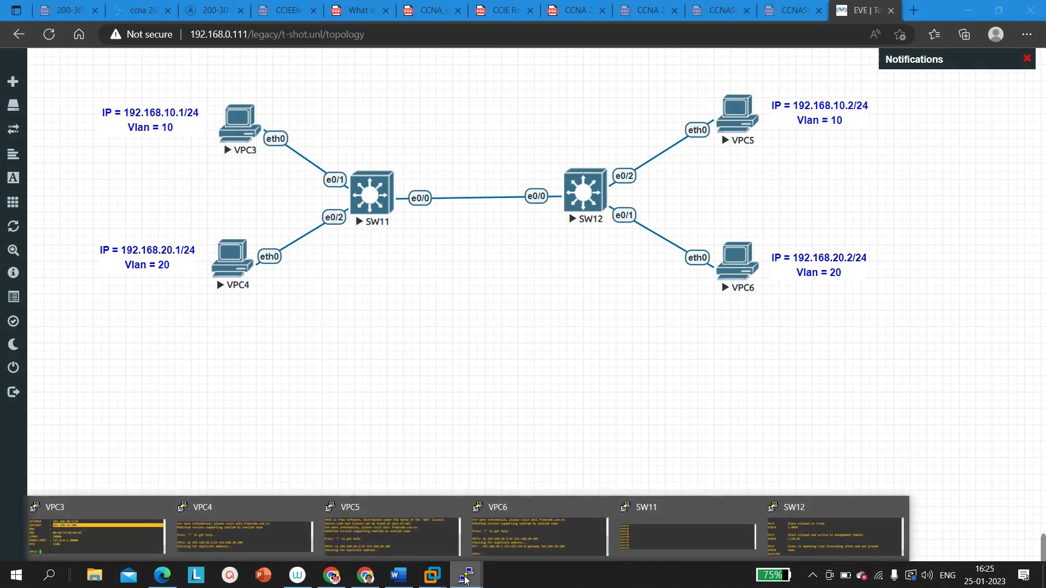
left_click(71, 533)
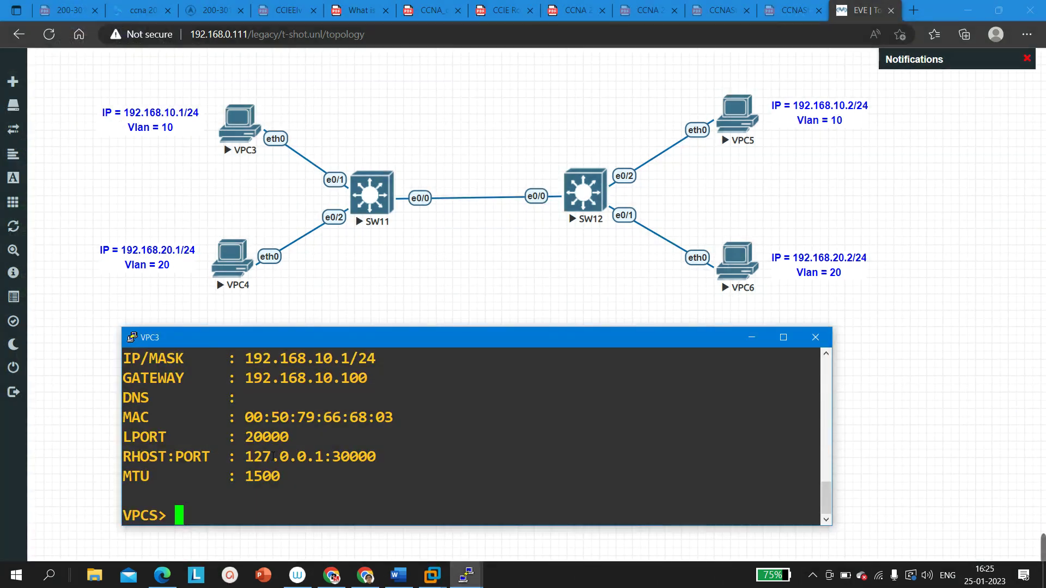
left_click_drag(141, 362, 394, 373)
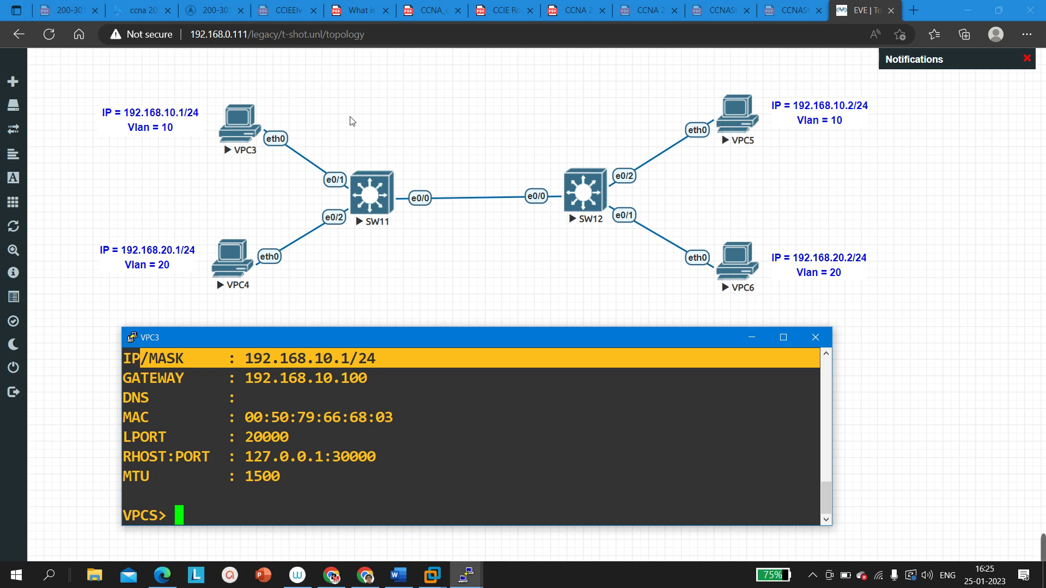
left_click(752, 336)
Switch to the SW11 console and list its VLANs with the show vlan brief command.
left_click(469, 580)
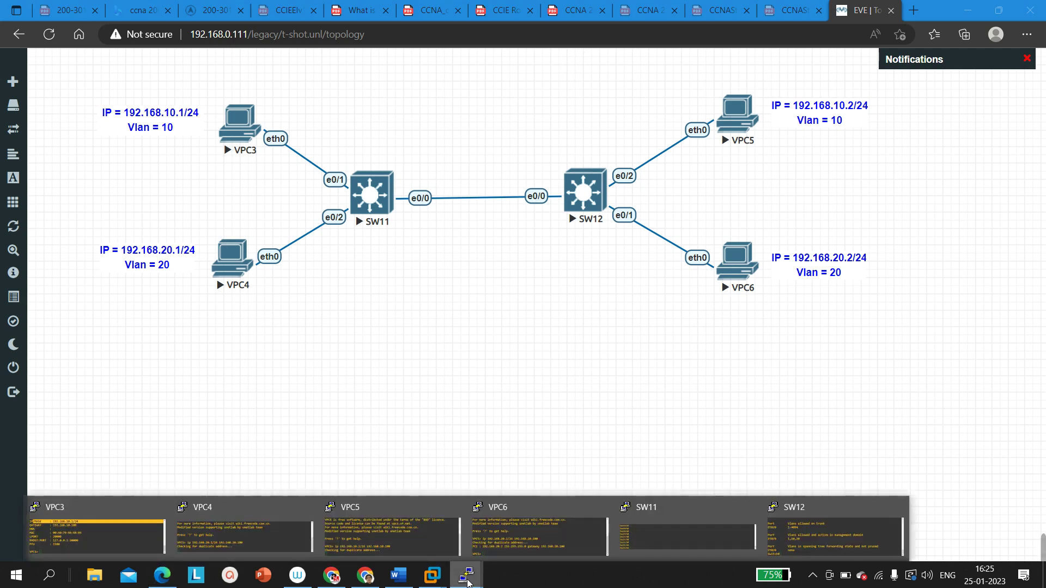
left_click(694, 525)
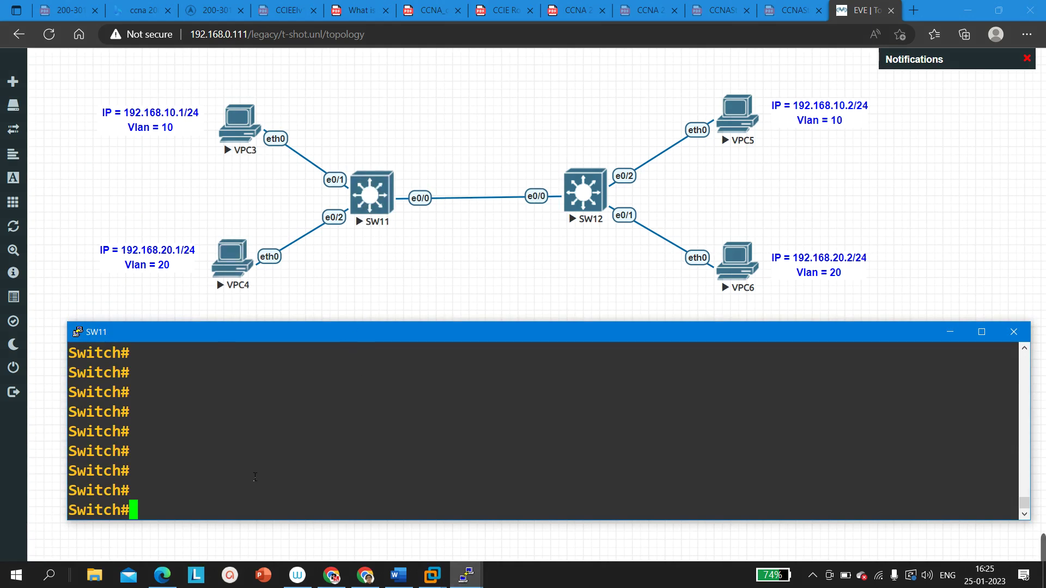
type("sh")
key("Tab")
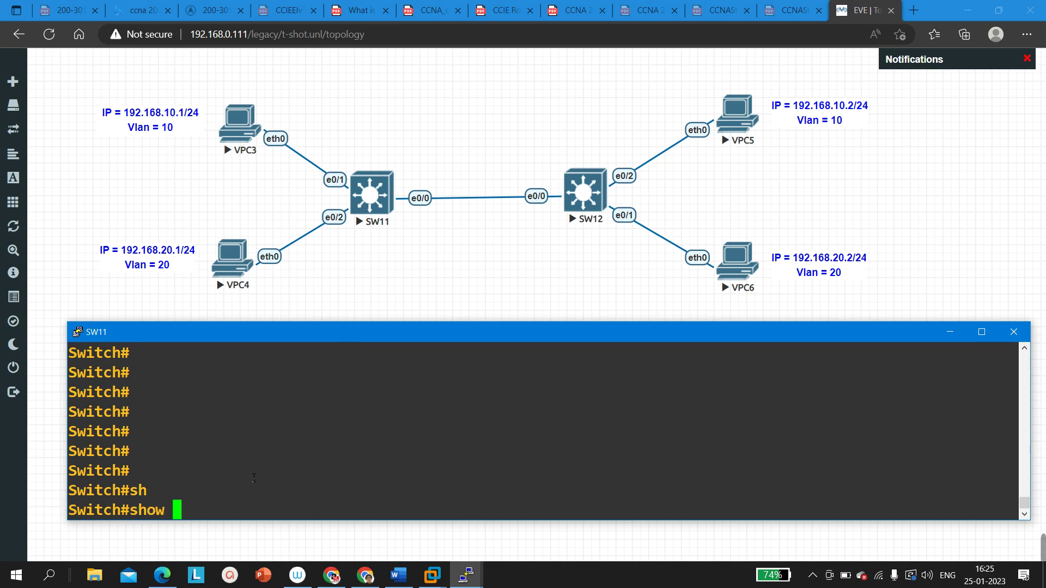
type("vl")
key("Tab")
type("br")
key("Tab")
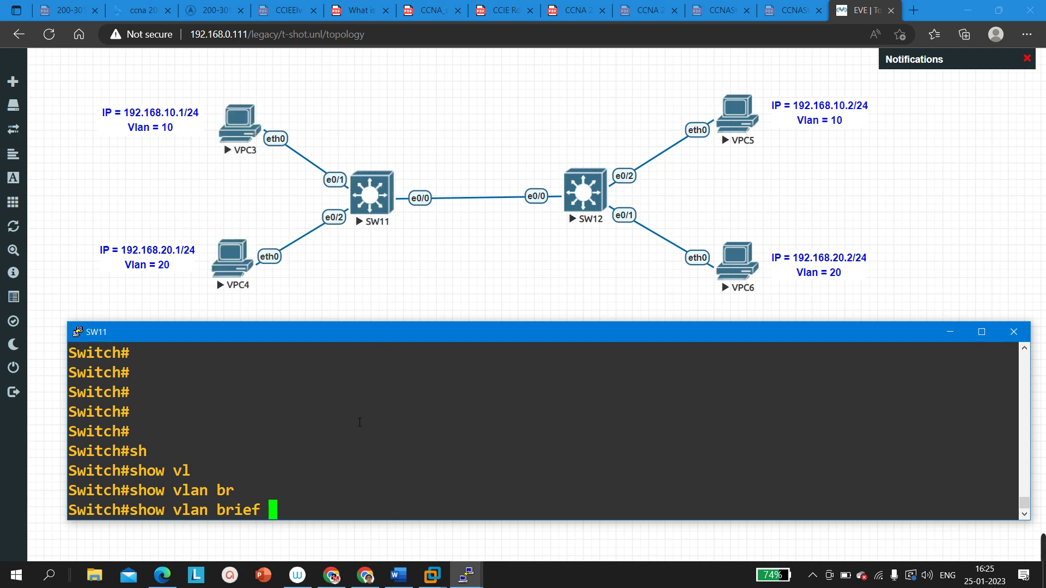
key("Return")
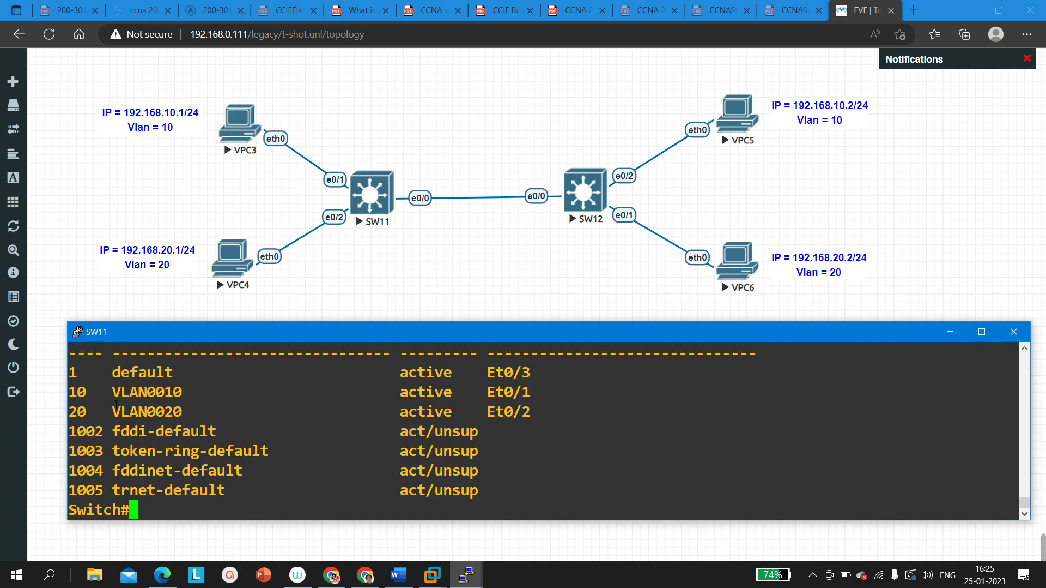
Examine the VLAN 10 and VLAN 20 rows and their assigned ports in SW11's VLAN table.
left_click_drag(75, 394, 460, 405)
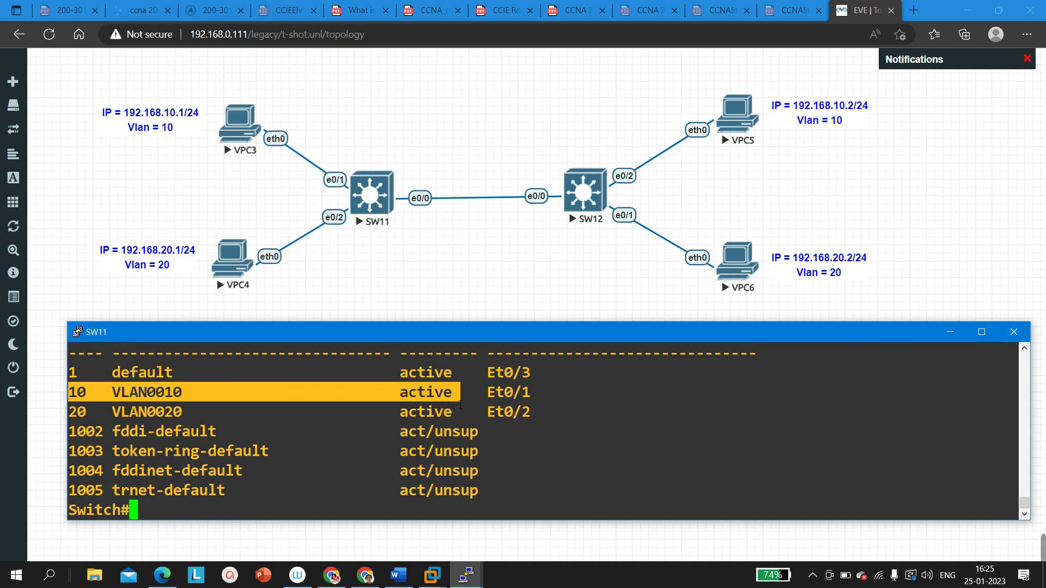
left_click_drag(545, 399, 79, 402)
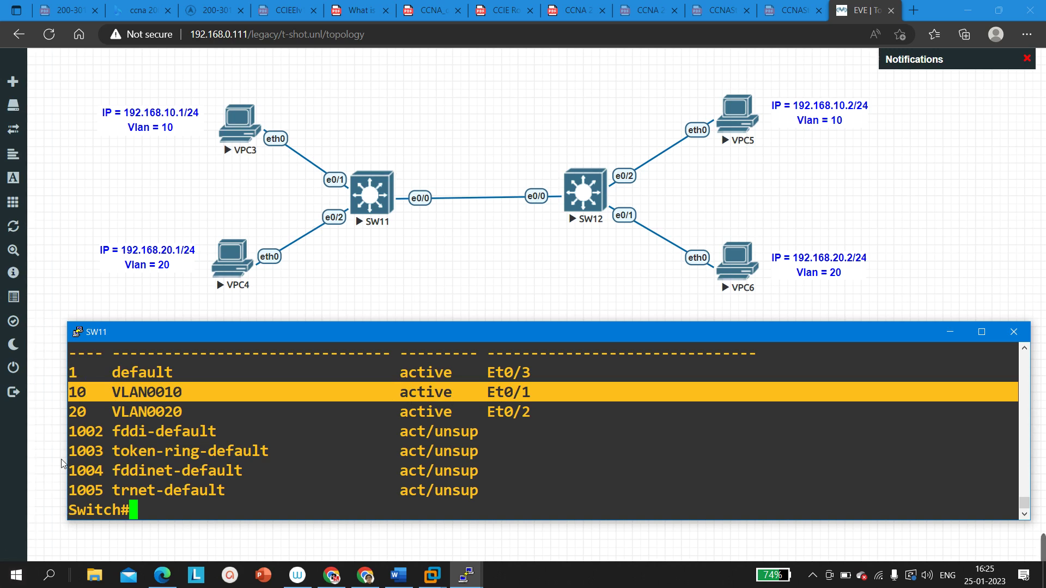
left_click_drag(69, 410, 209, 431)
left_click_drag(571, 424, 70, 413)
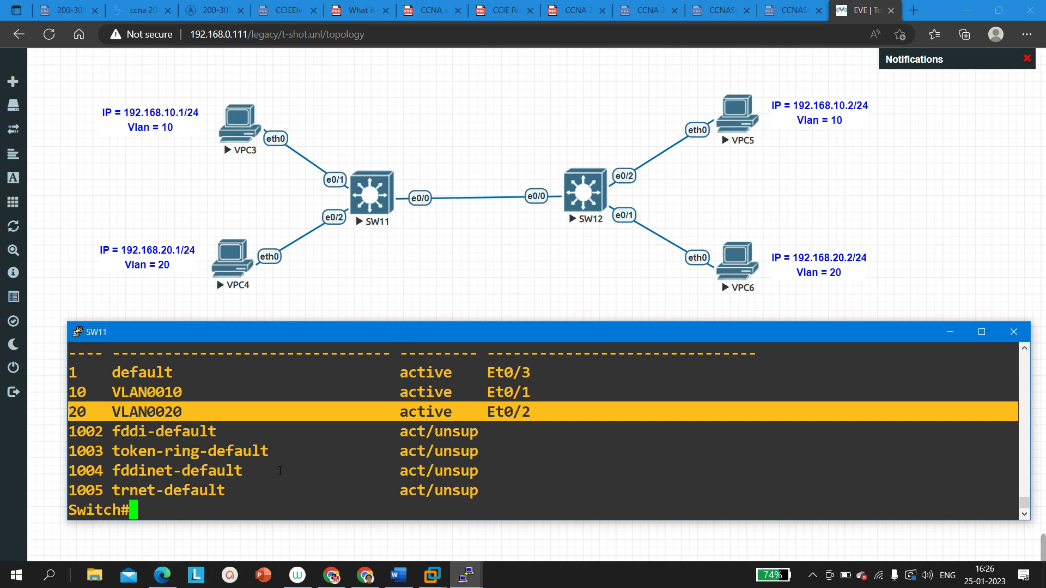
left_click(323, 453)
Display SW11's trunk details with the show int trunk command.
key("Return")
key("Return")
key("Return")
key("Return")
key("Return")
key("Return")
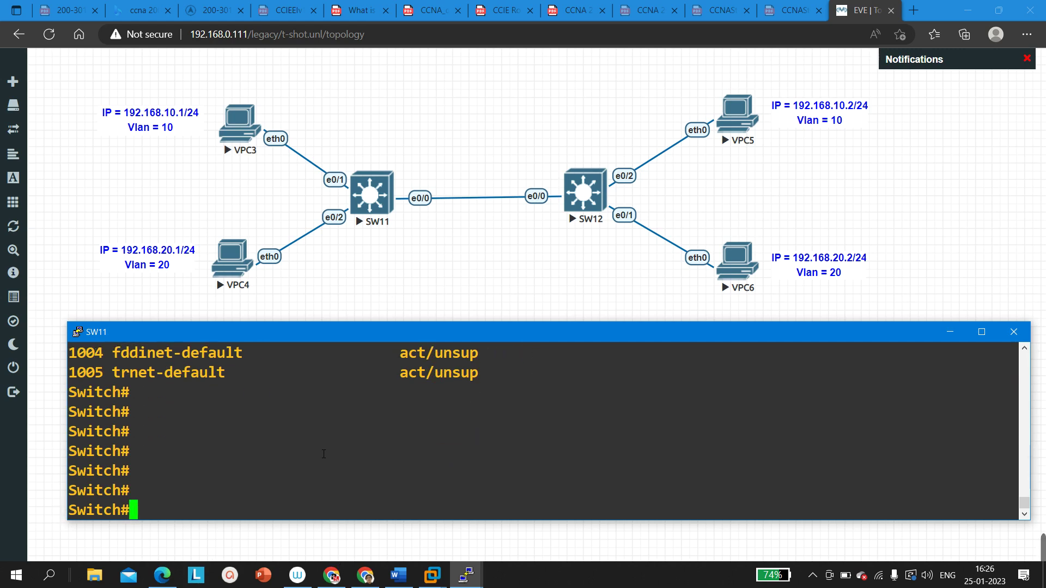
type("sh")
key("Tab")
type("int tru")
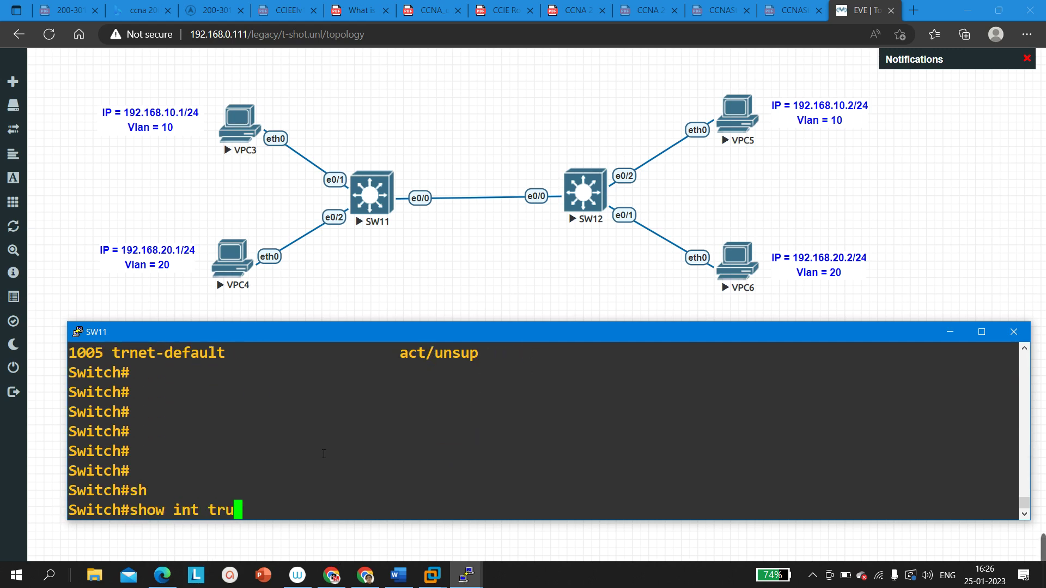
key("Tab")
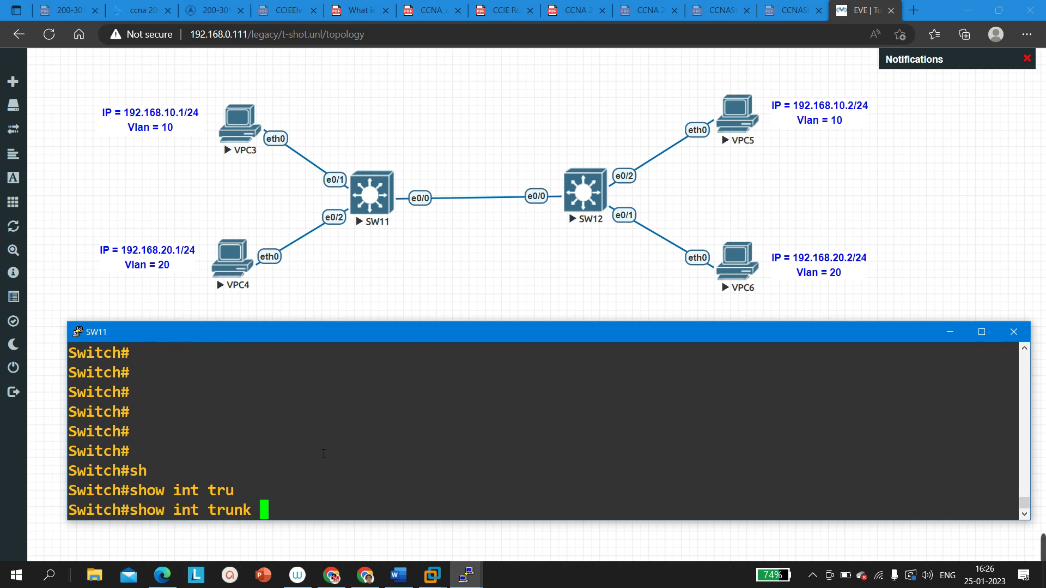
key("Return")
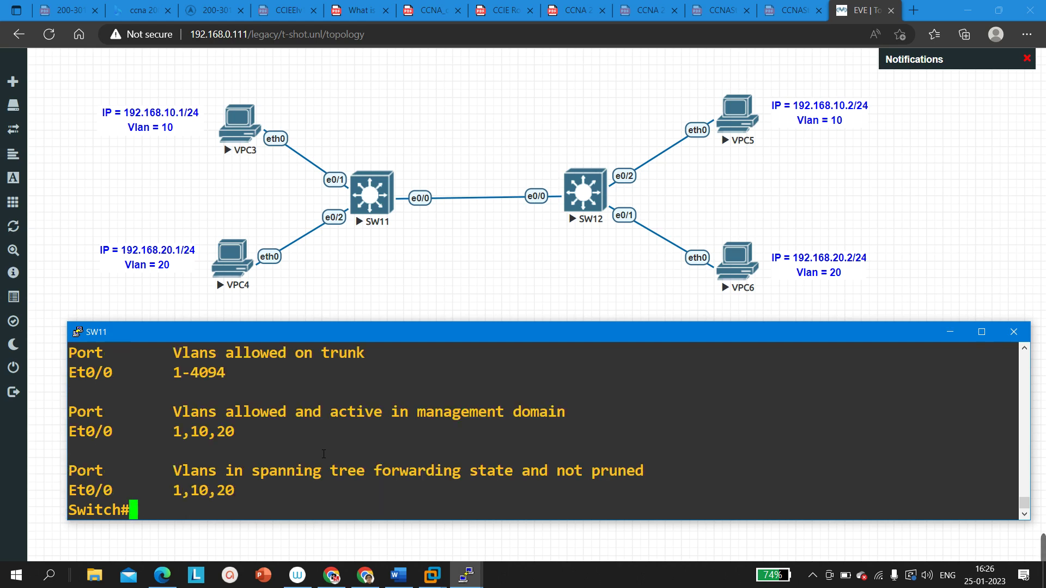
Examine the mode, encapsulation, status and native VLAN of port Et0/0 in SW11's enlarged trunk output.
left_click(982, 331)
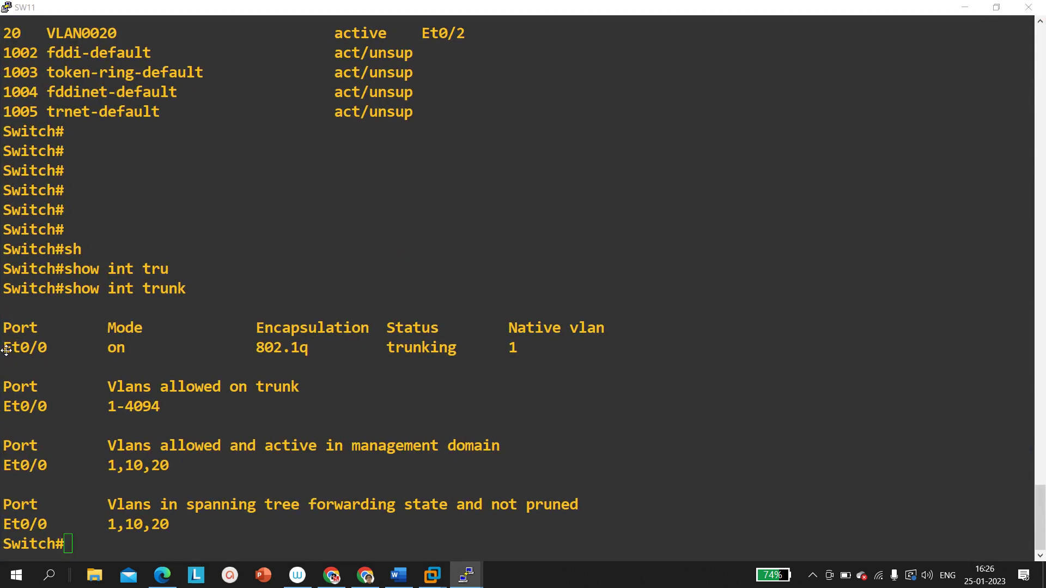
left_click_drag(61, 354, 7, 358)
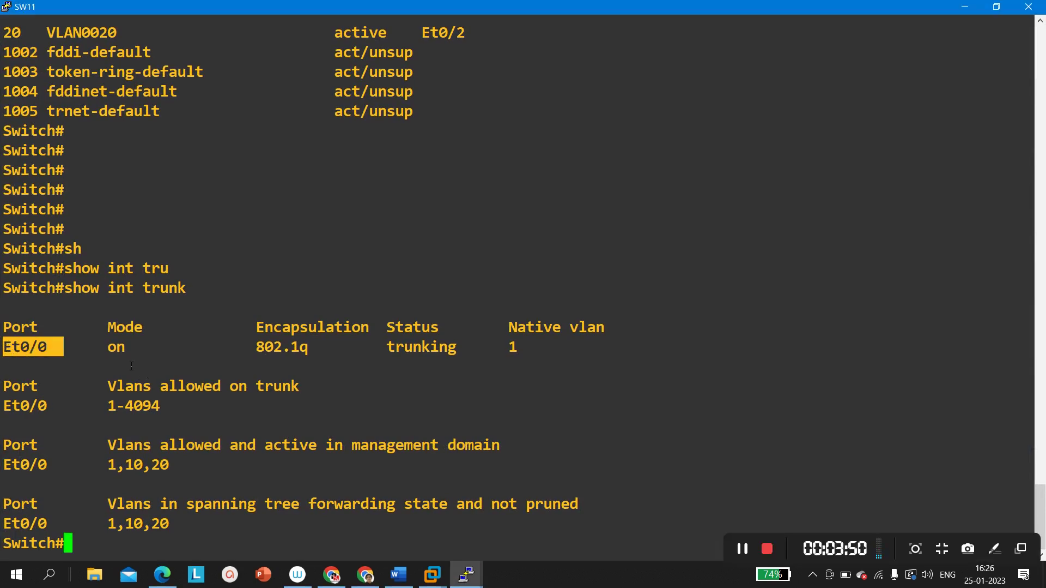
left_click_drag(133, 354, 107, 354)
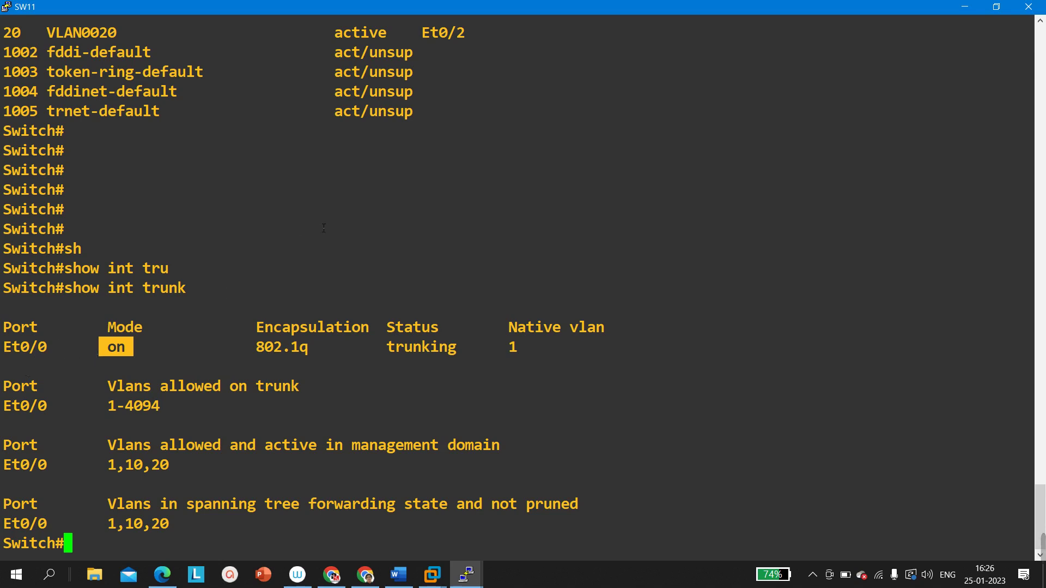
left_click(148, 355)
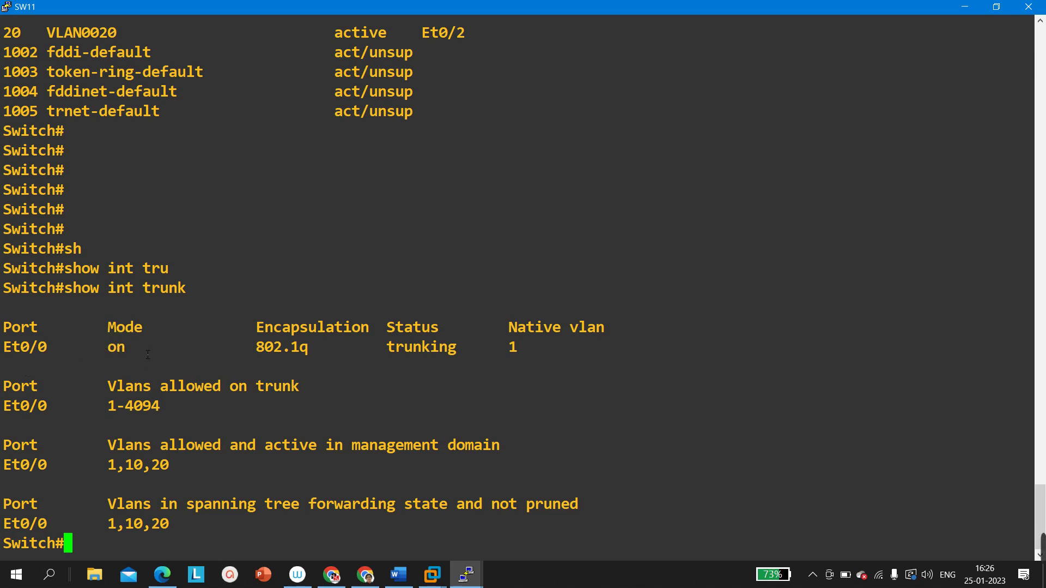
left_click_drag(248, 347, 522, 351)
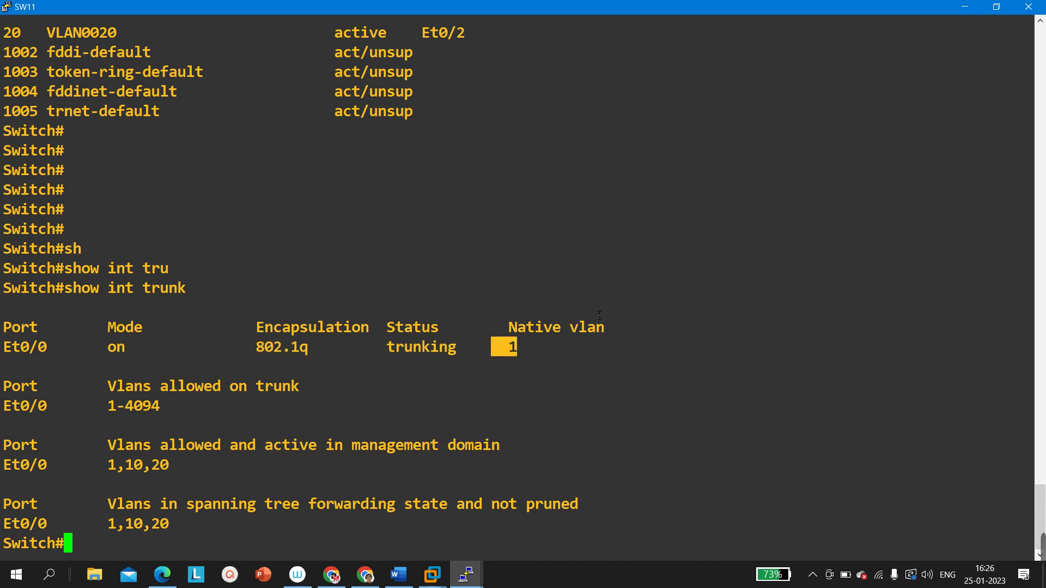
left_click(997, 7)
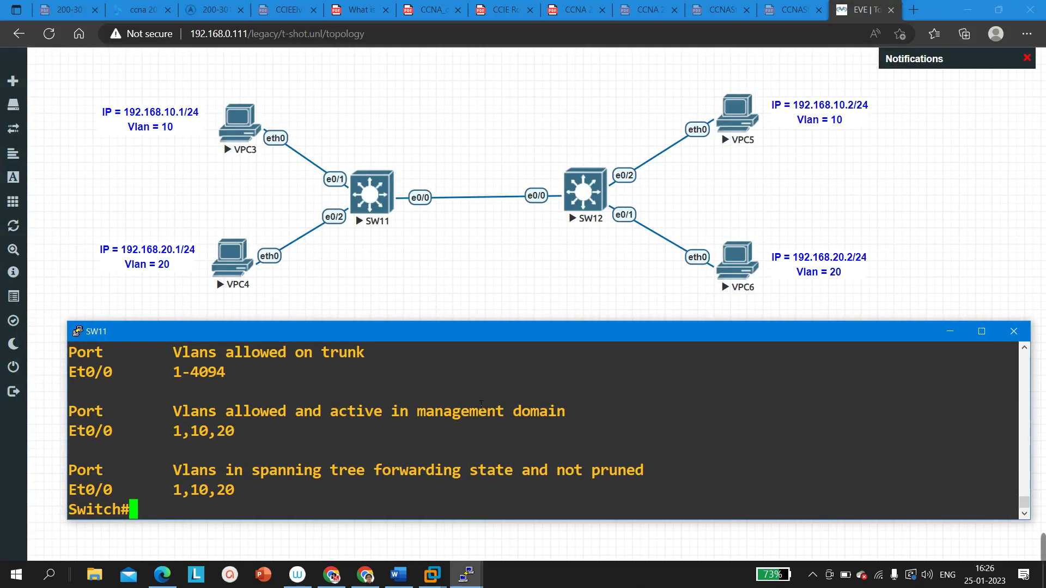
Test connectivity from the VPC3 console by pinging 192.168.10.2, and put the console away.
left_click(466, 575)
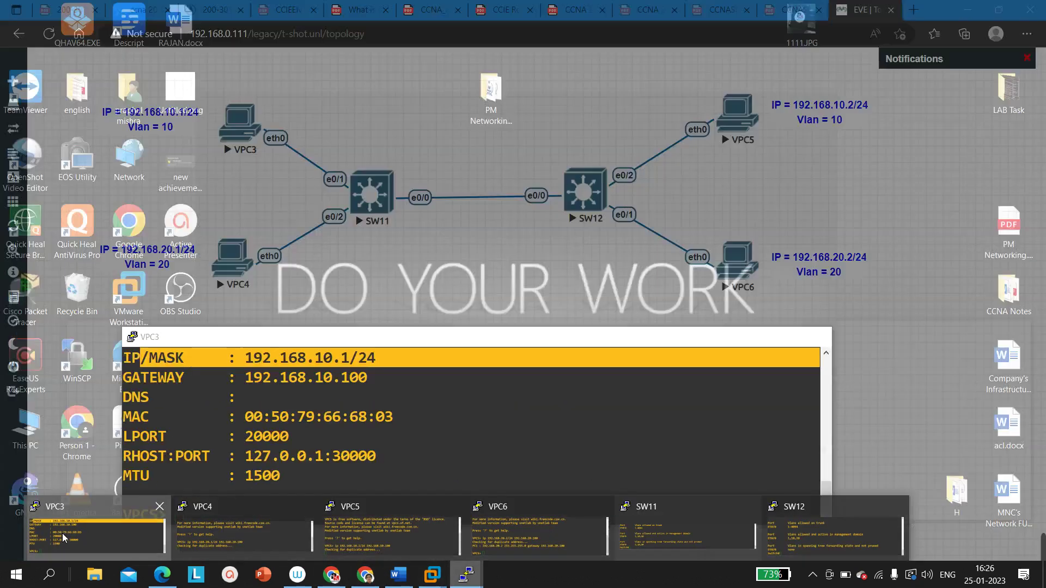
left_click(76, 540)
key("Return")
type("pi")
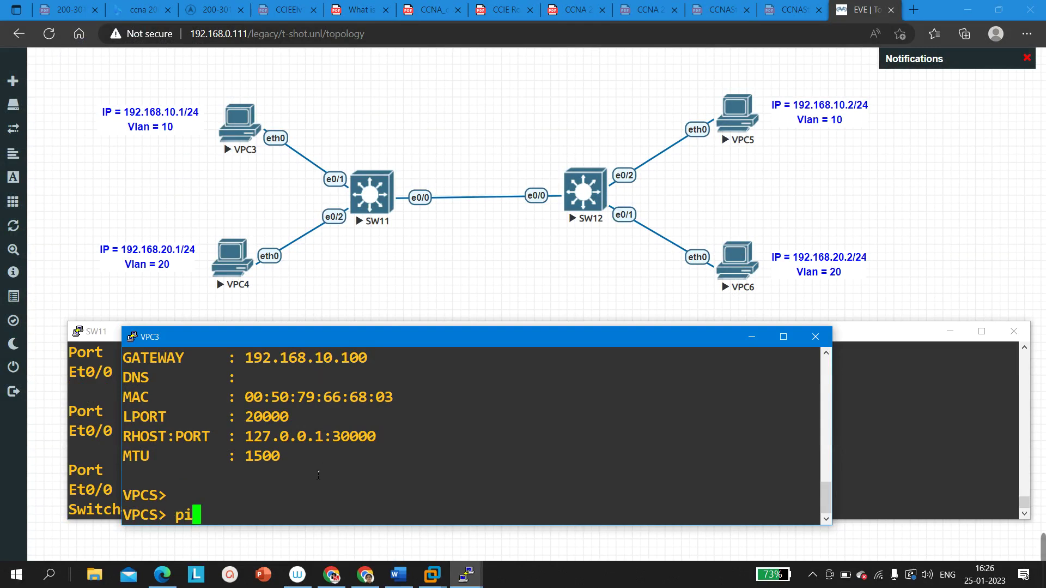
type("ng 19")
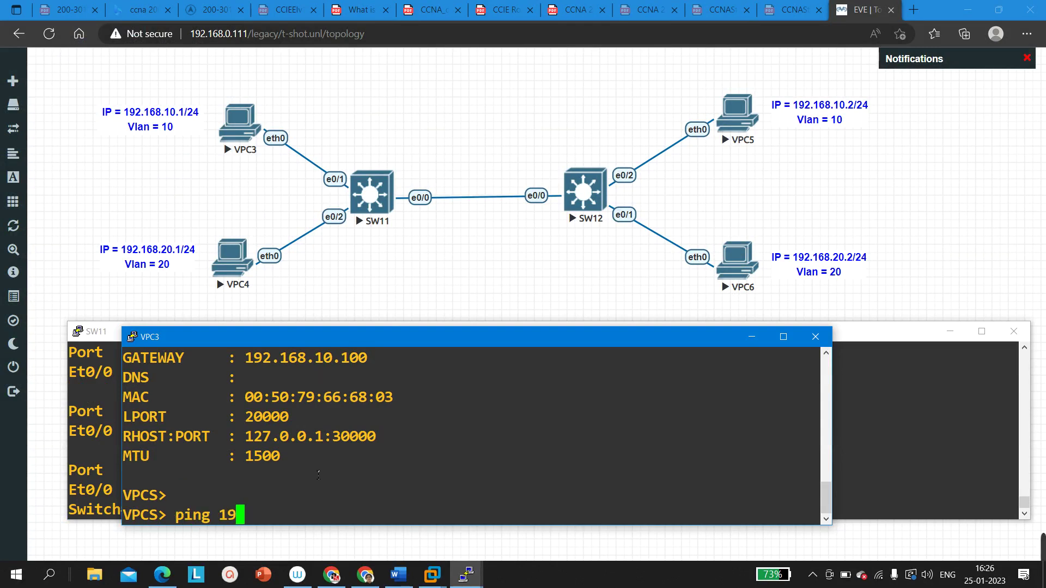
type("2.168.10.2")
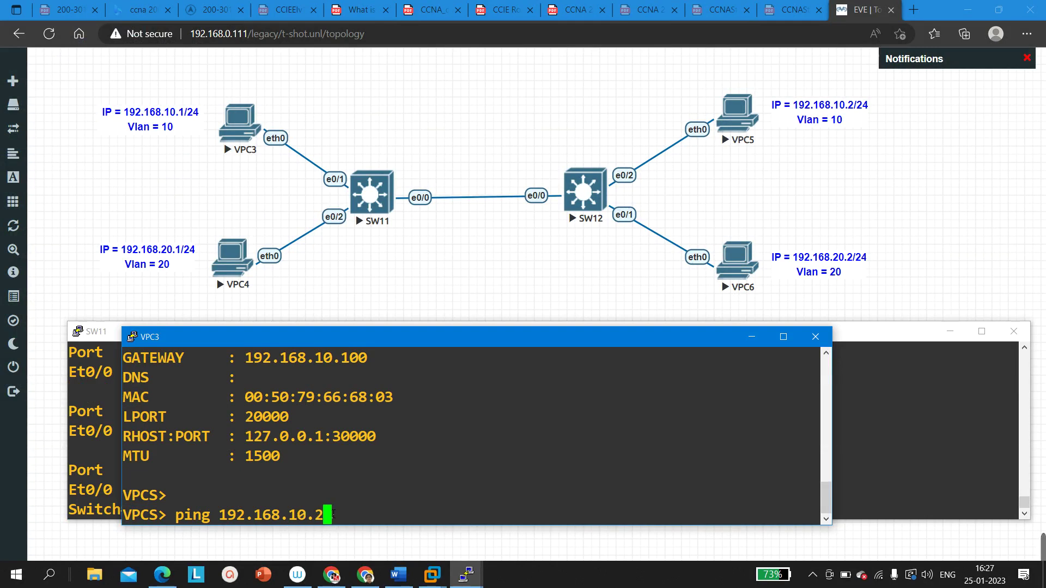
key("Return")
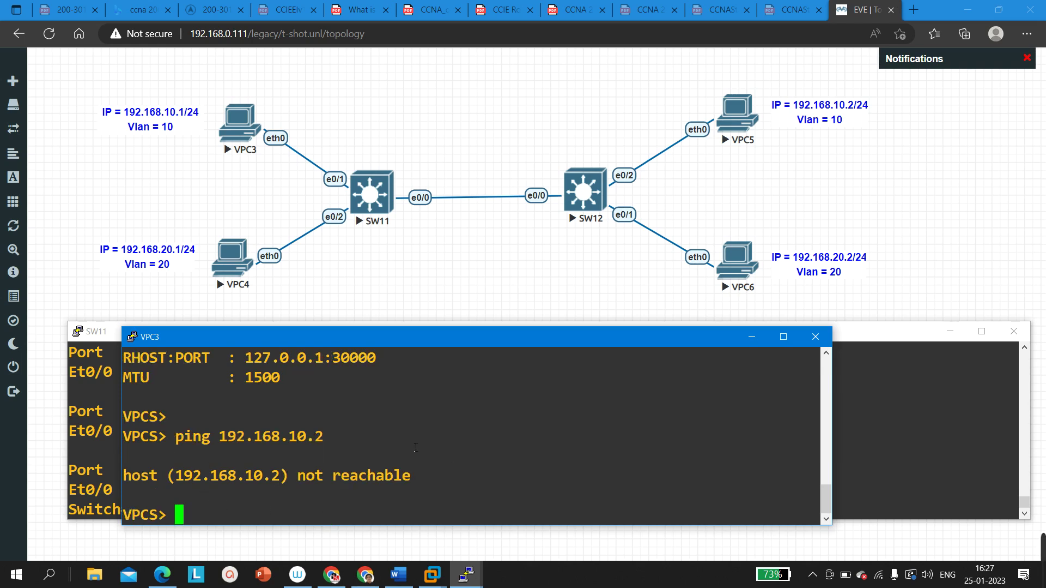
left_click(753, 339)
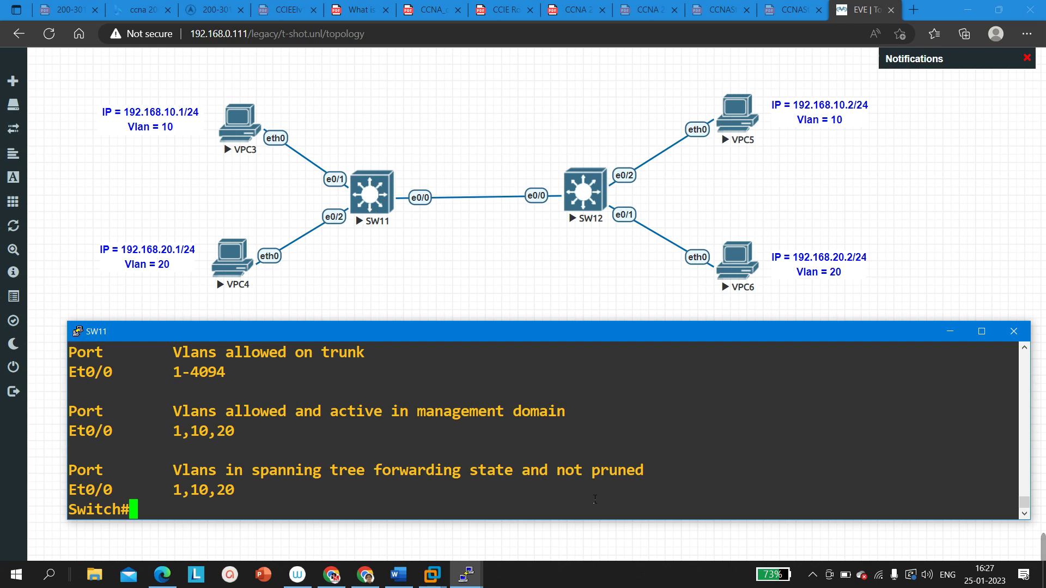
Switch to the SW12 console and enter privileged EXEC mode with the enable command.
right_click(467, 574)
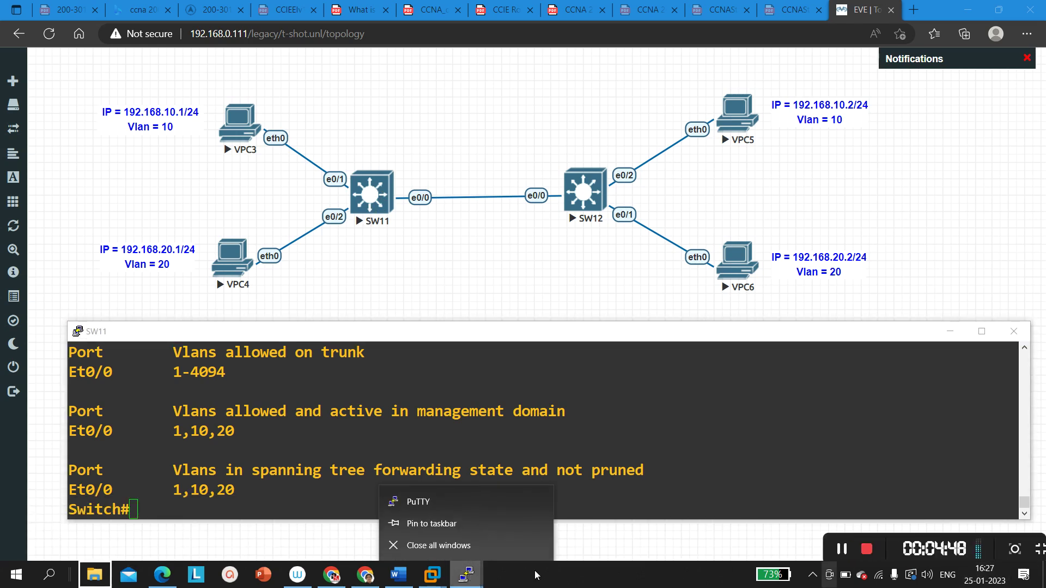
left_click(466, 572)
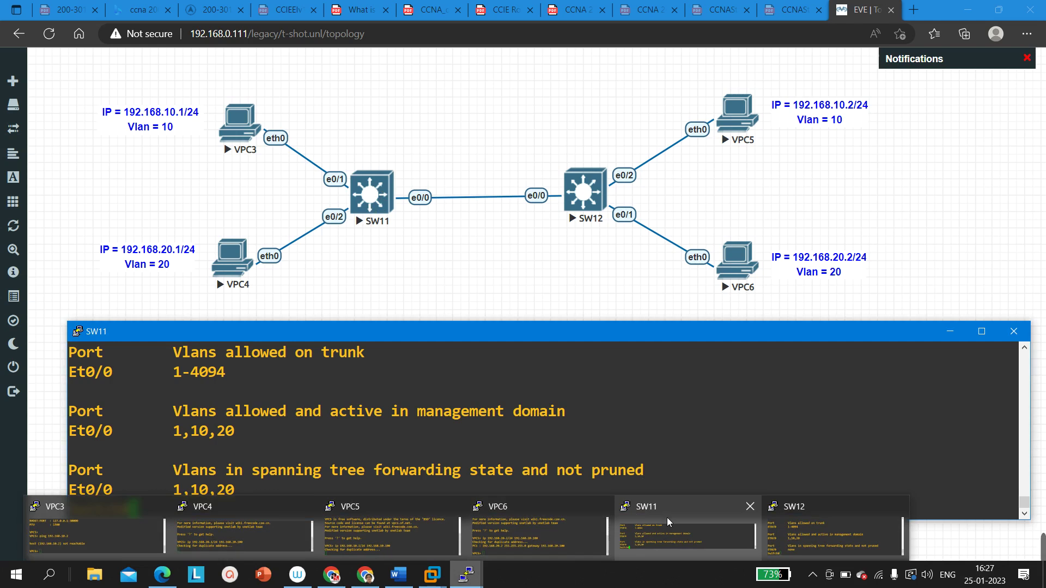
left_click(807, 523)
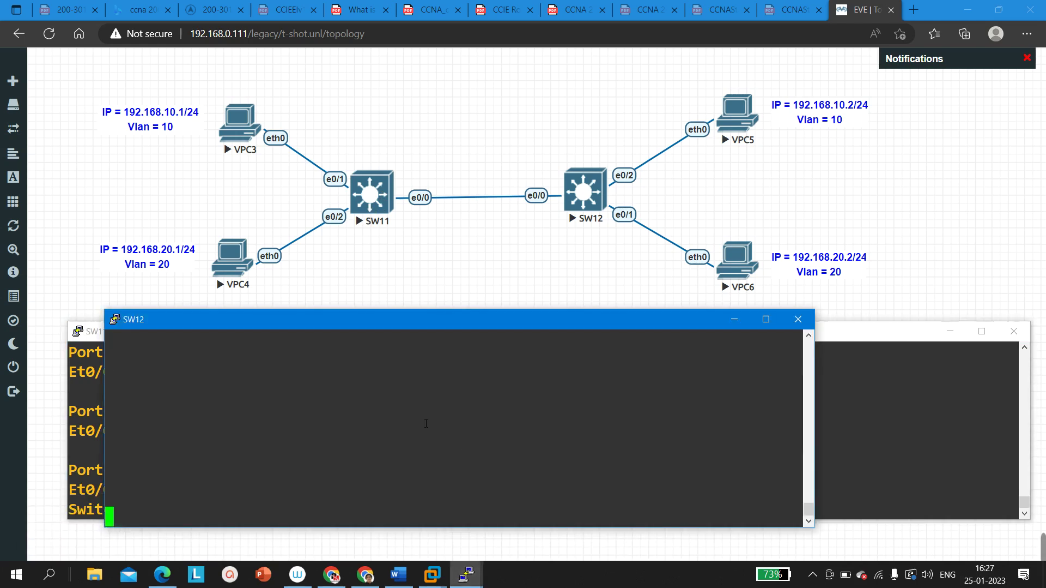
key("Return")
key("Return")
key("Return")
type("en")
key("Tab")
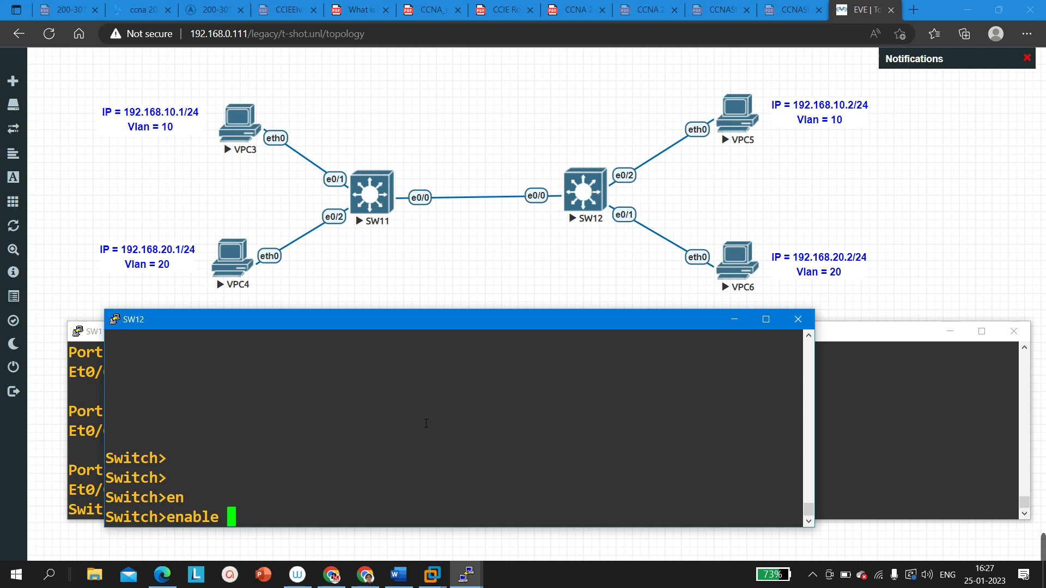
key("Return")
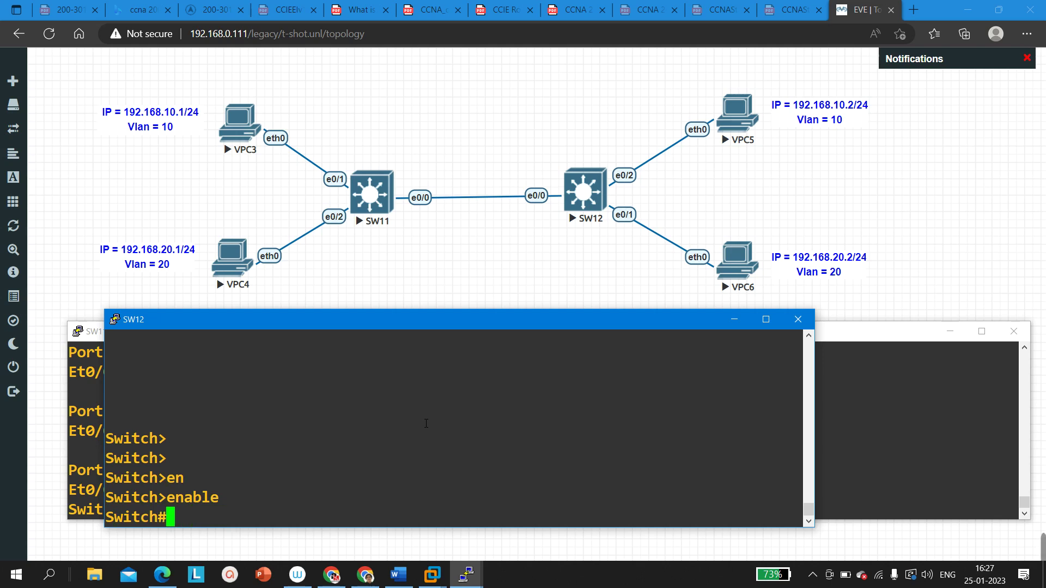
List SW12's VLANs with the show vlan brief command.
key("Return")
key("Return")
type("sh")
key("Tab")
type("vl")
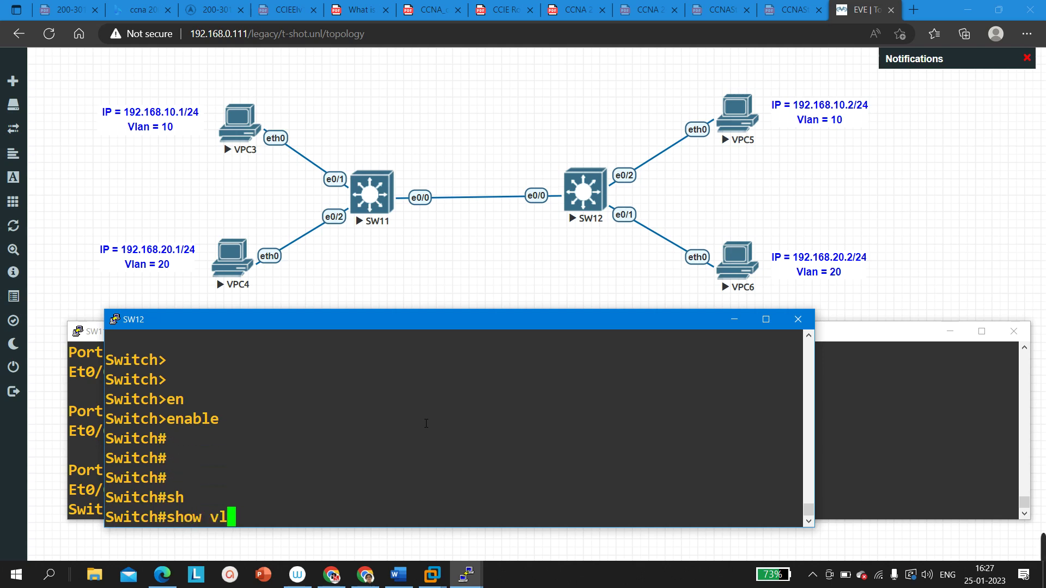
key("Tab")
type("br")
key("Tab")
key("Return")
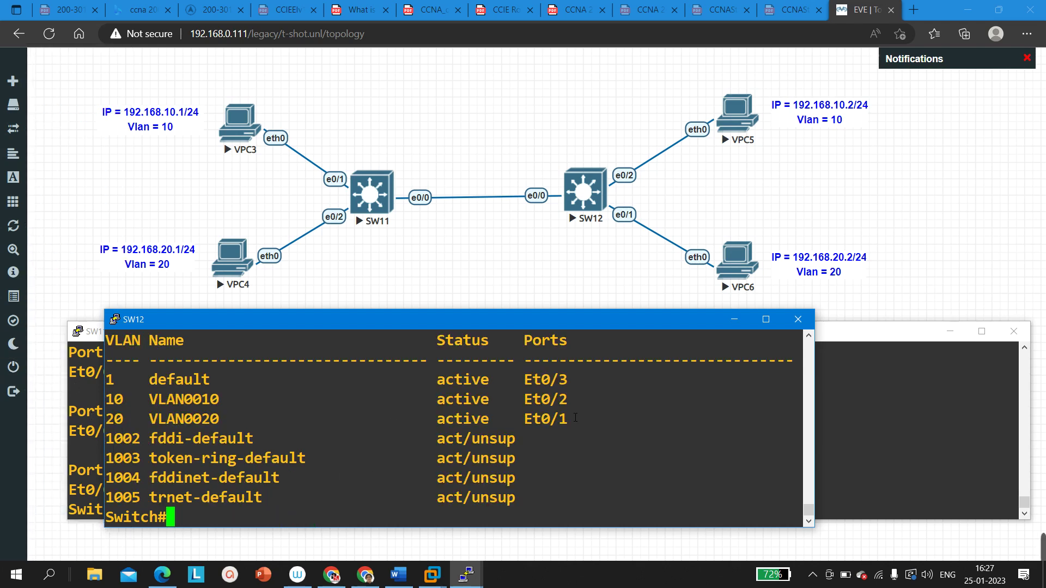
Examine the VLAN 10 and VLAN 20 rows and their assigned ports in SW12's VLAN table.
left_click_drag(572, 403, 118, 404)
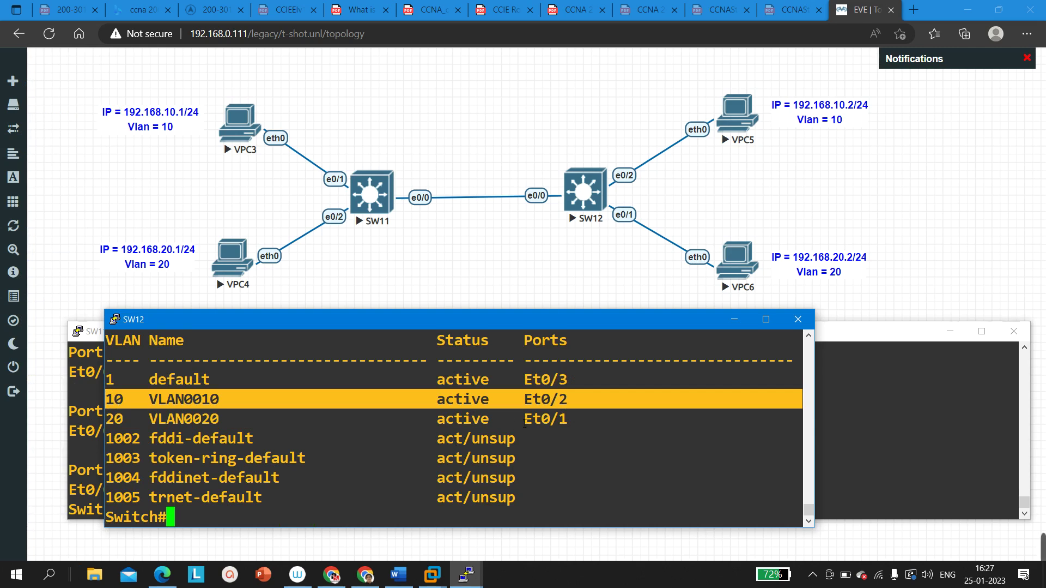
left_click_drag(579, 427, 98, 423)
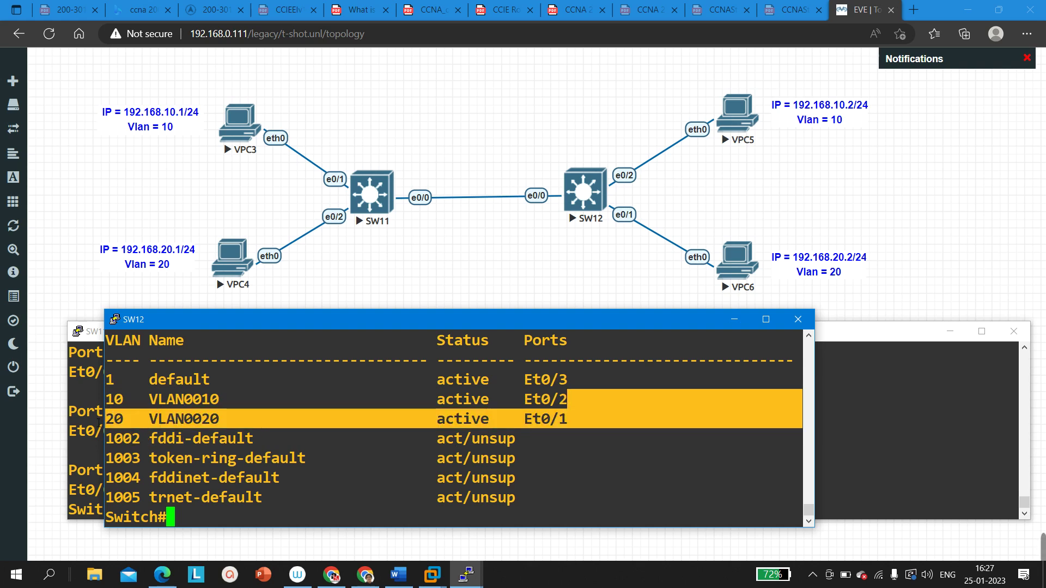
left_click_drag(799, 381, 104, 384)
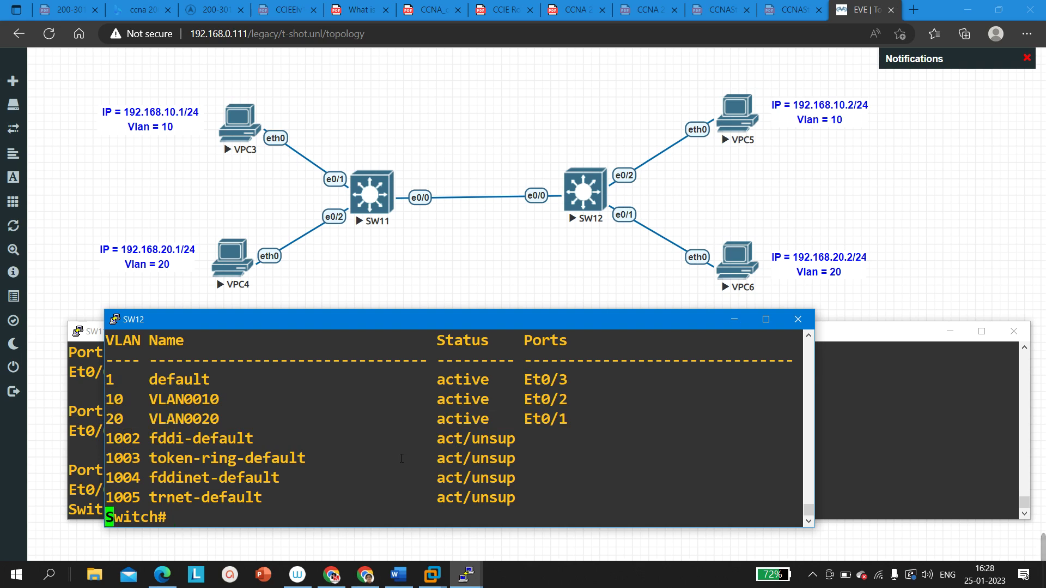
Display SW12's trunk details with the show int trunk command.
key("Return")
key("Return")
key("Return")
key("Return")
type("sh")
key("Tab")
type("int ")
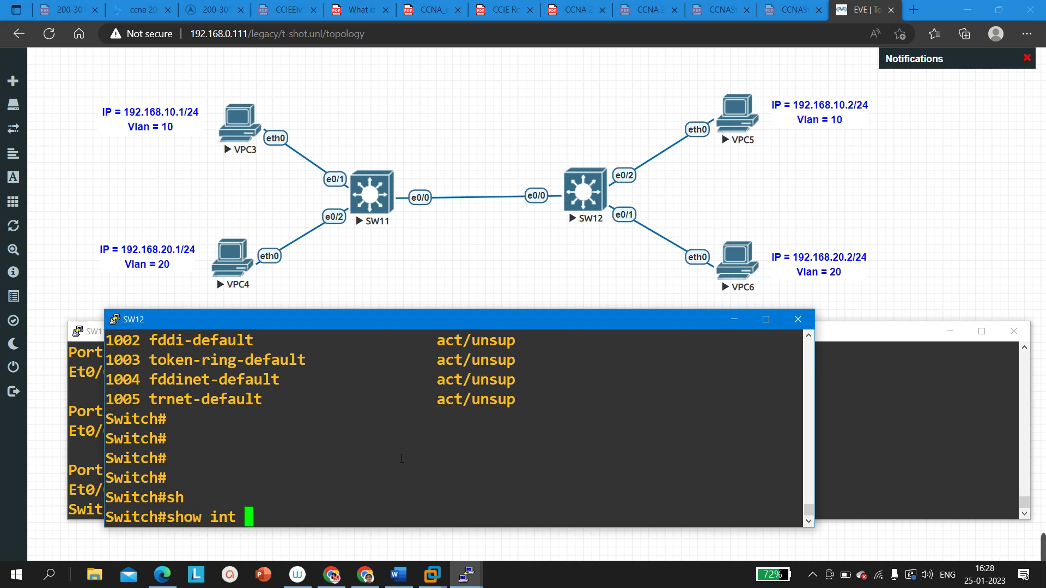
type("tr")
key("Return")
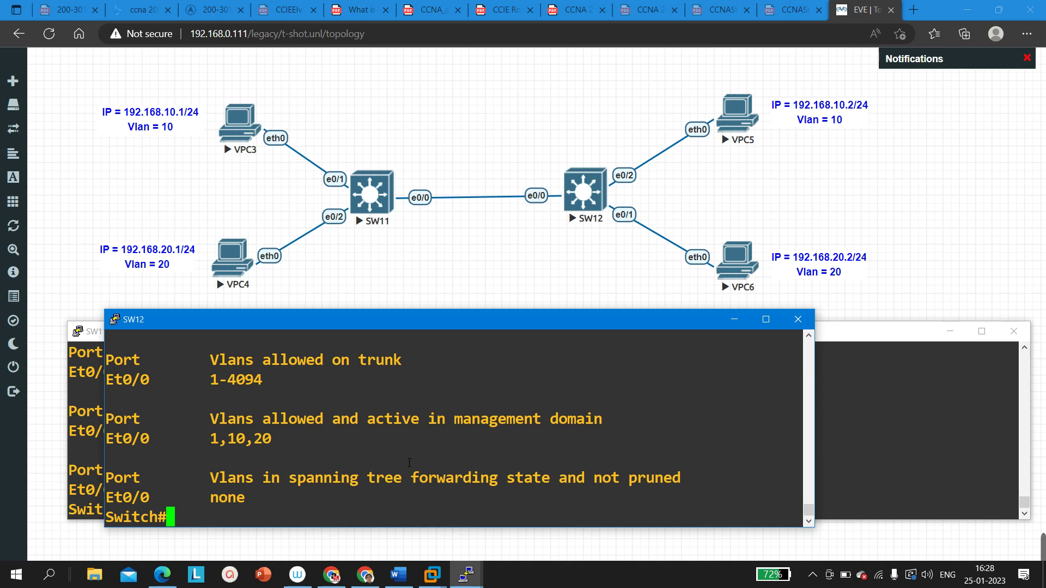
Examine the mode, status and native VLAN of Et0/0 in SW12's enlarged trunk output, and return to the SW11 console.
left_click(766, 319)
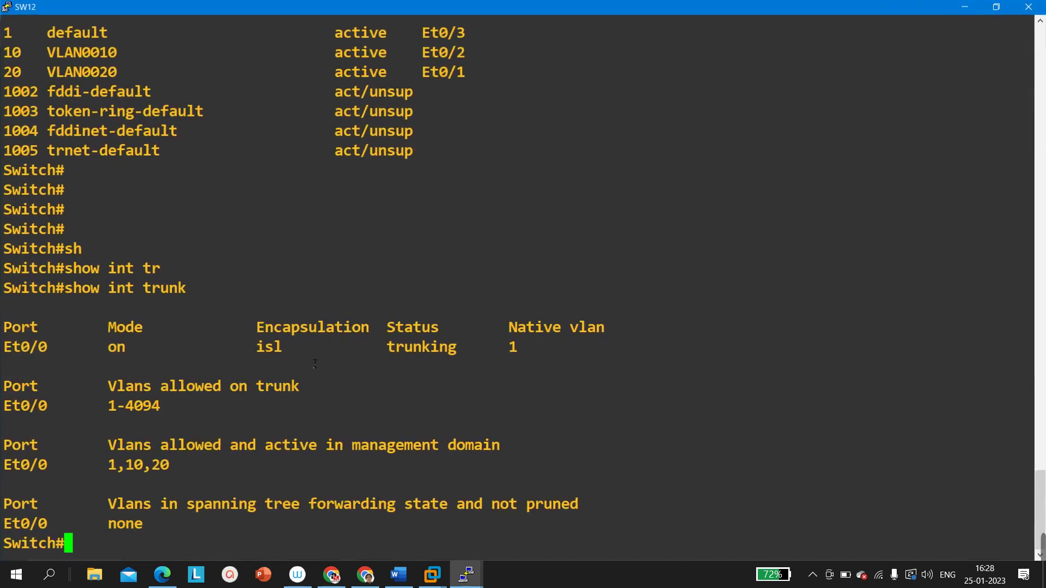
left_click_drag(55, 357, 4, 354)
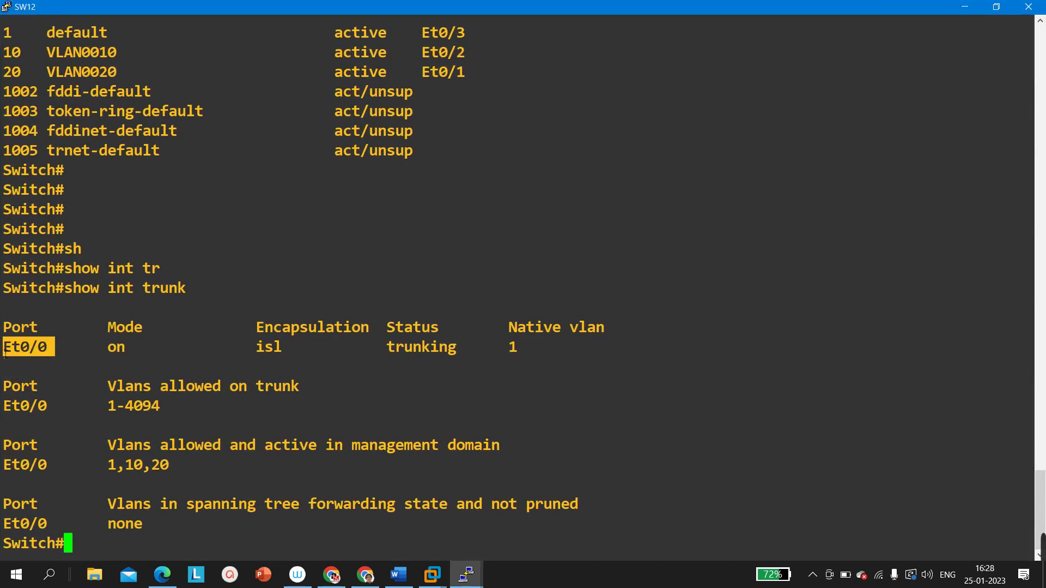
left_click_drag(154, 355, 105, 350)
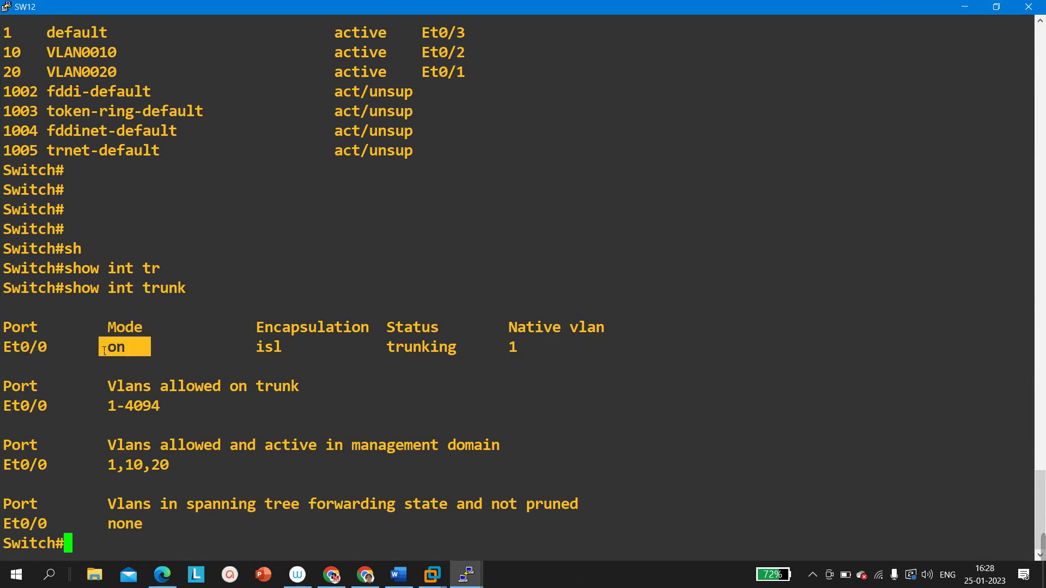
left_click_drag(621, 355, 484, 355)
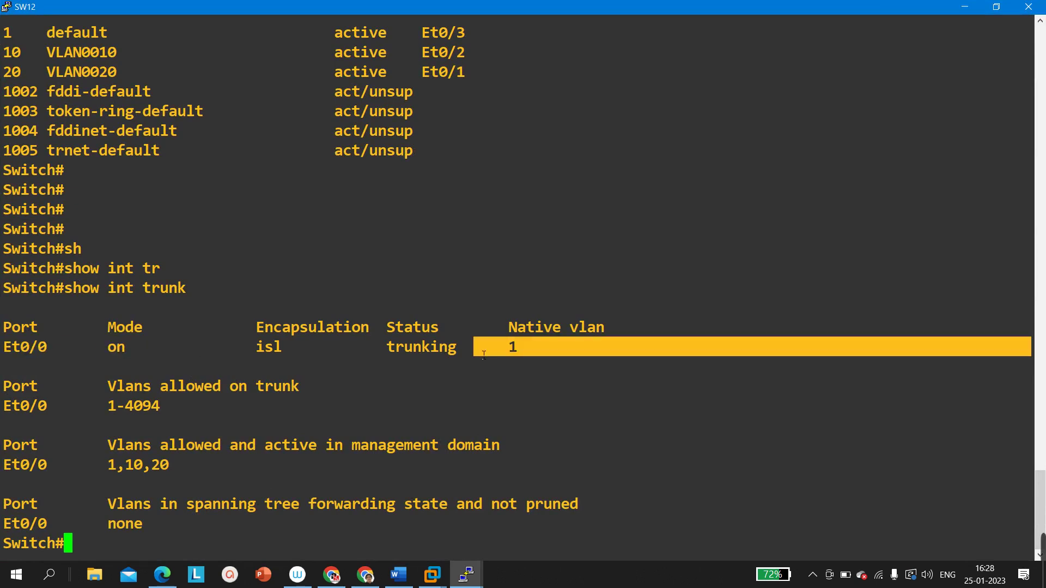
left_click_drag(391, 353, 463, 352)
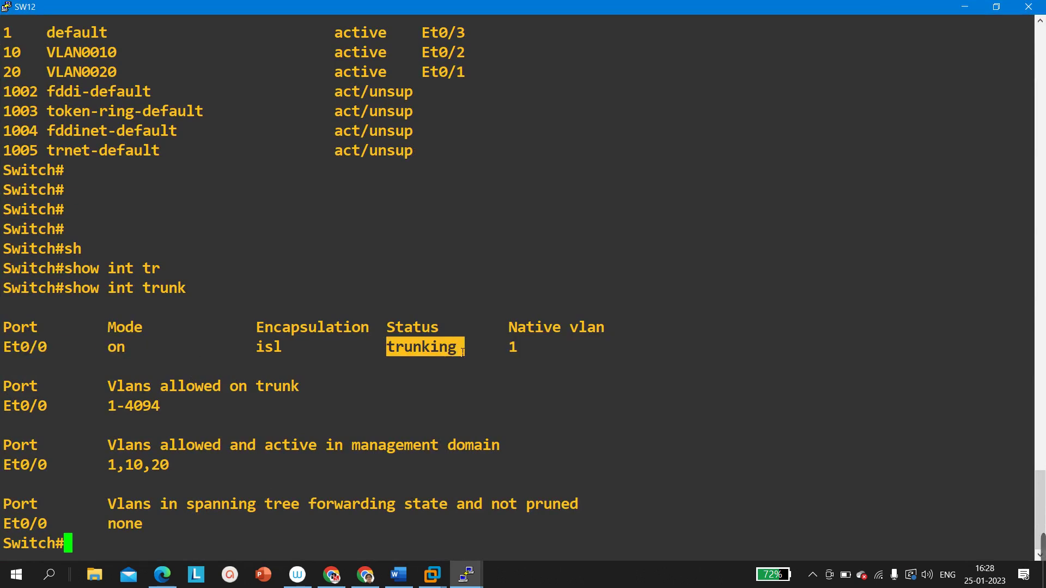
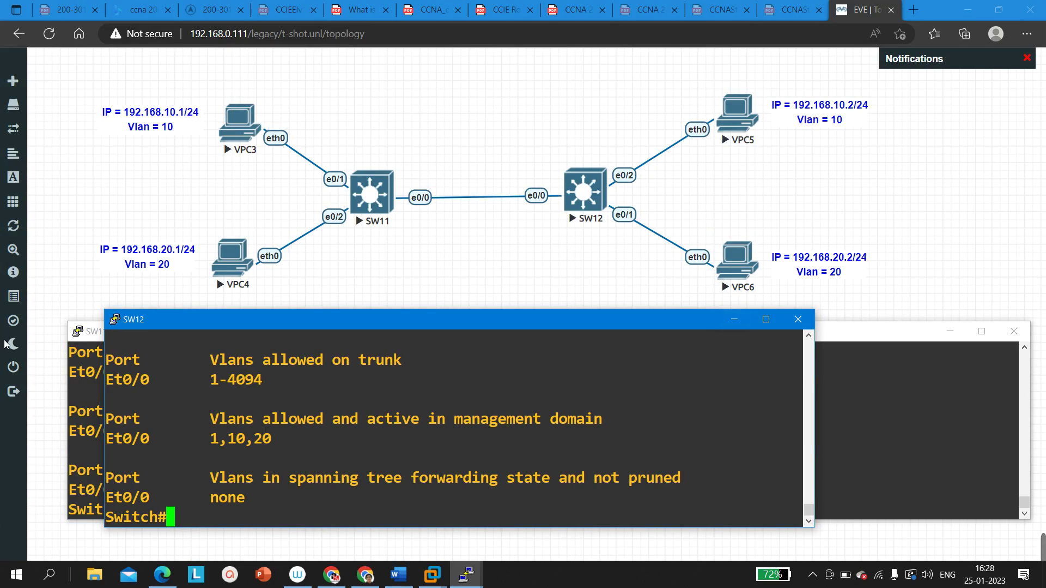
left_click(97, 381)
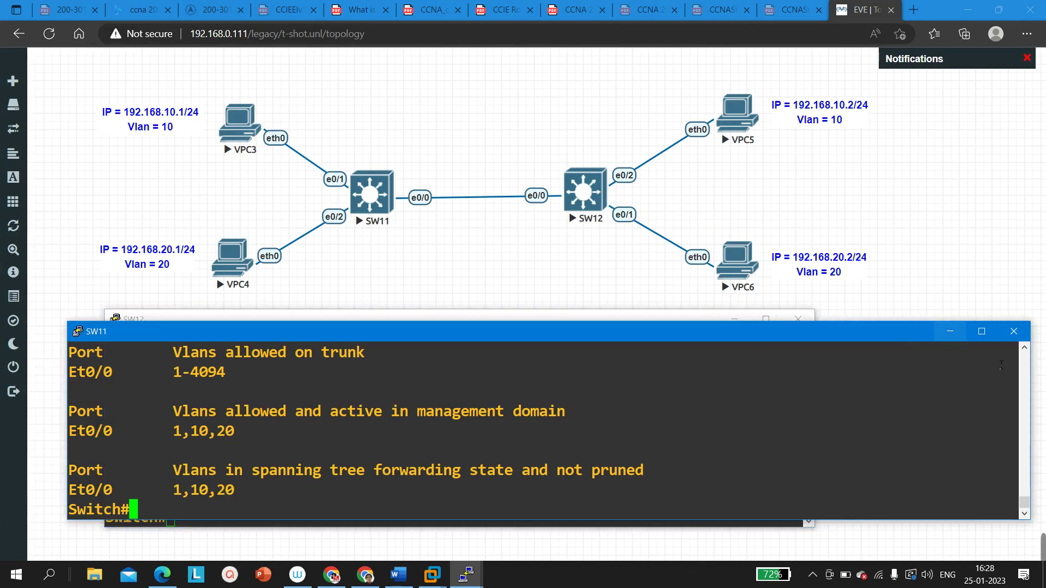
Enlarge the SW11 console and examine the port and encapsulation of Et0/0 in its trunk output.
left_click(982, 331)
key("Return")
key("Return")
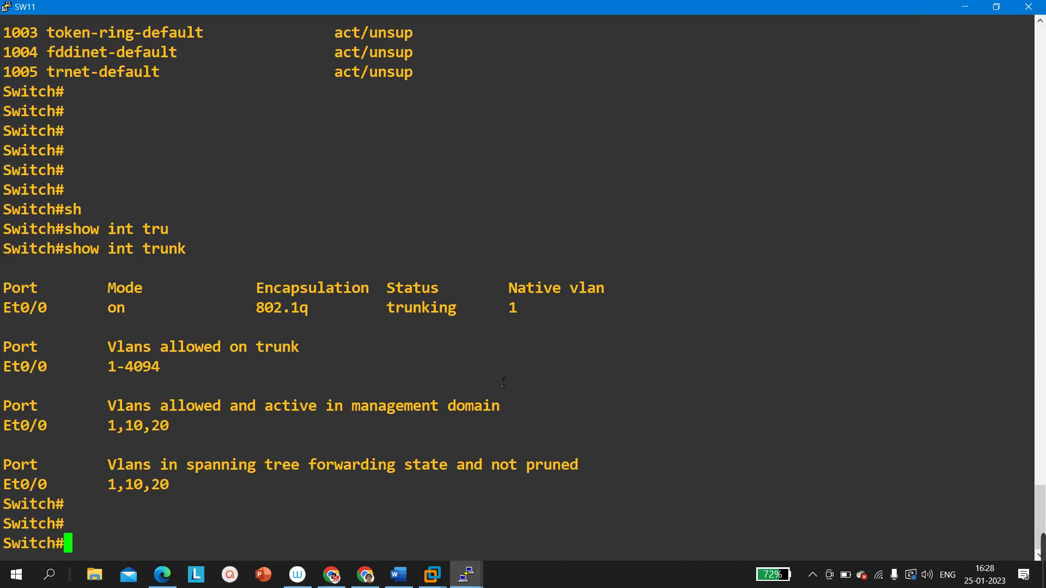
left_click_drag(58, 316, 6, 317)
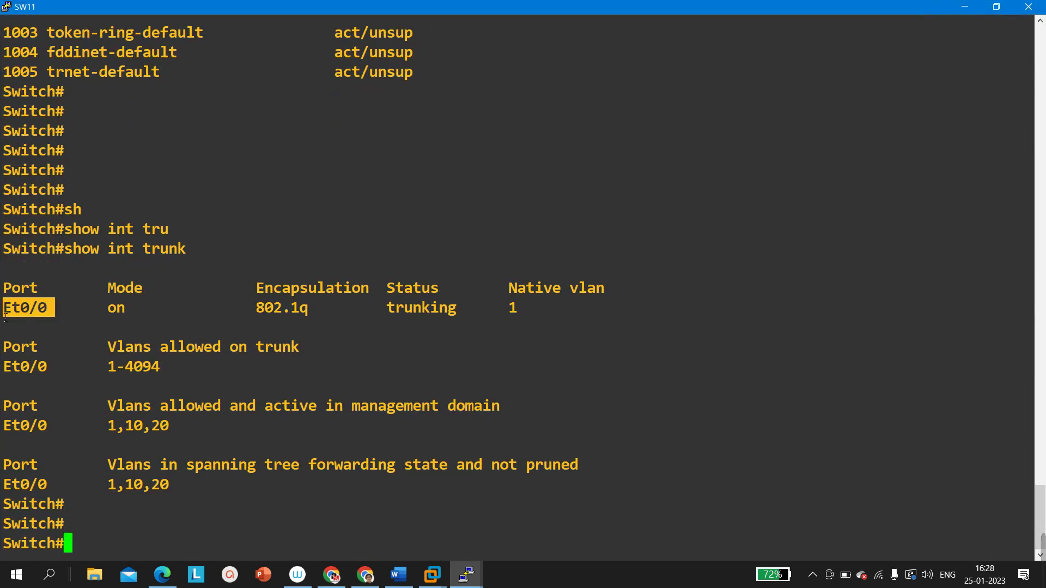
left_click_drag(240, 308, 317, 308)
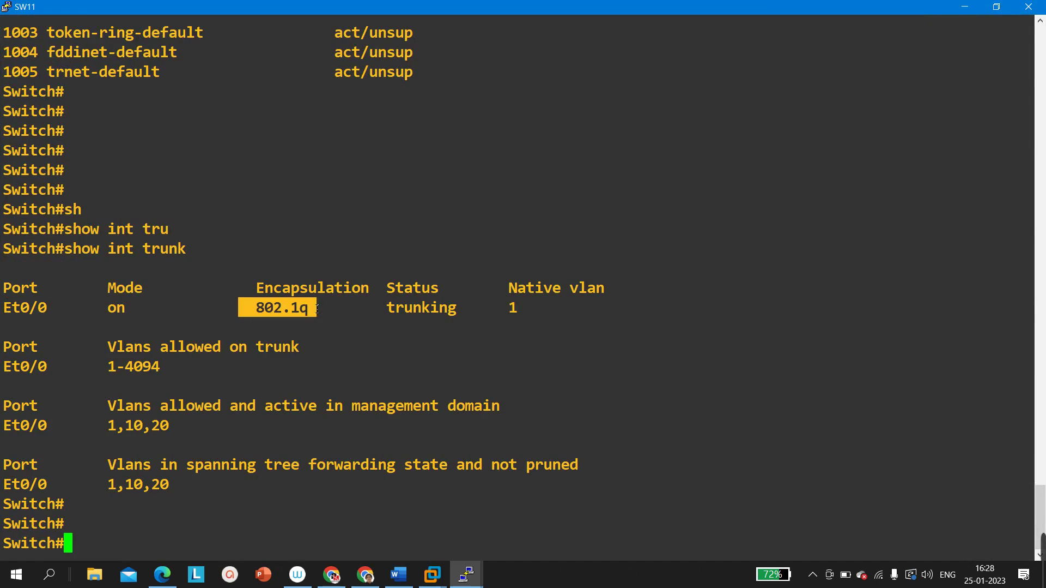
left_click(322, 309)
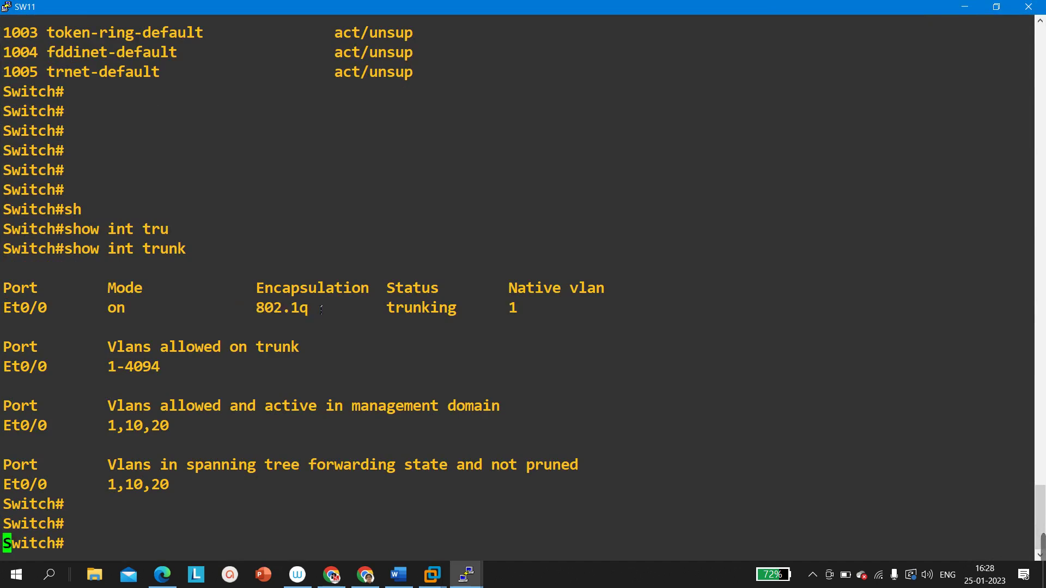
Display the switchport details of SW11's e0/0 interface with the show interfaces e0/0 switchport command.
key("Return")
key("Return")
type("sh")
key("Tab")
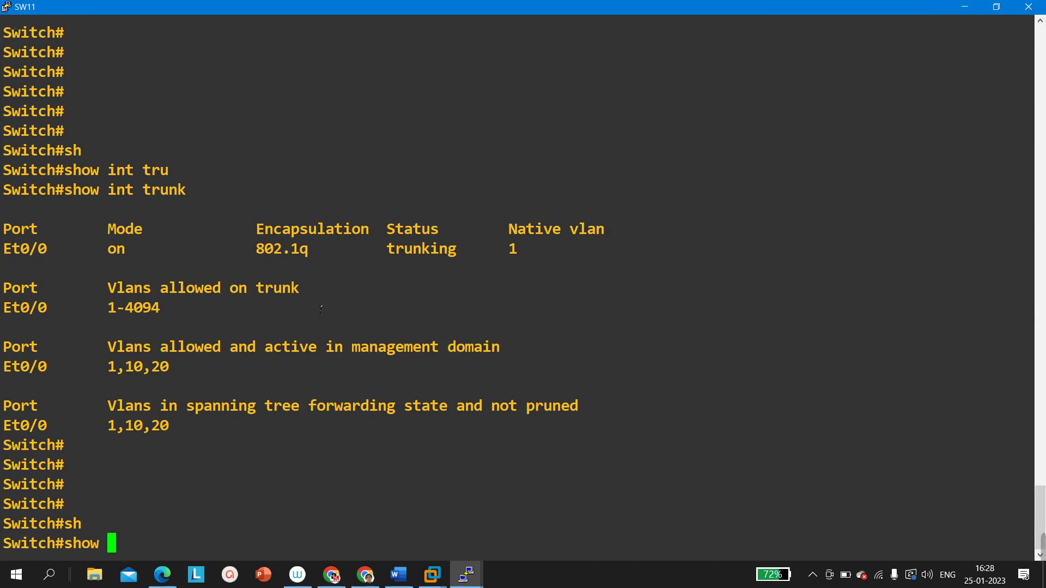
type("int")
key("Tab")
type("e")
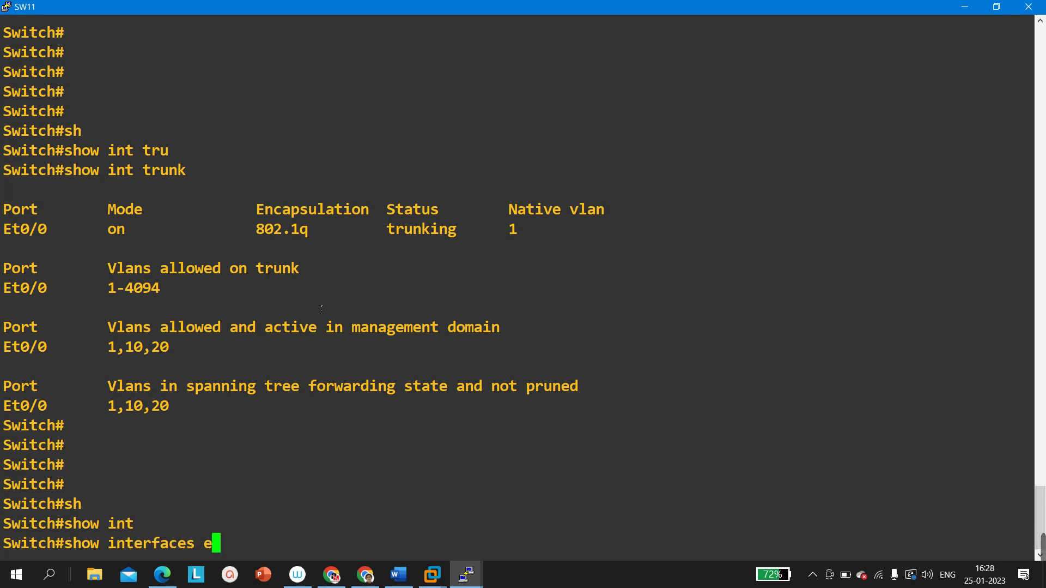
key("Tab")
type("0/0 switchport")
key("Tab")
key("Return")
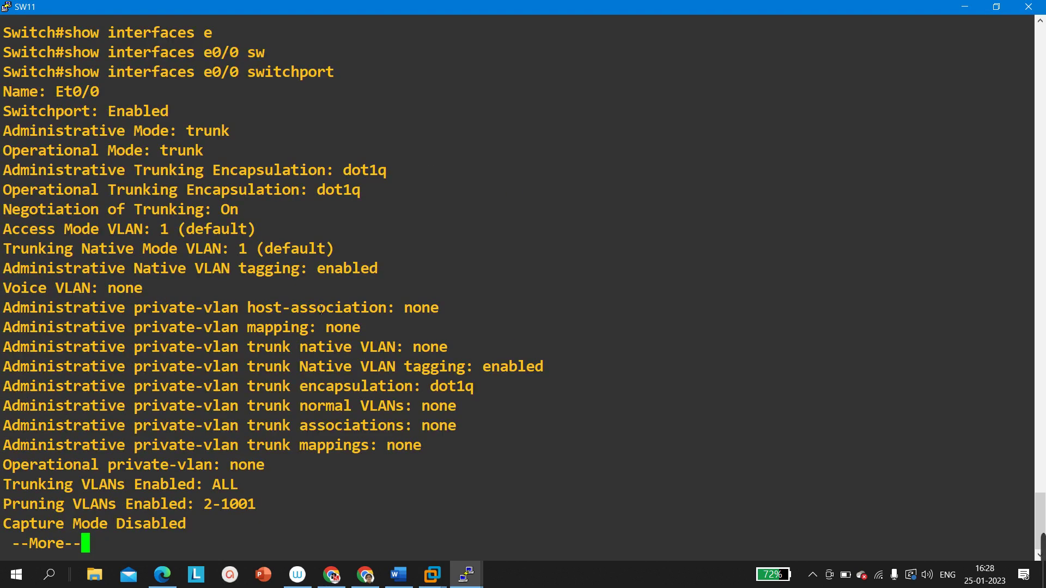
key("Return")
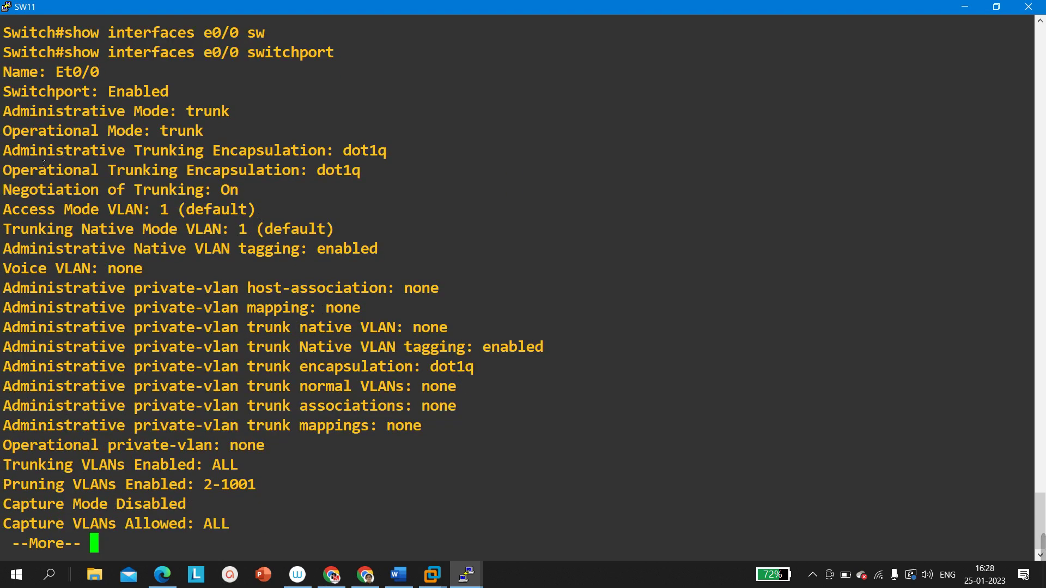
Examine the administrative and operational trunking encapsulation lines in SW11's switchport output, and restore the console to its smaller size.
left_click_drag(10, 152, 385, 158)
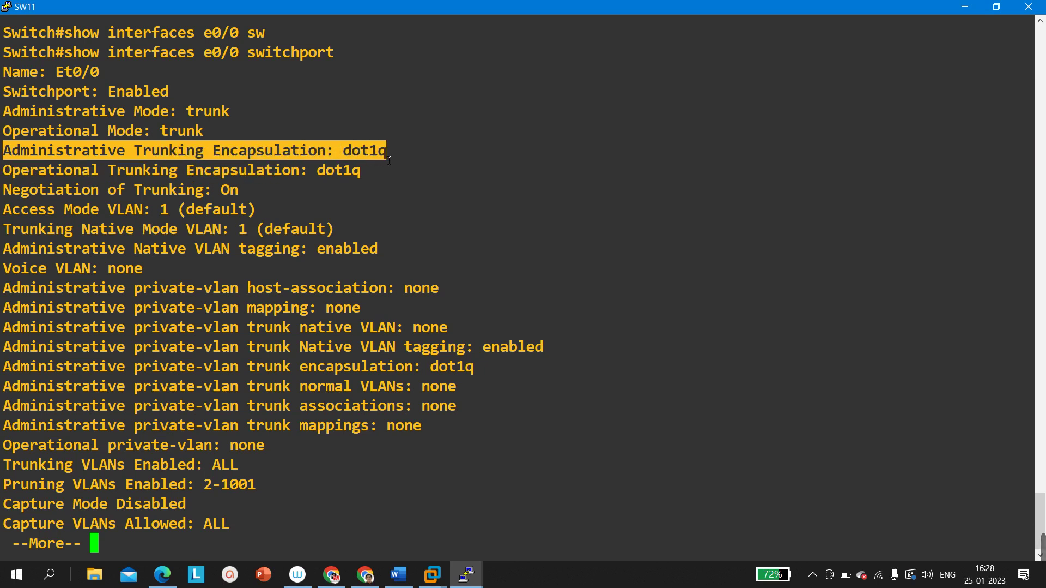
left_click(339, 175)
left_click_drag(28, 179, 234, 186)
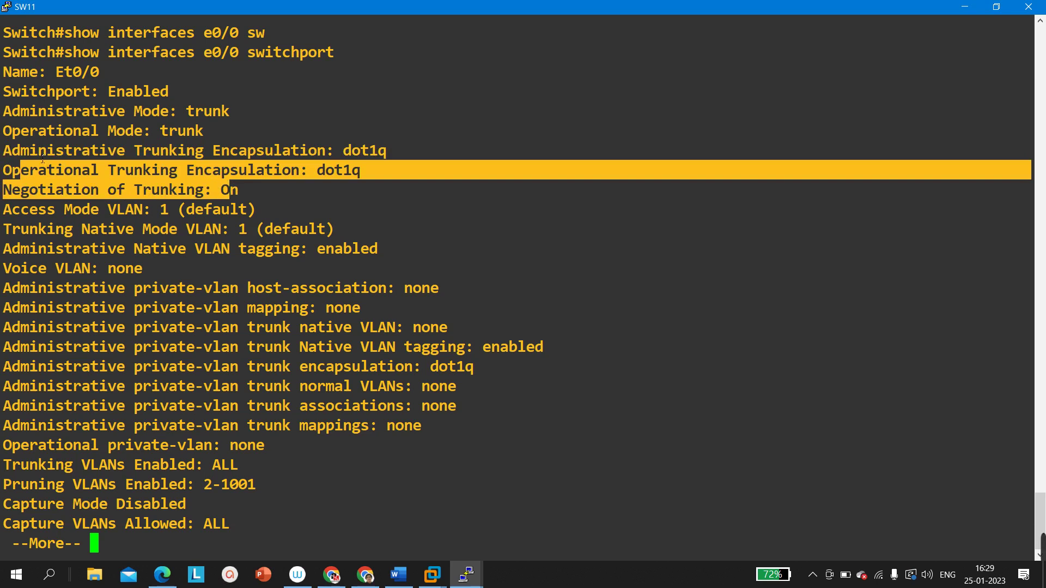
left_click_drag(43, 158, 74, 158)
left_click_drag(11, 169, 232, 183)
left_click(375, 179)
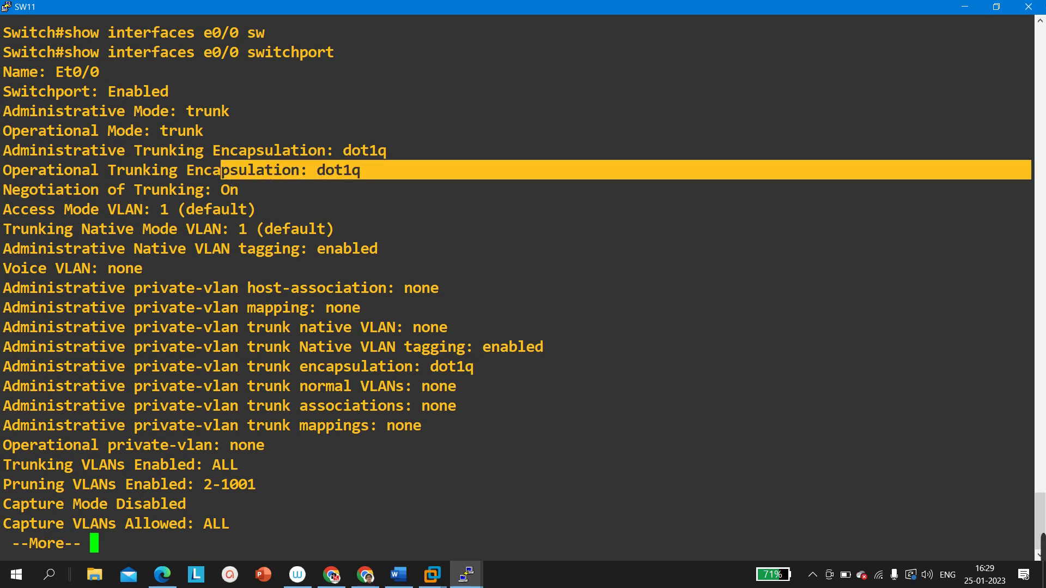
left_click(989, 6)
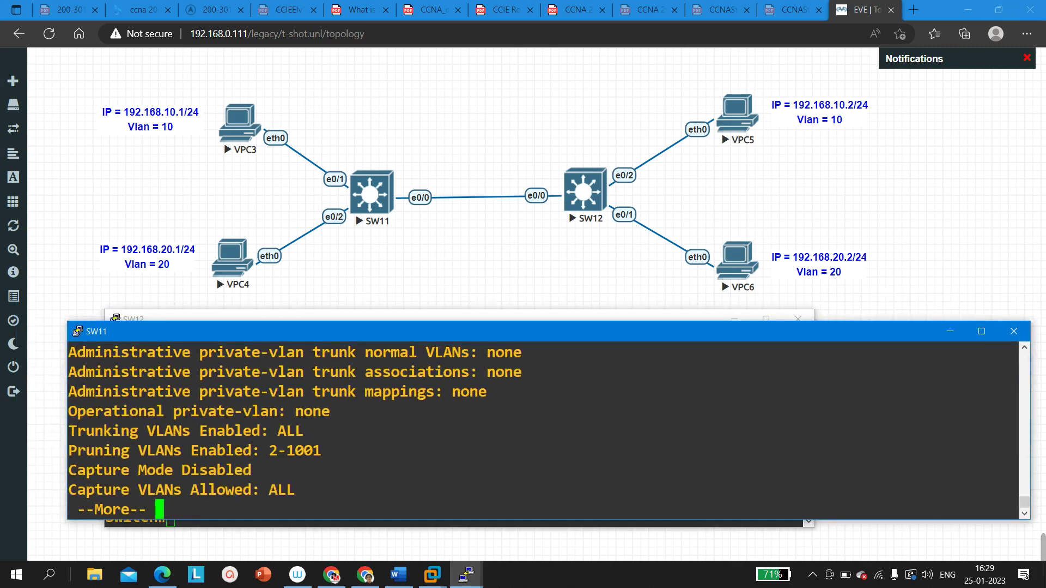
Switch to the SW12 console, enlarge it and display its e0/0 details with the show int e0/0 switchport command.
left_click(476, 579)
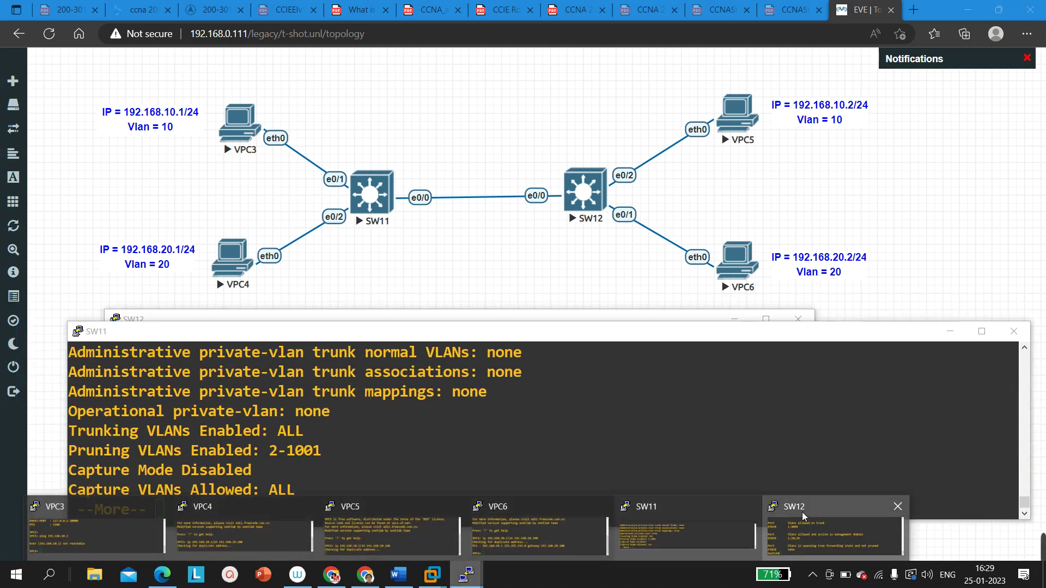
left_click(836, 525)
left_click(766, 319)
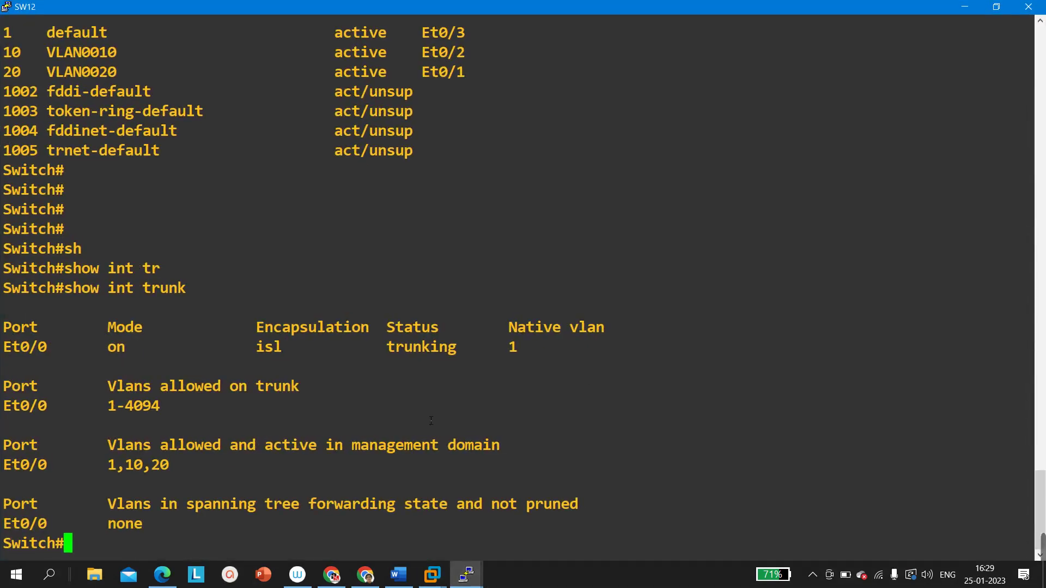
key("Return")
key("Return")
key("Return")
type("sh")
key("Tab")
type("in")
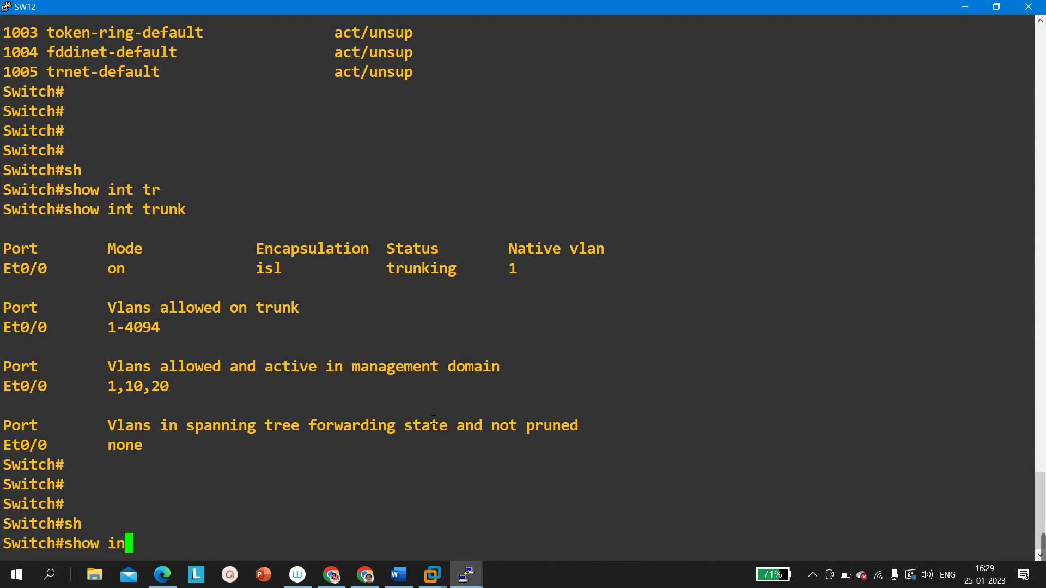
type("t e0/0 sw")
key("ctrl+a")
key("Tab")
key("Return")
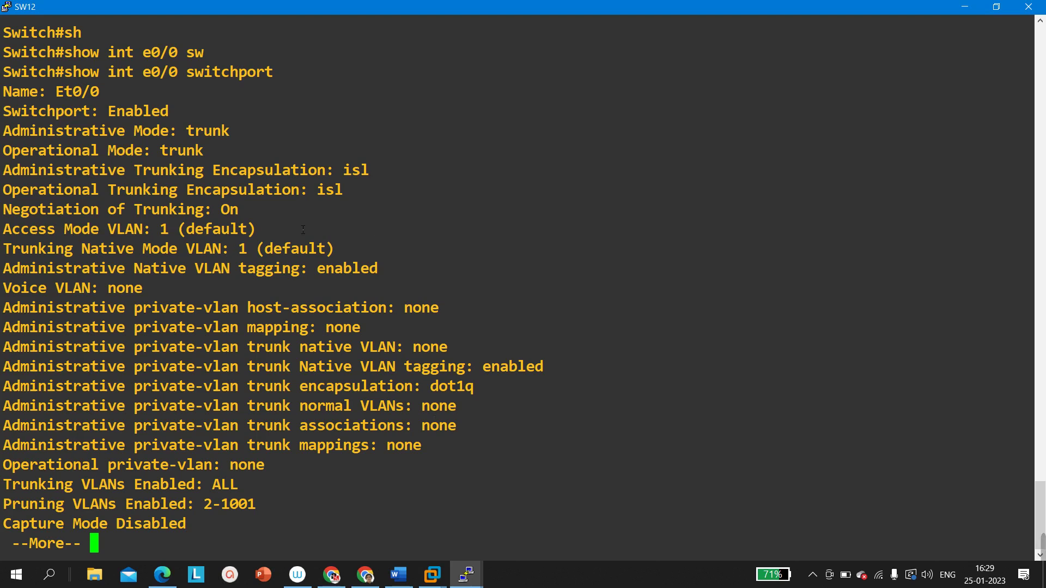
Examine the operational trunking encapsulation in SW12's output, and single out SW12 and SW11 on the topology.
left_click_drag(27, 193, 351, 204)
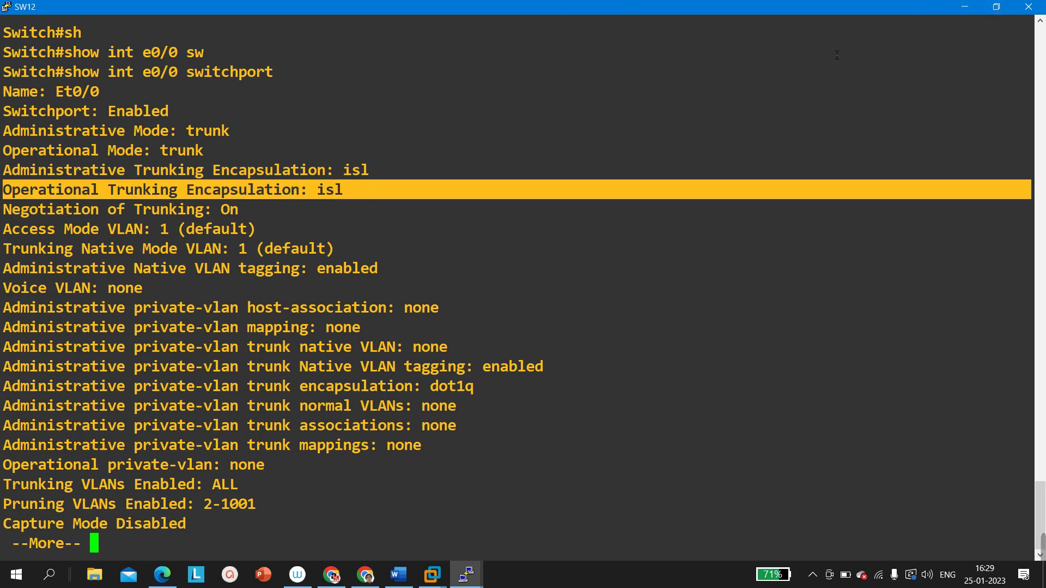
left_click(997, 7)
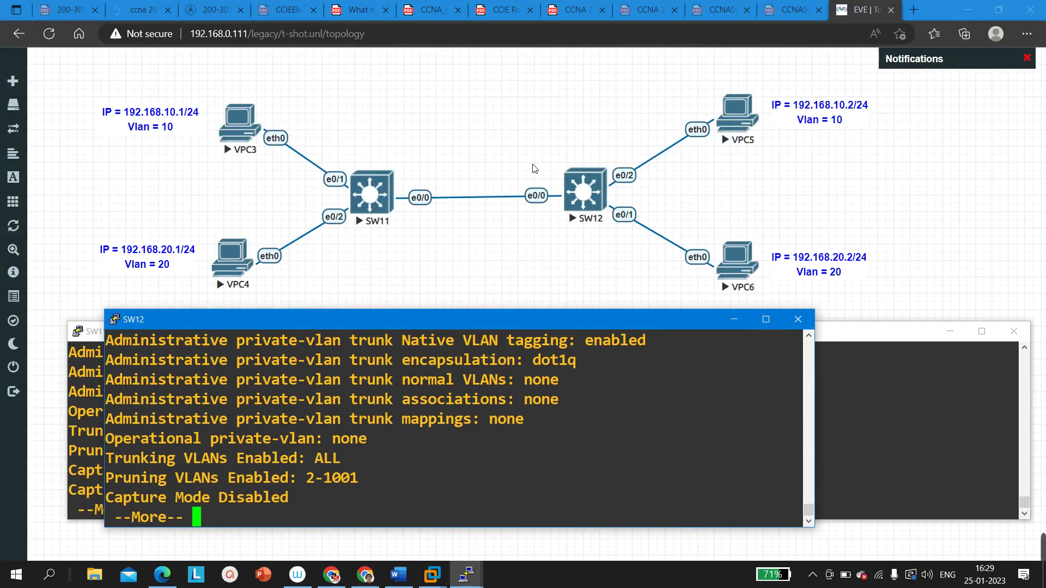
mouse_move(543, 127)
left_mouse_down()
mouse_move(614, 211)
mouse_move(626, 251)
left_mouse_up()
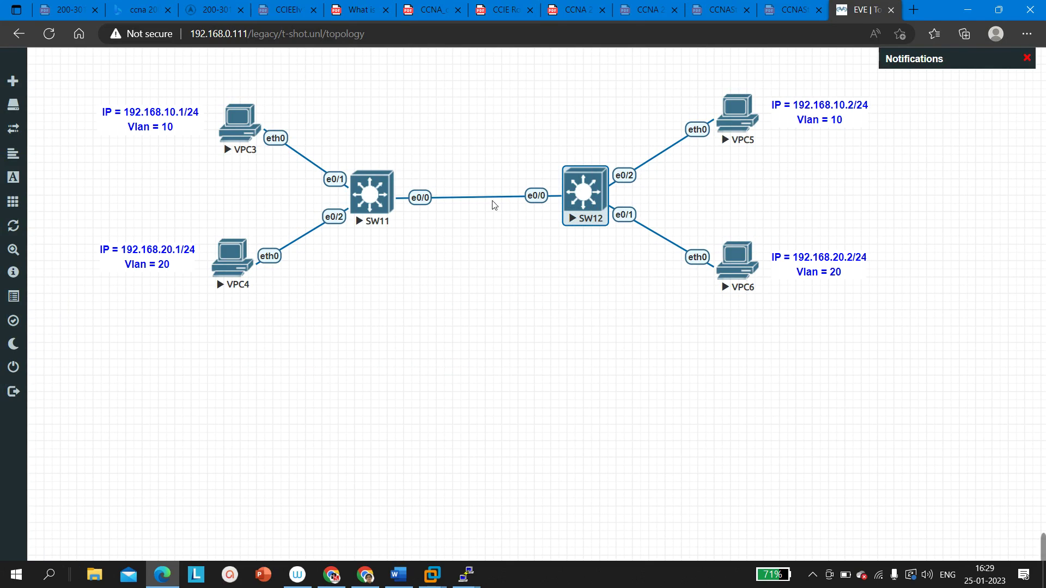
left_click_drag(366, 124, 404, 249)
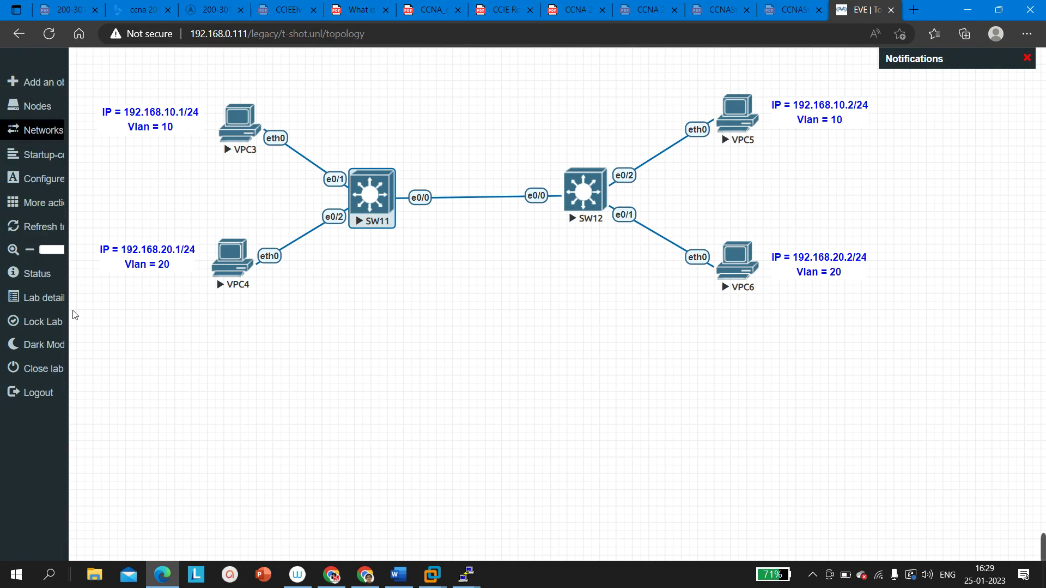
Mark SW11's e0/0 port and the SW12 switch with red rectangles, and undo both marks.
left_click(993, 549)
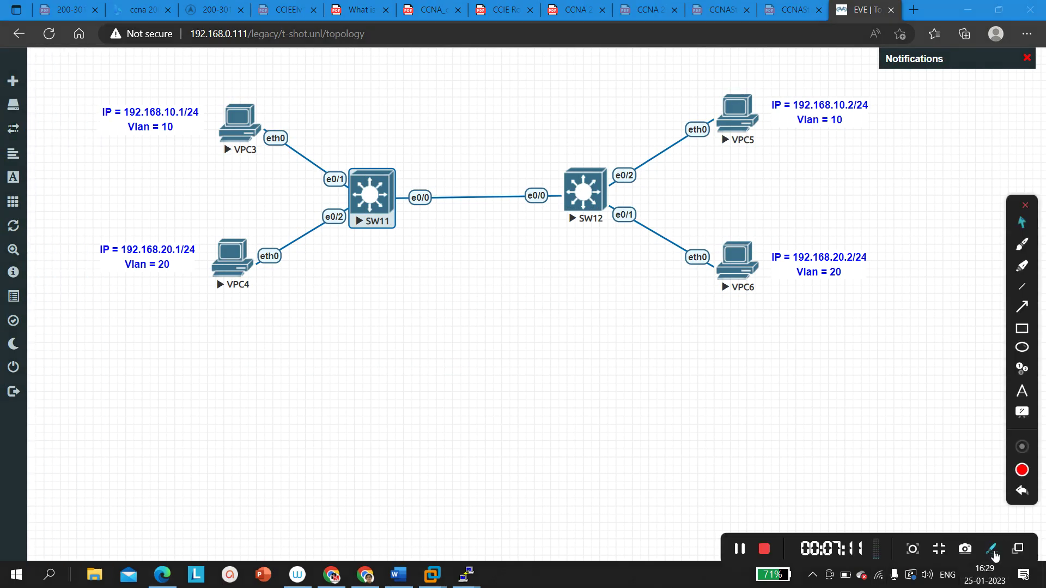
left_click(1023, 329)
left_click_drag(401, 158, 468, 251)
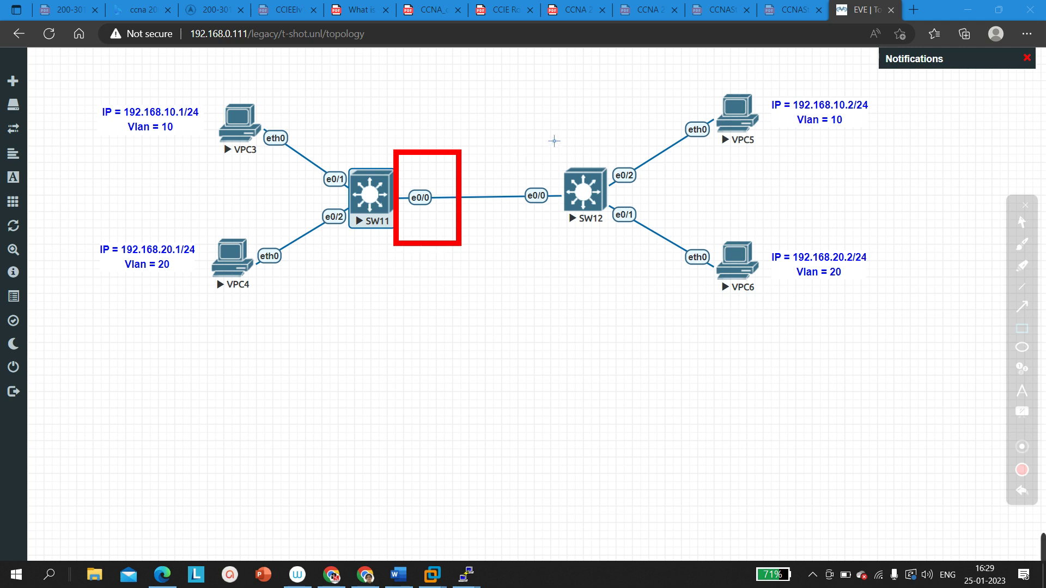
mouse_move(541, 124)
left_mouse_down()
mouse_move(605, 203)
mouse_move(626, 265)
left_mouse_up()
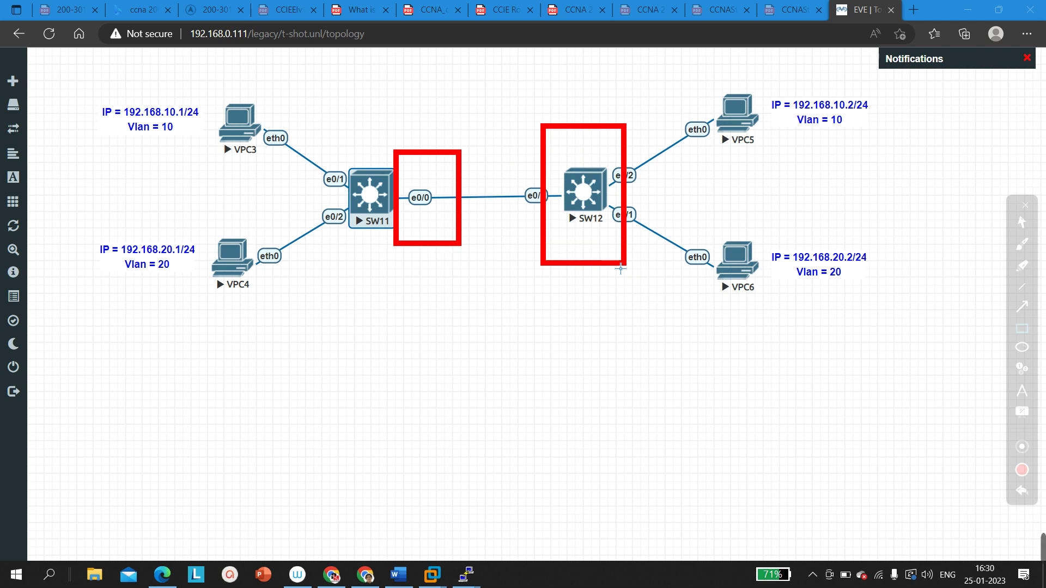
key("ctrl+z")
key("ctrl+z")
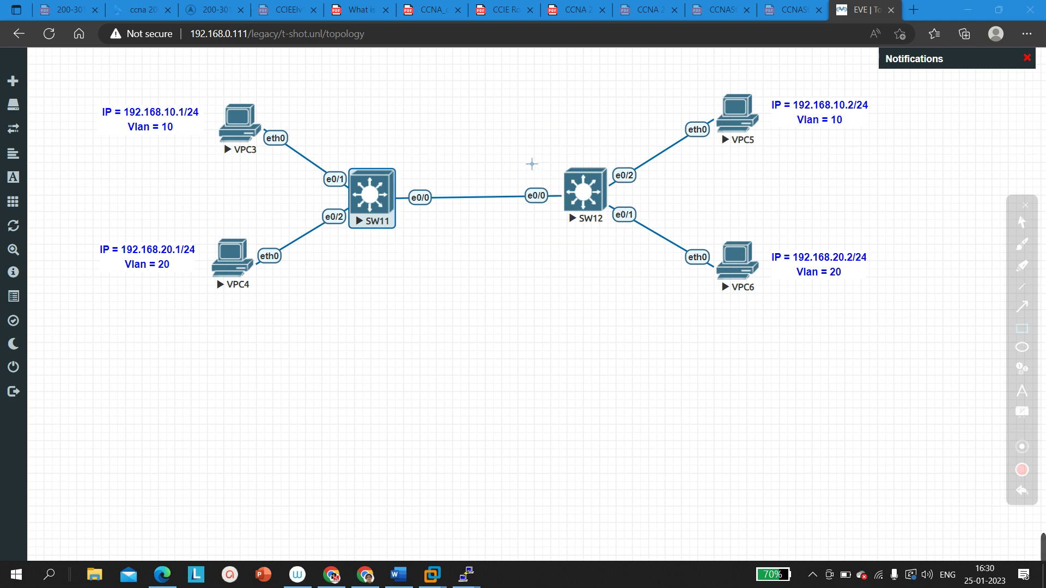
Annotate SW12's e0/0 port with isl and SW11's e0/0 port with dot1q in red text, and close the annotation tools.
left_click(1022, 393)
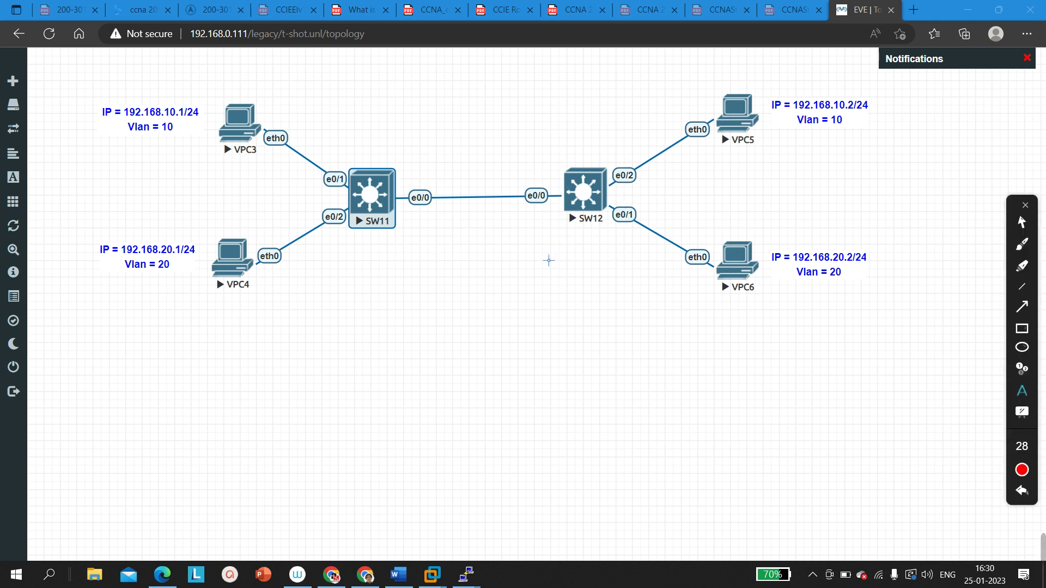
left_click(526, 165)
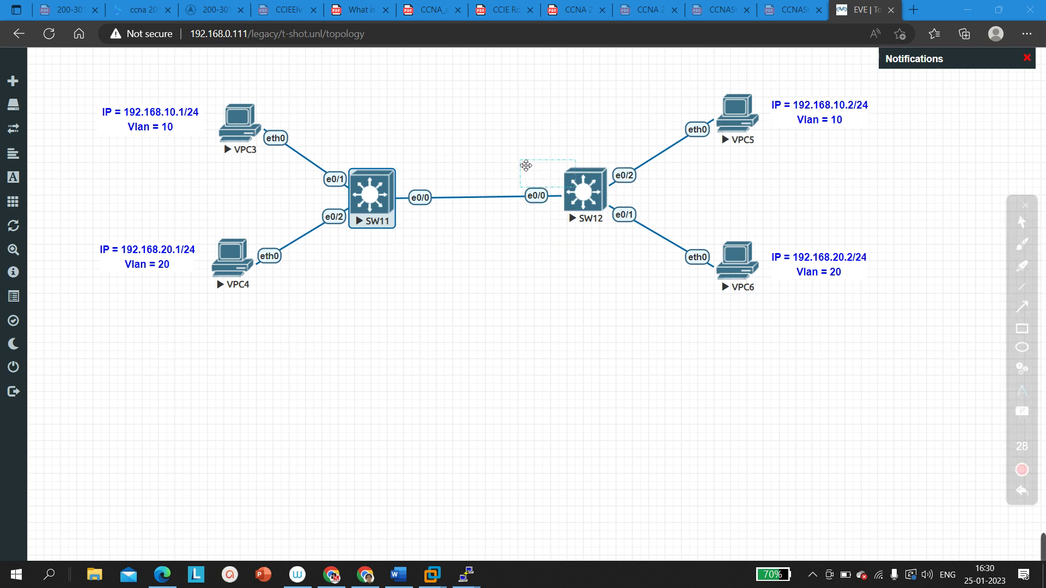
type("isl")
left_click(413, 175)
type("d")
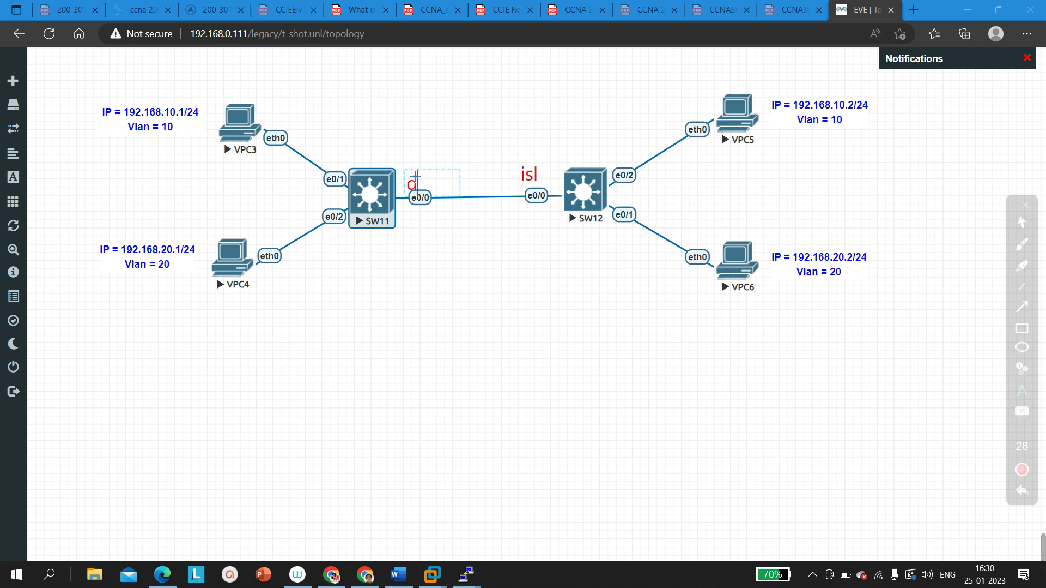
type("ot1q")
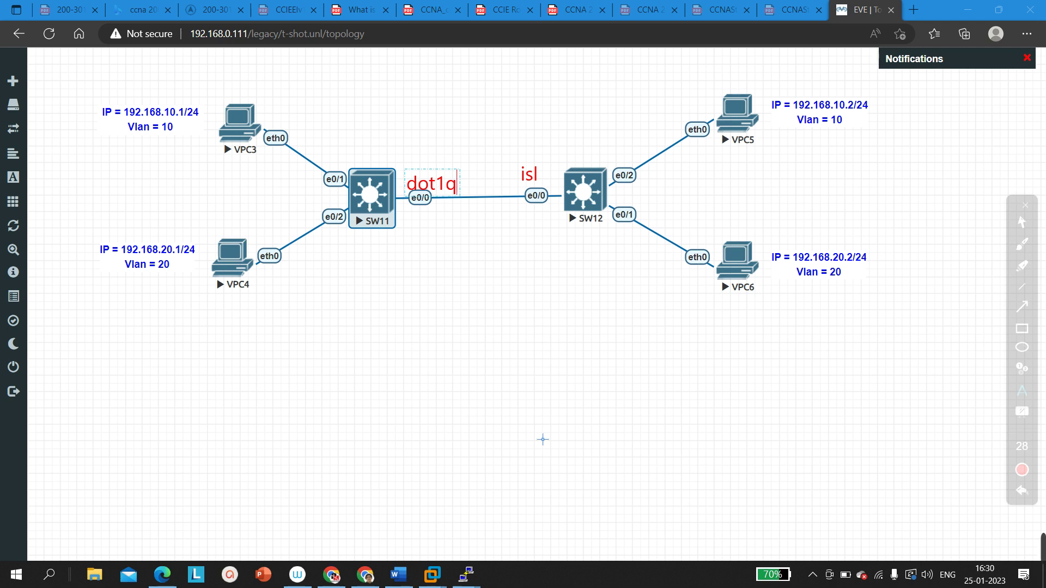
left_click(489, 406)
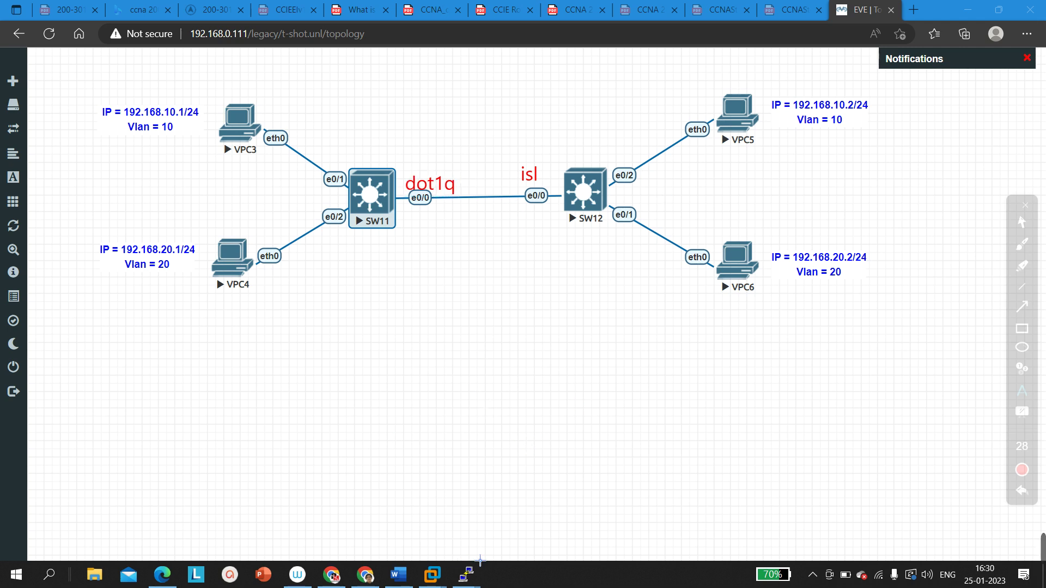
left_click(1026, 205)
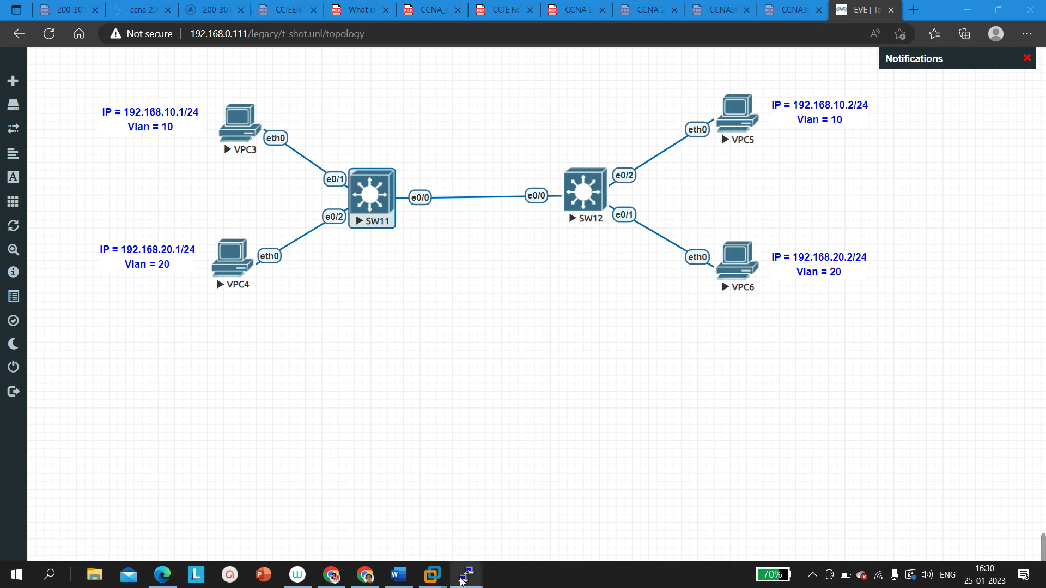
Return to the SW12 console and page through the remaining switchport output to the command prompt.
mouse_move(467, 573)
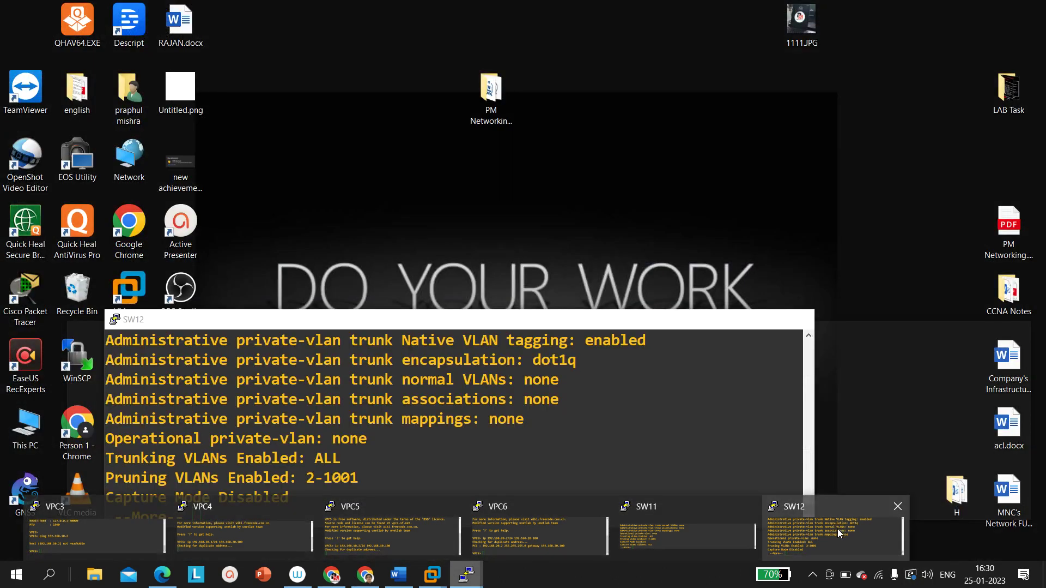
left_click(839, 532)
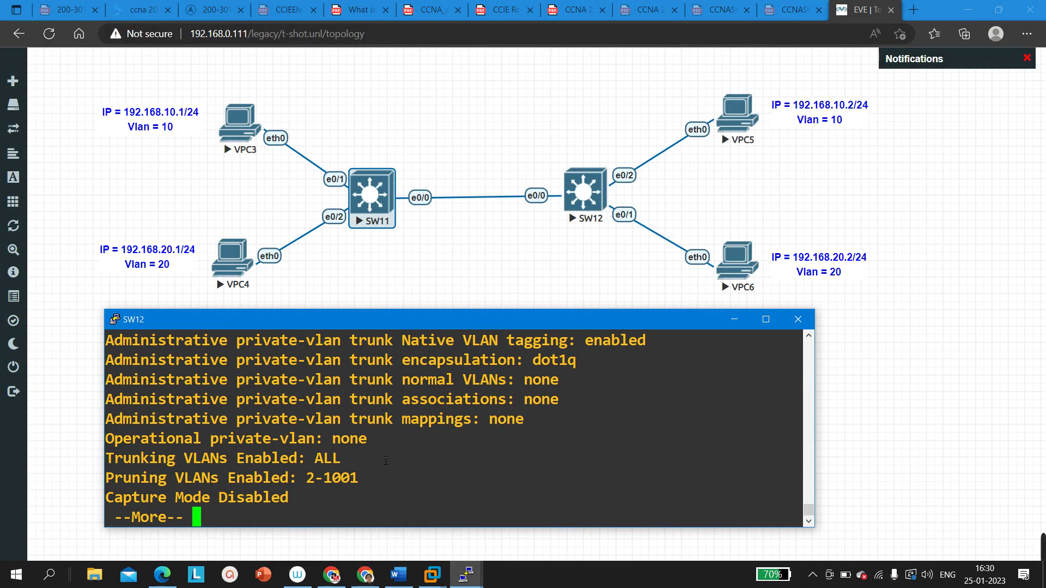
key("Return")
key("Return")
key("Return")
key("Return")
key("Return")
key("Return")
key("Return")
key("Return")
key("Return")
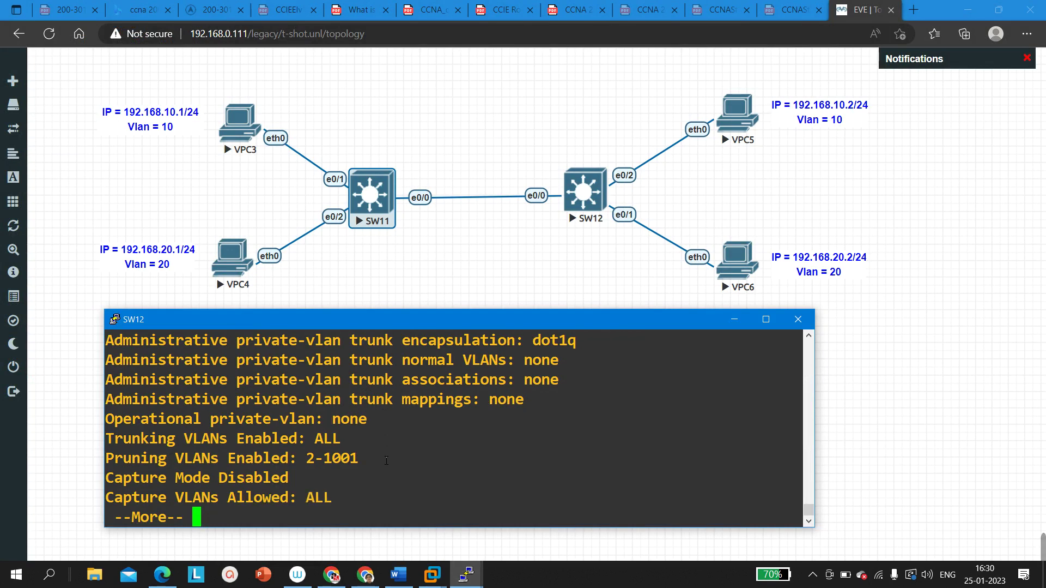
key("Return")
Enter global configuration mode on SW12 and open interface e0/0 for configuration.
type("conf")
key("Tab")
key("Return")
key("Return")
key("Return")
key("Return")
type("i")
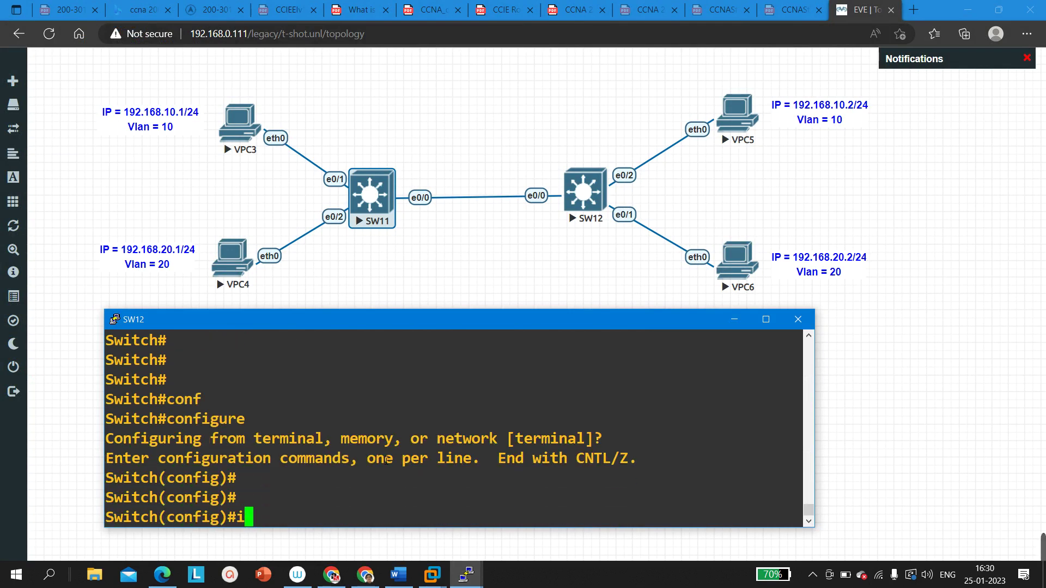
type("nt e0/0")
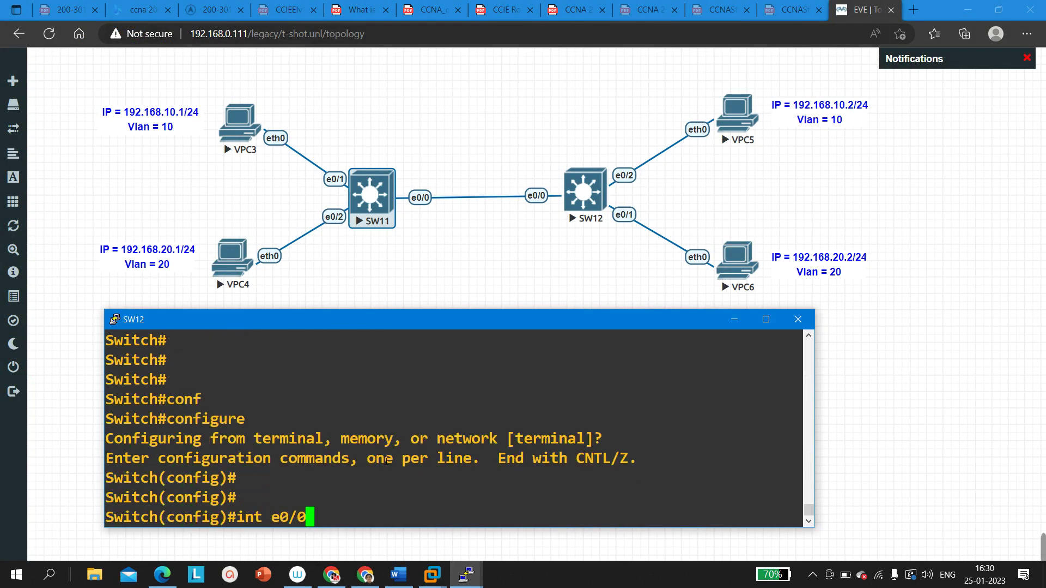
key("Return")
Set the trunk encapsulation of SW12's e0/0 to dot1q, and leave configuration mode in the maximized console.
type("sw")
key("Tab")
type("tr")
key("Tab")
type("en")
key("Tab")
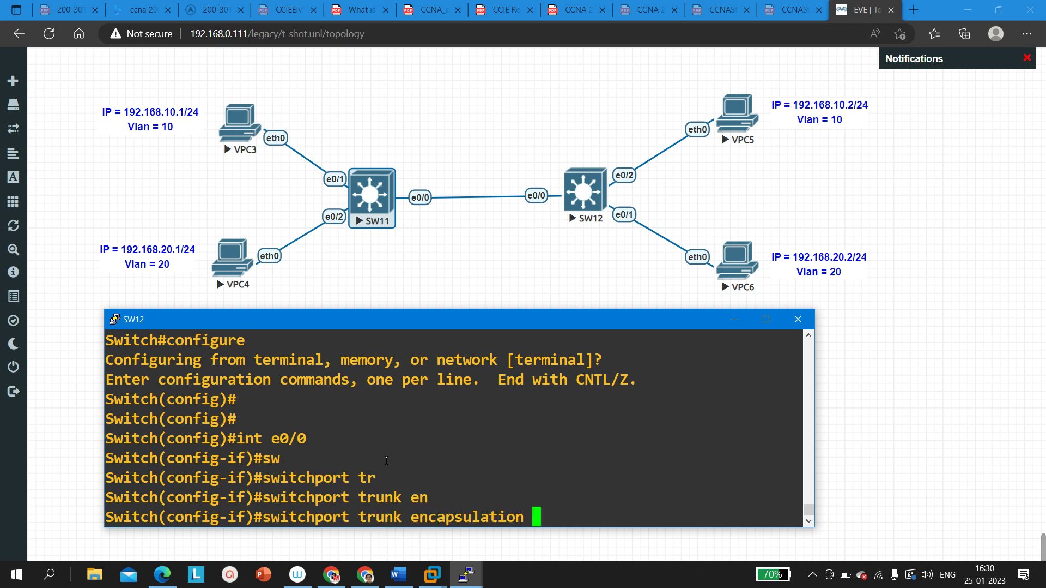
type("do")
key("Tab")
key("Return")
key("Return")
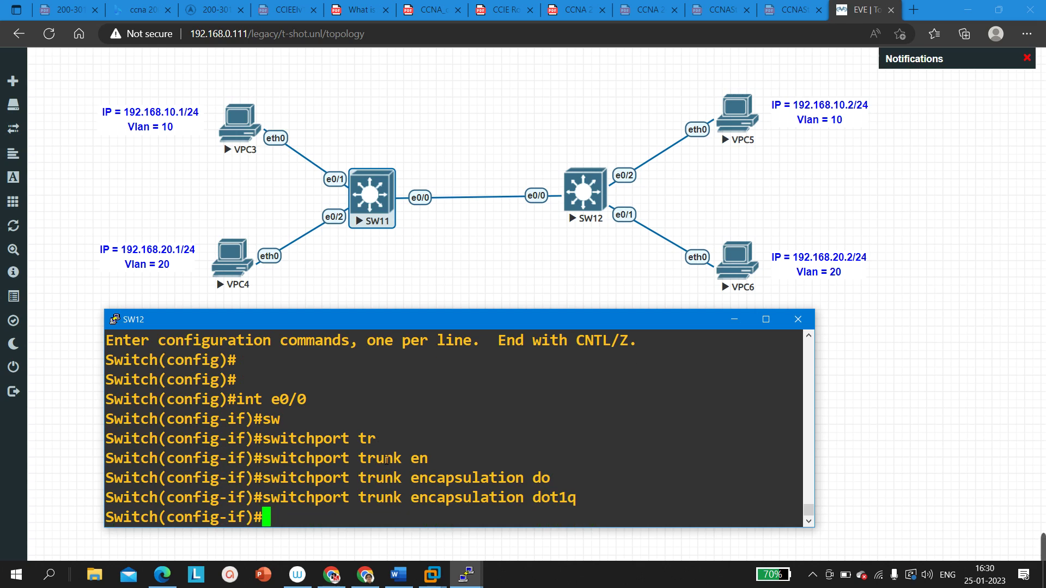
left_click_drag(610, 485, 425, 477)
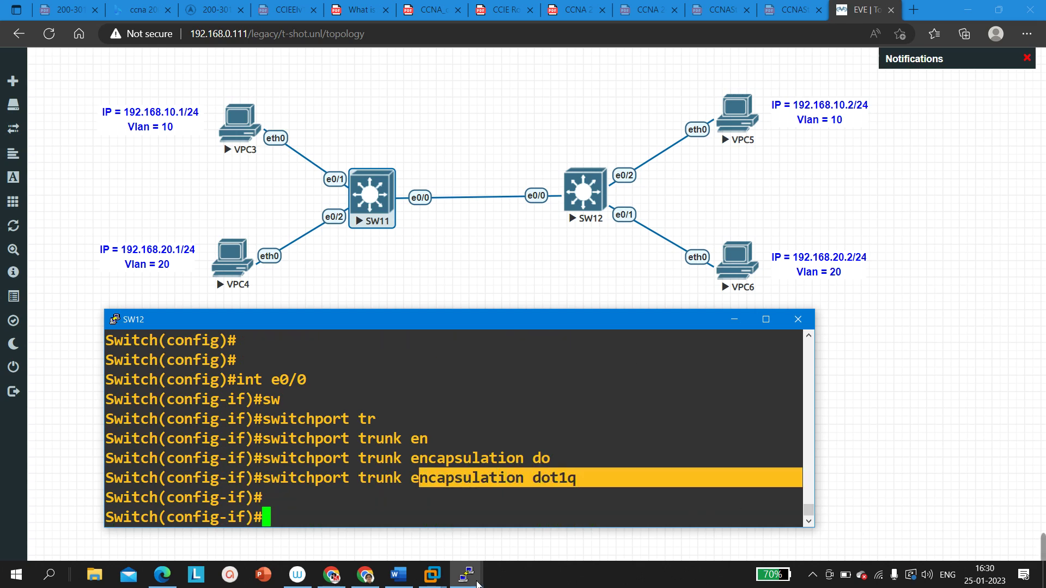
left_click(766, 318)
key("ctrl+z")
key("Return")
key("Return")
key("Return")
key("Return")
Display SW12's interface trunk status and check the encapsulation of Et0/0.
type("sh")
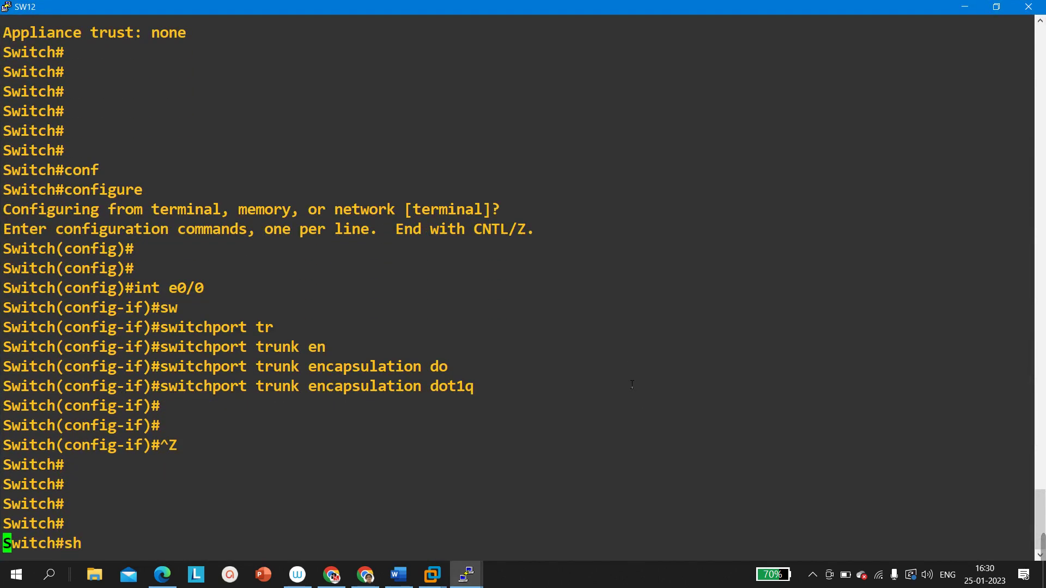
key("Tab")
type("inrt")
key("Tab")
type("ru")
key("BackSpace")
key("BackSpace")
key("BackSpace")
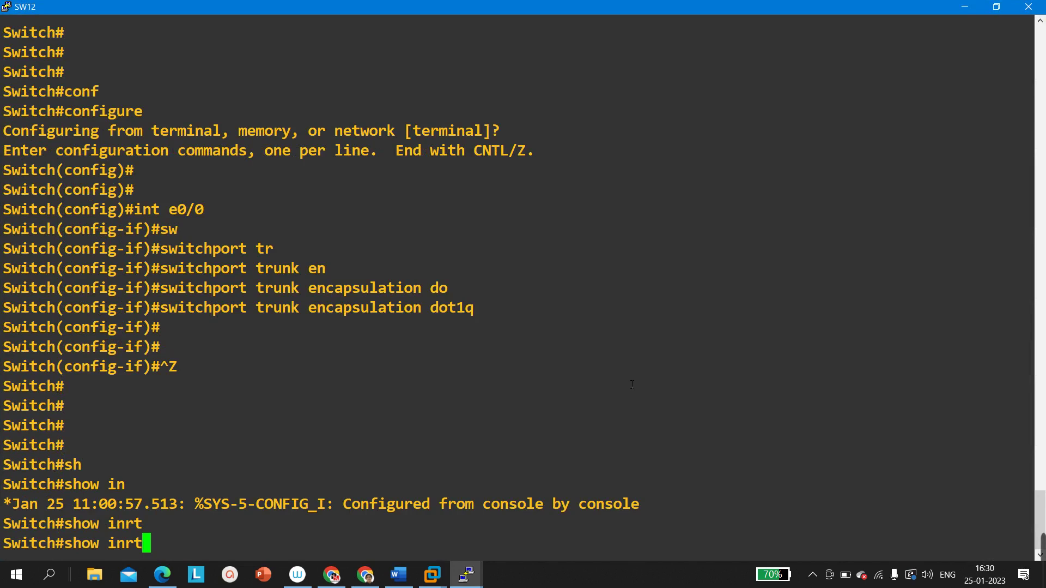
key("BackSpace")
type("t")
key("Tab")
type("tr")
key("Tab")
key("Return")
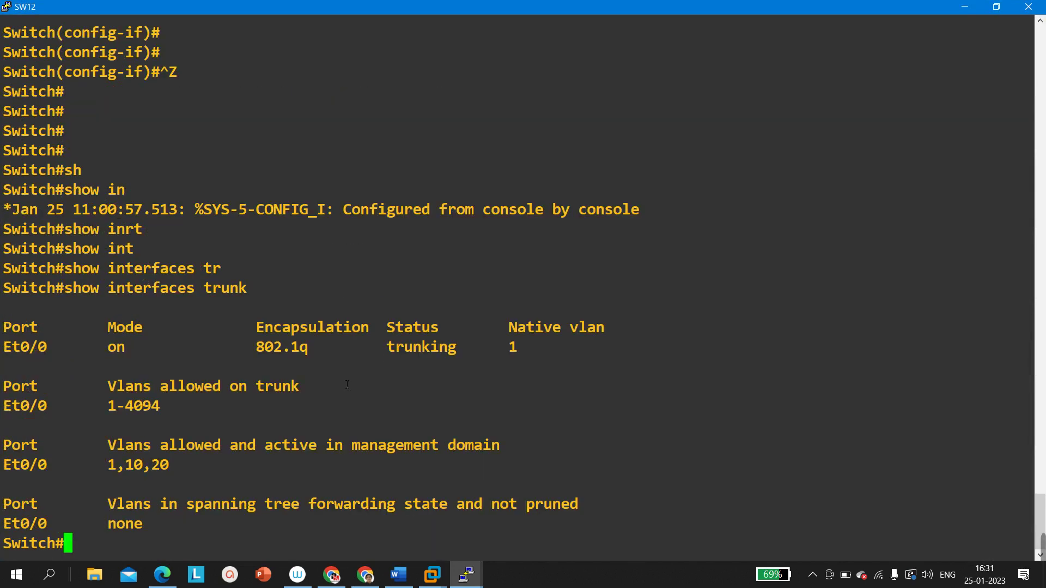
left_click_drag(327, 350, 246, 351)
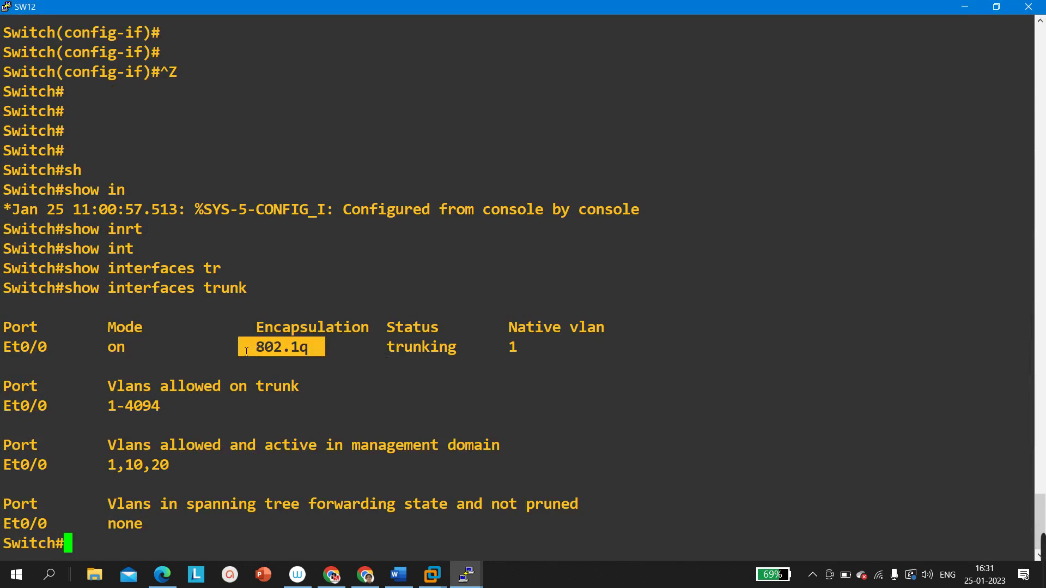
left_click(259, 354)
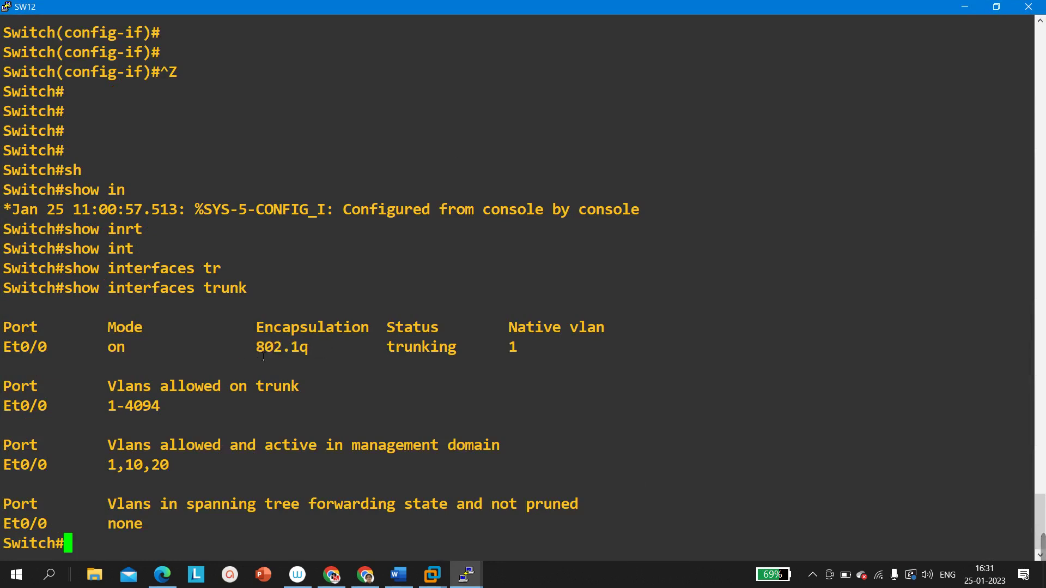
Display the switchport details of SW12's e0/0, check the operational trunking encapsulation, and restore the console to its smaller size.
key("Return")
key("Return")
key("Return")
key("Up")
key("Up")
key("Up")
key("Up")
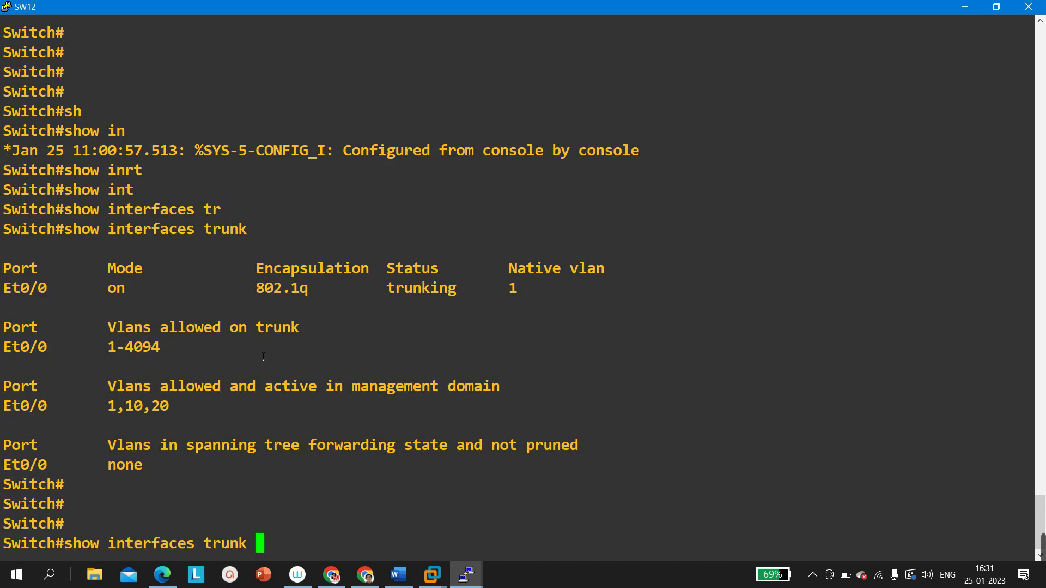
key("Return")
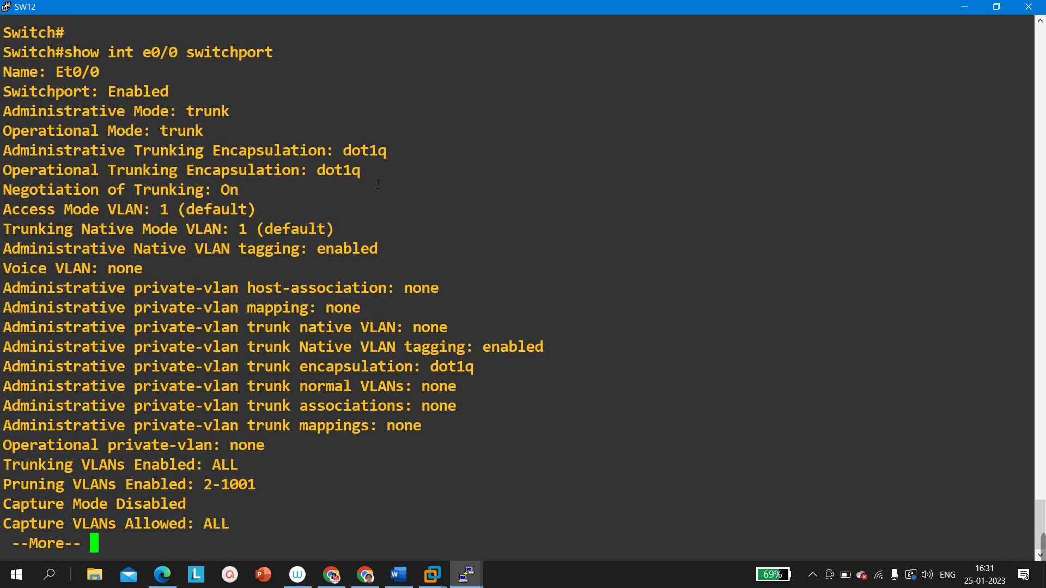
left_click_drag(374, 176, 14, 165)
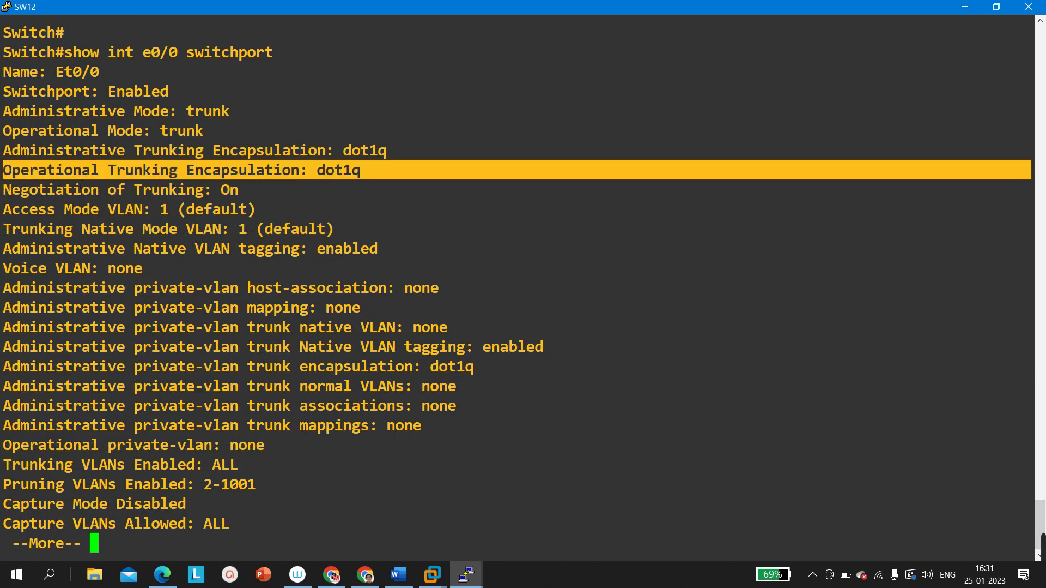
left_click(987, 7)
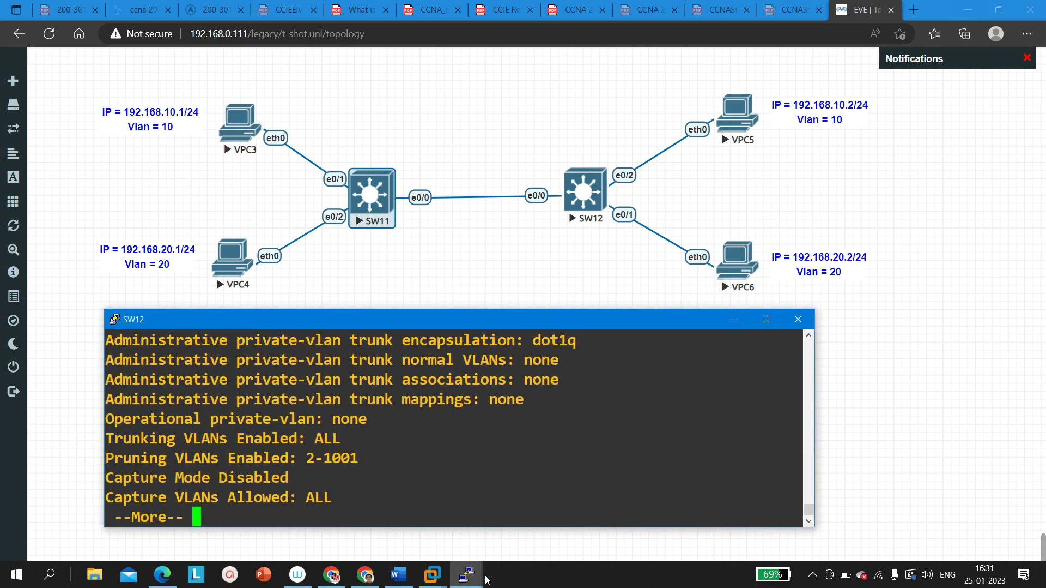
Ping 192.168.10.2 from the VPC3 console, review the replies, and minimize the VPC3 and SW12 consoles.
mouse_move(466, 574)
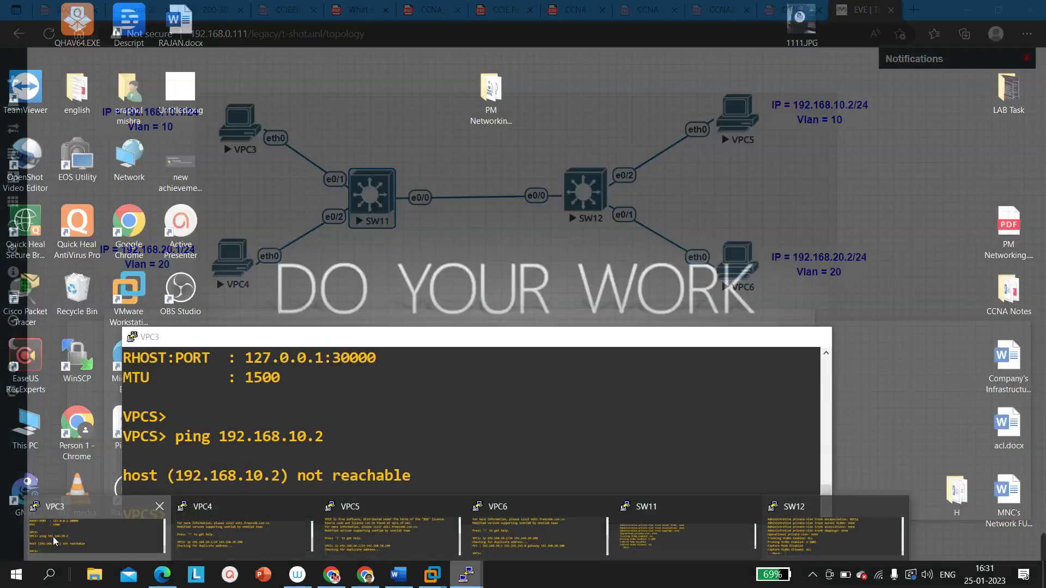
left_click(103, 538)
key("Return")
key("Up")
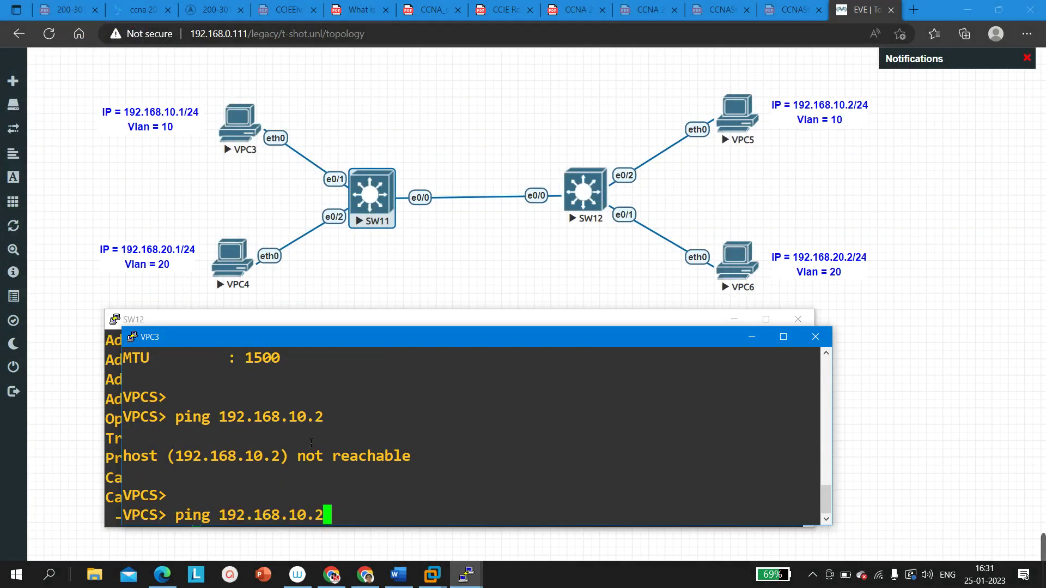
key("Return")
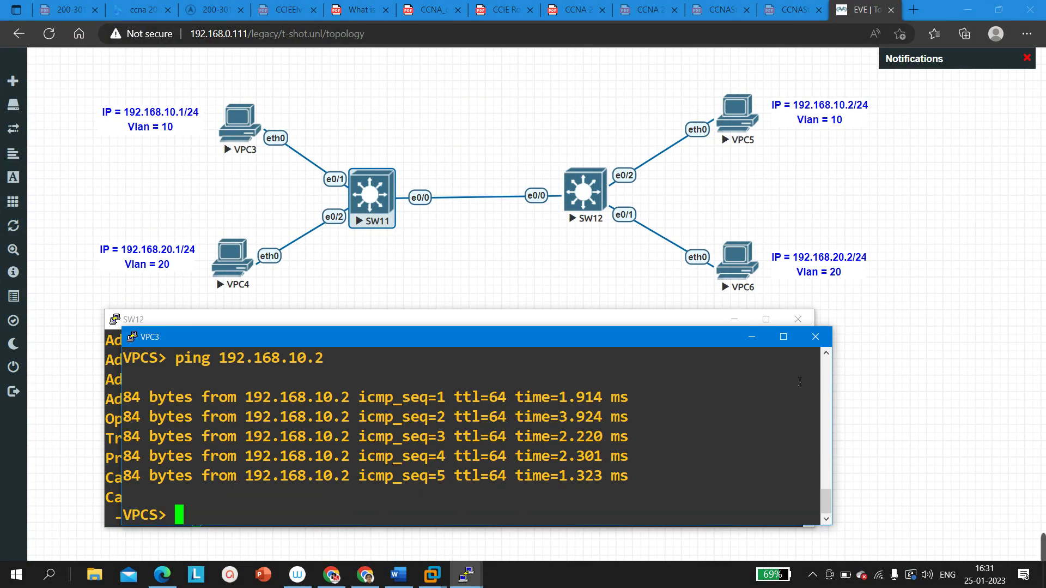
left_click(784, 337)
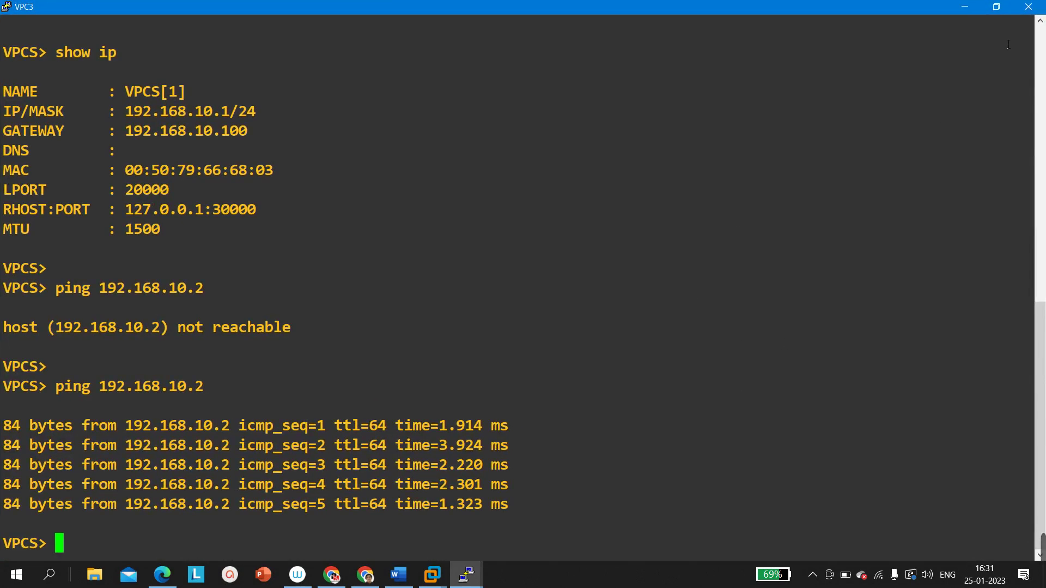
left_click(997, 7)
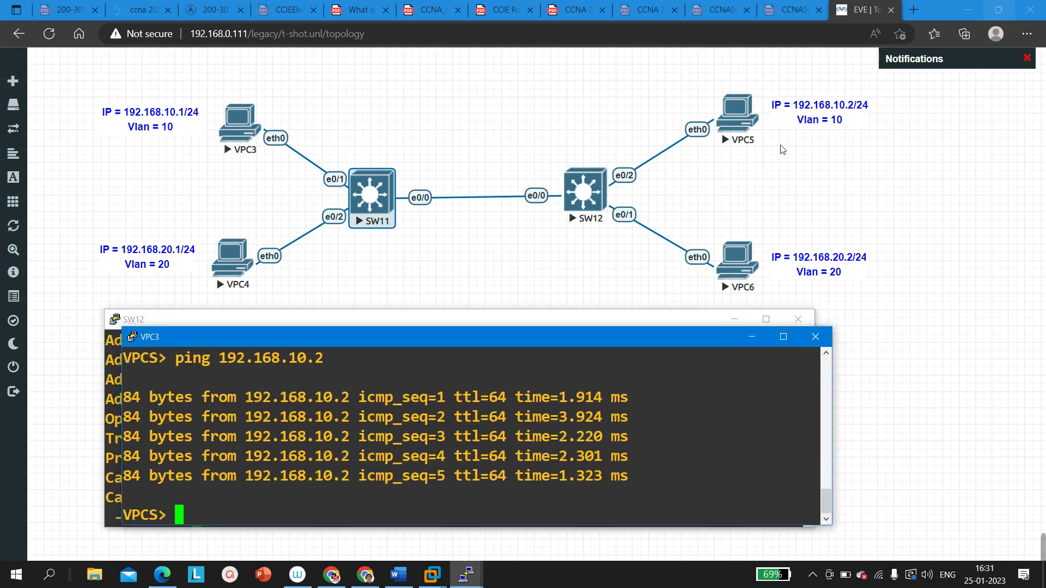
left_click(754, 336)
left_click(729, 300)
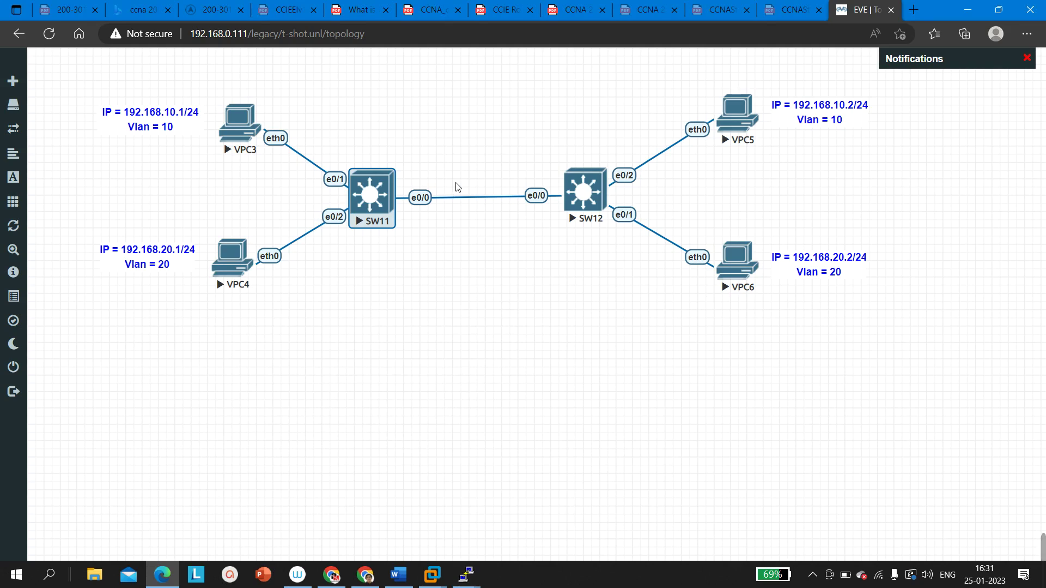
Bring up the SW11 console maximized and page through the remaining switchport output to the command prompt.
left_click(466, 573)
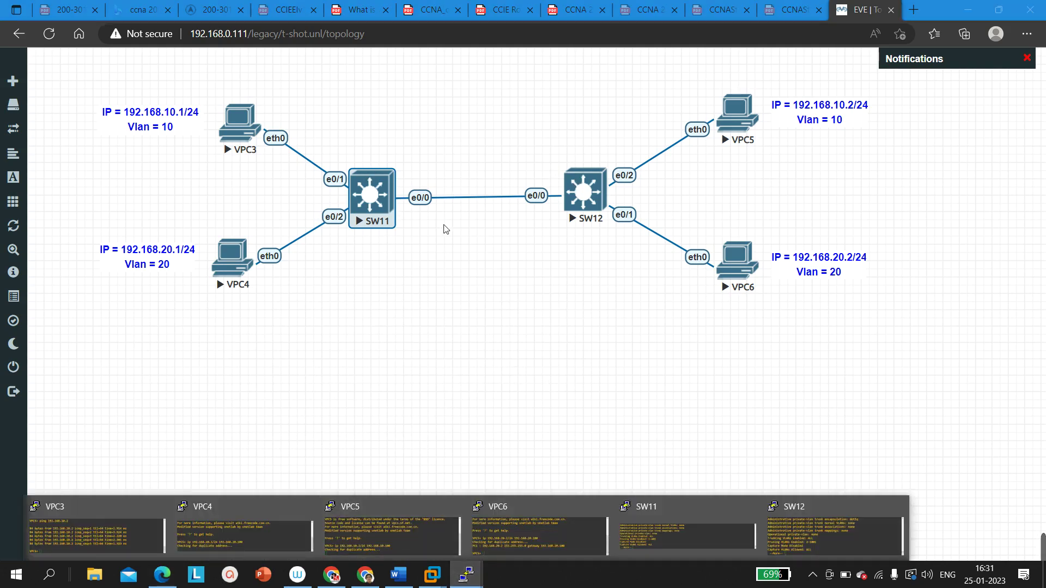
left_click(671, 526)
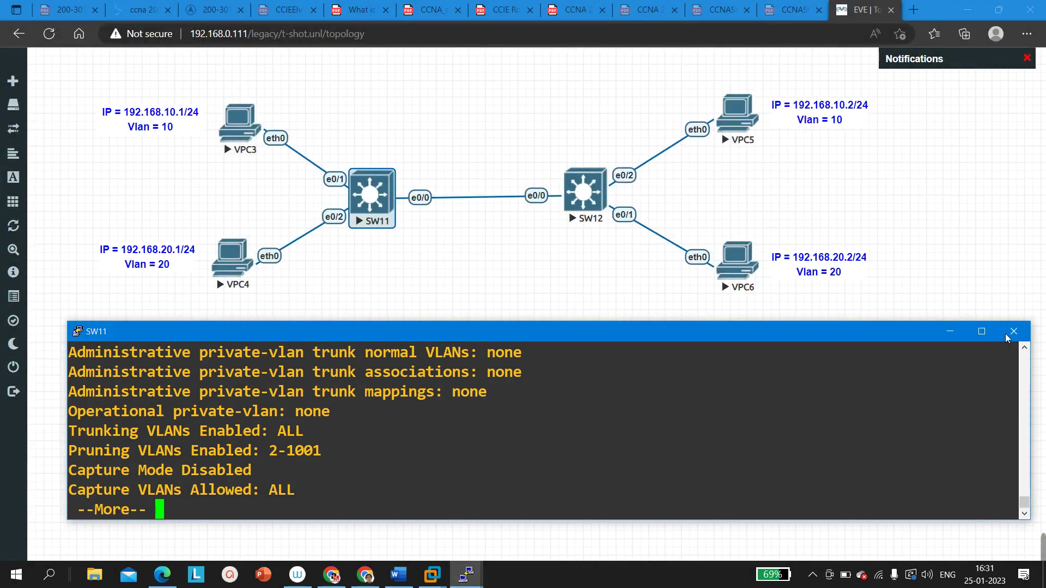
left_click(982, 331)
key("Return")
key("Return")
key("Return")
key("Return")
key("Return")
key("Return")
key("Return")
key("Return")
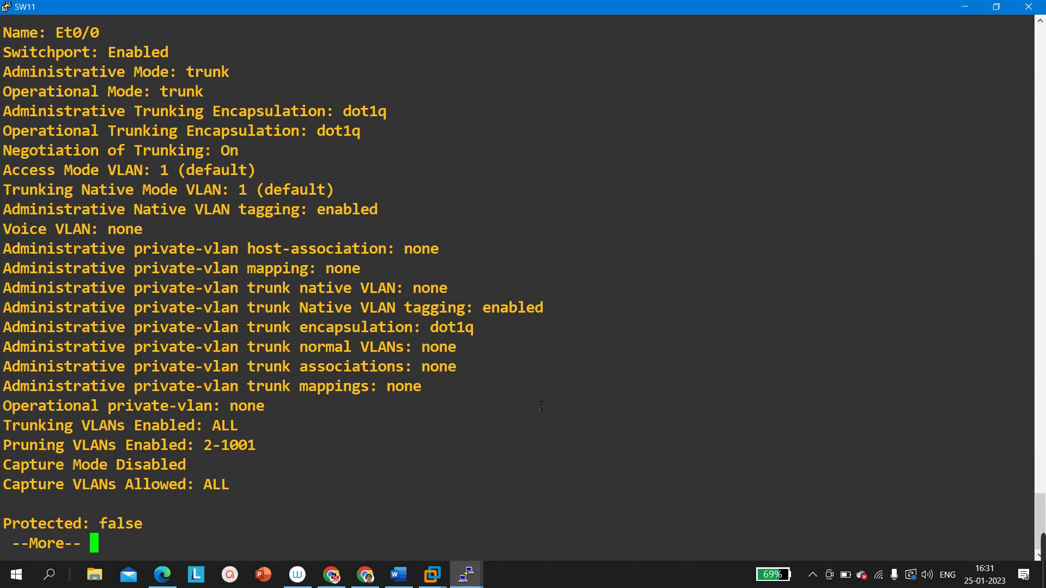
Display SW11's interface trunk status and single out the native VLAN of Et0/0.
type("sh")
key("Tab")
type("int")
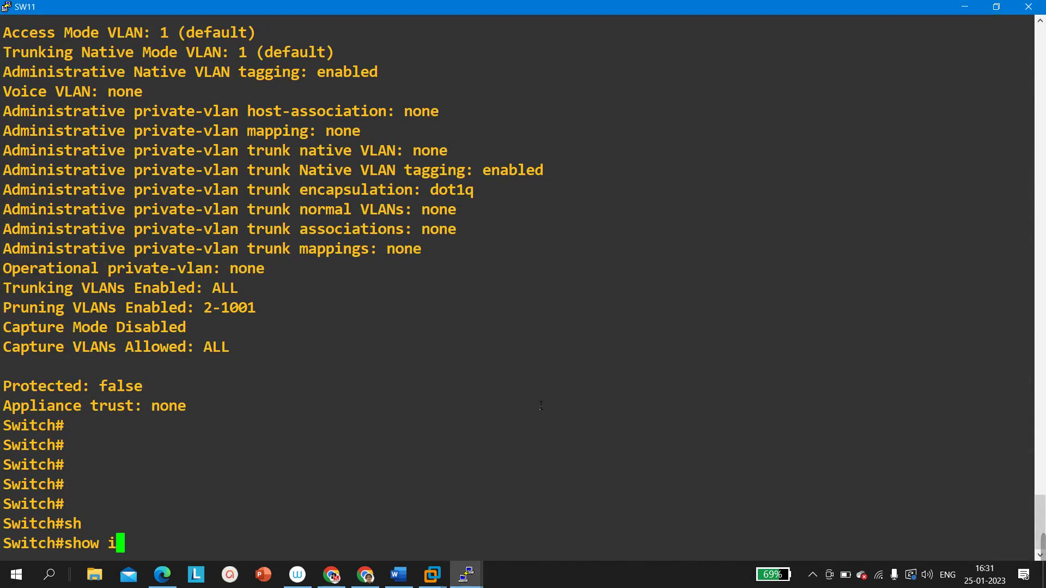
key("Tab")
type("tr")
key("Tab")
key("Return")
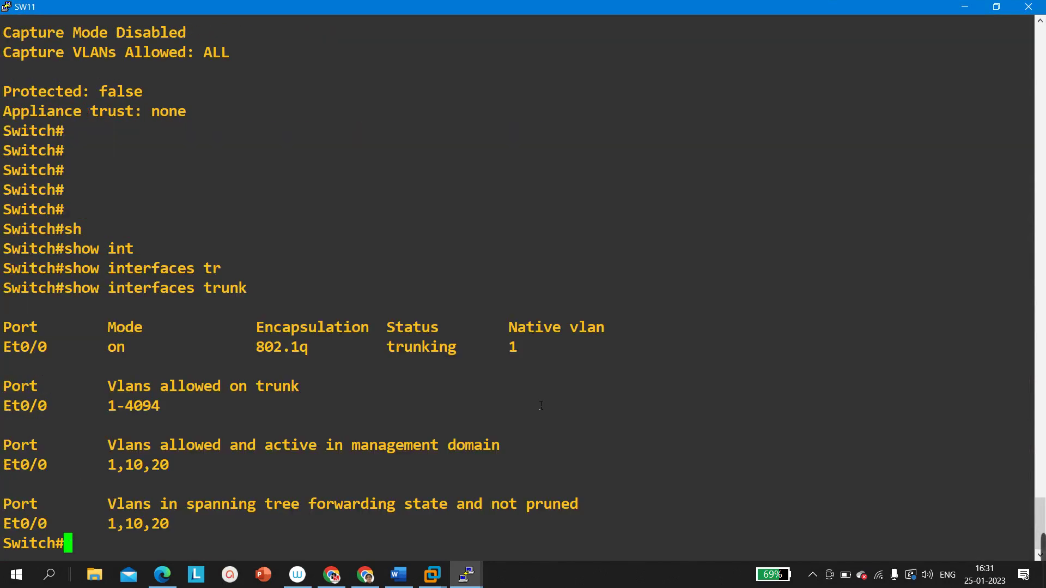
left_click_drag(550, 350, 512, 347)
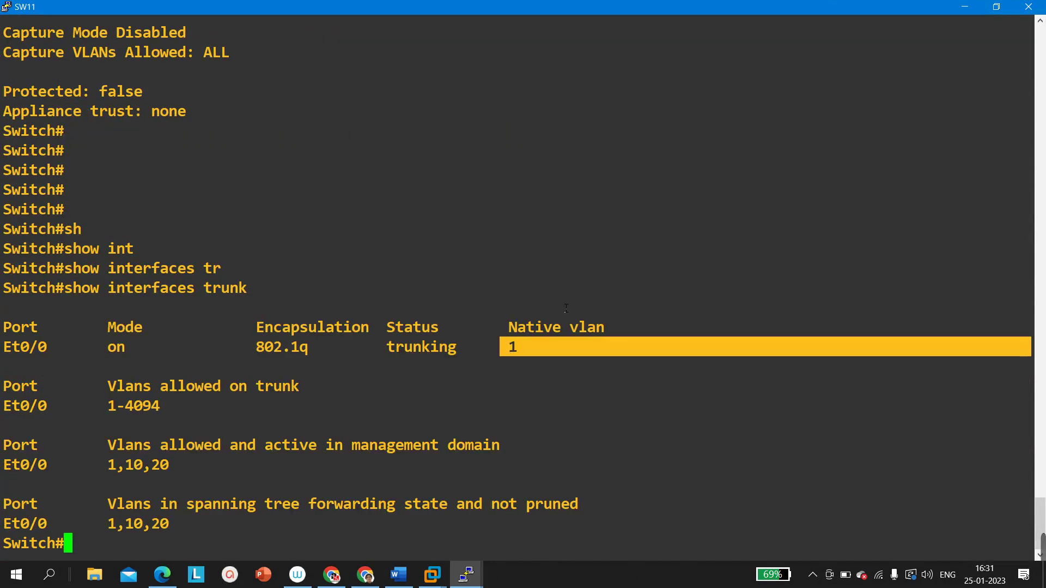
Enter global configuration mode on SW11 and open interface e0/0 for configuration.
key("Return")
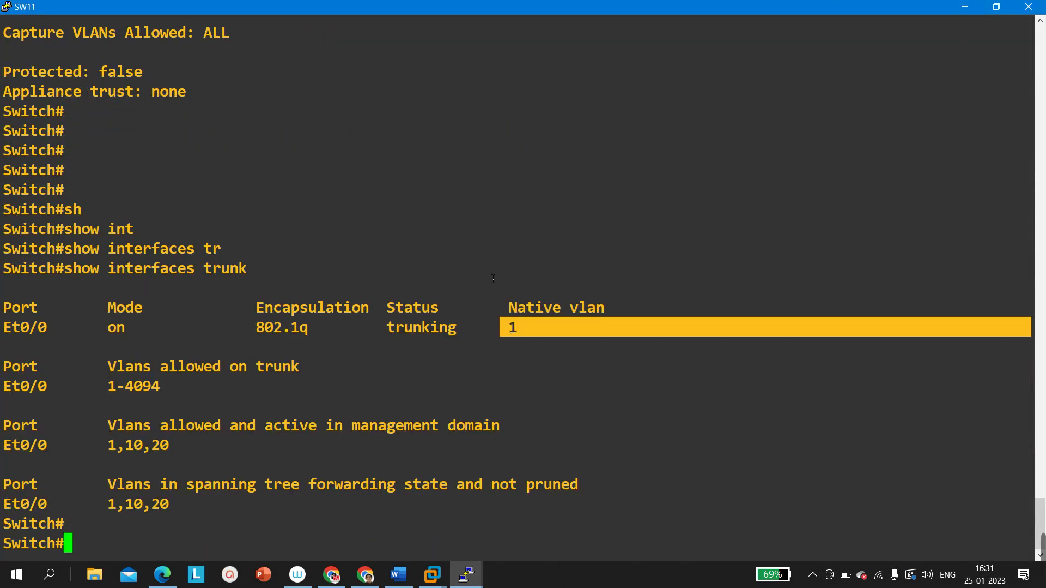
key("Return")
key("Return")
key("Return")
type("conf")
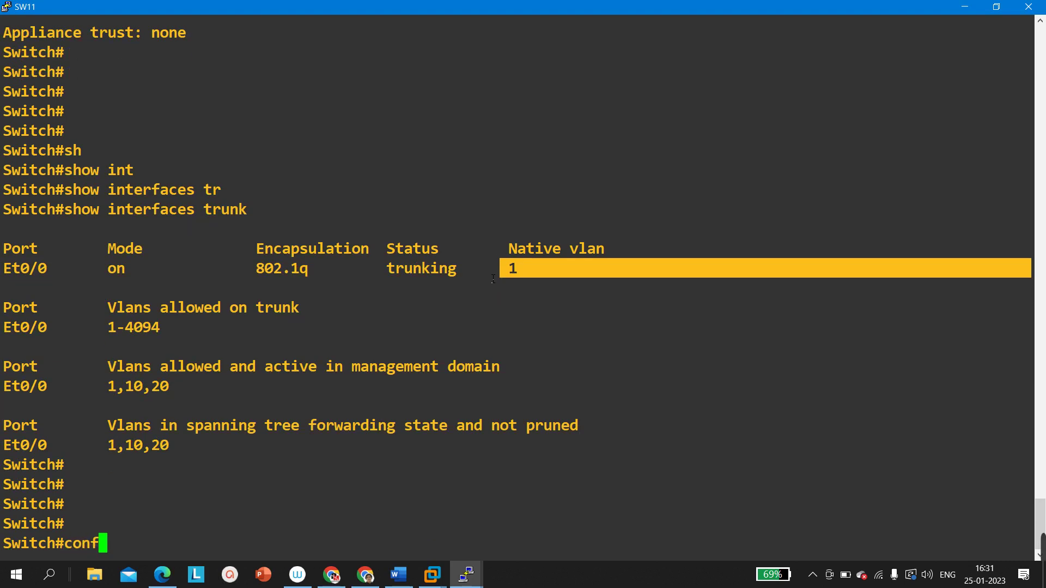
key("Tab")
key("Return")
key("Return")
key("Return")
key("Return")
key("Return")
type("int e0/0")
key("Return")
Set the trunk native VLAN of SW11's e0/0 to 10 and leave configuration mode.
type("sw")
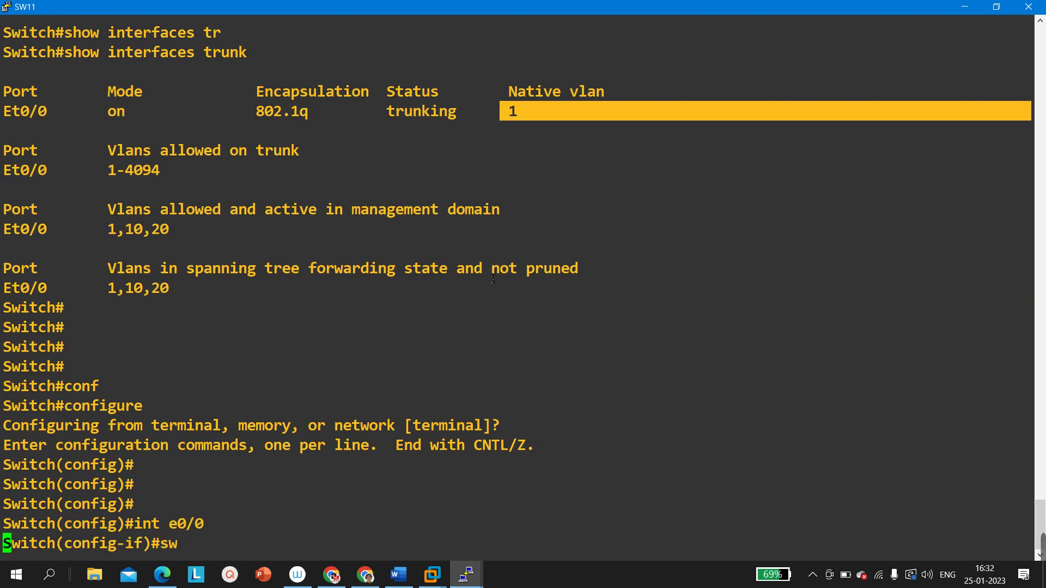
key("Tab")
type("tr")
key("Tab")
type("na")
key("Tab")
type("v")
key("Tab")
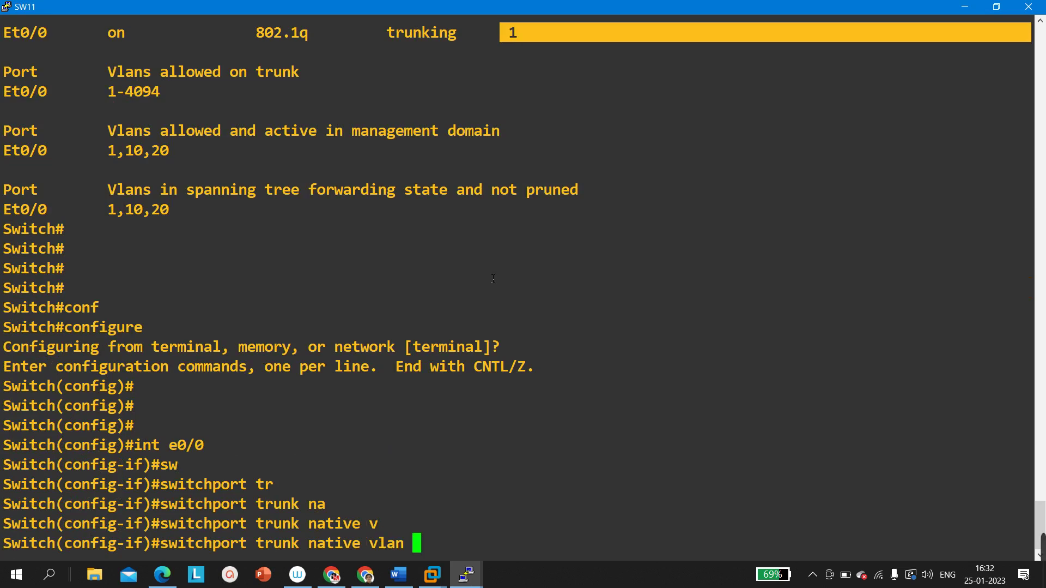
type("10")
key("Return")
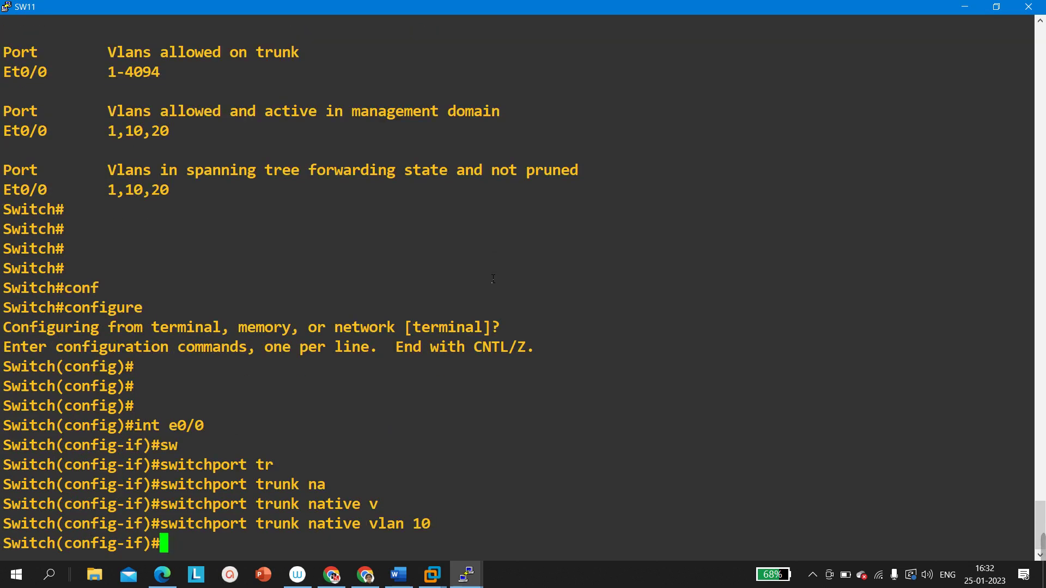
key("ctrl+z")
key("Return")
key("Return")
key("Return")
key("Return")
key("Return")
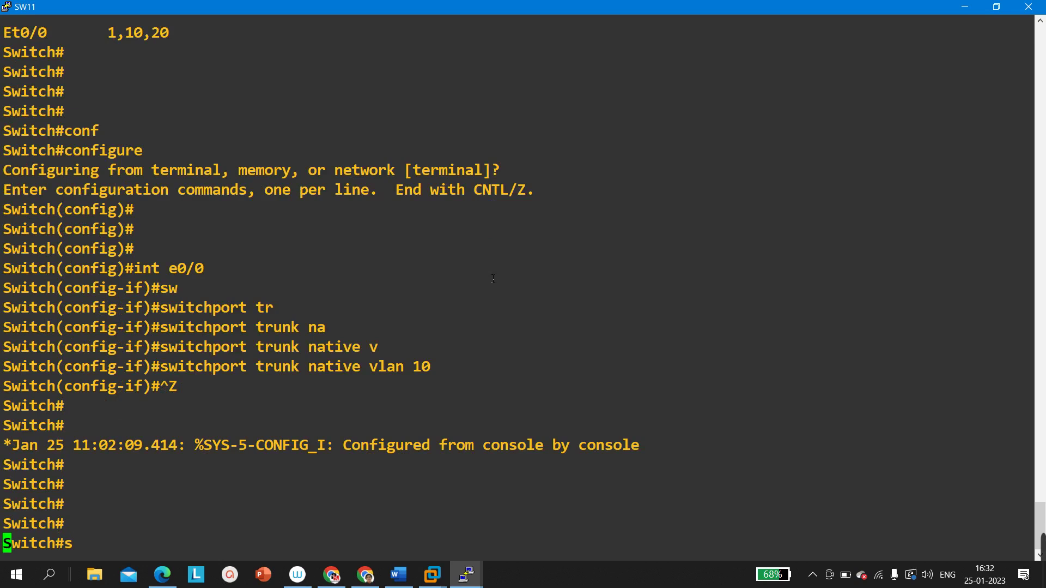
Display SW11's trunk status again and check the native VLAN now set on Et0/0.
type("sh")
key("Tab")
type("int ")
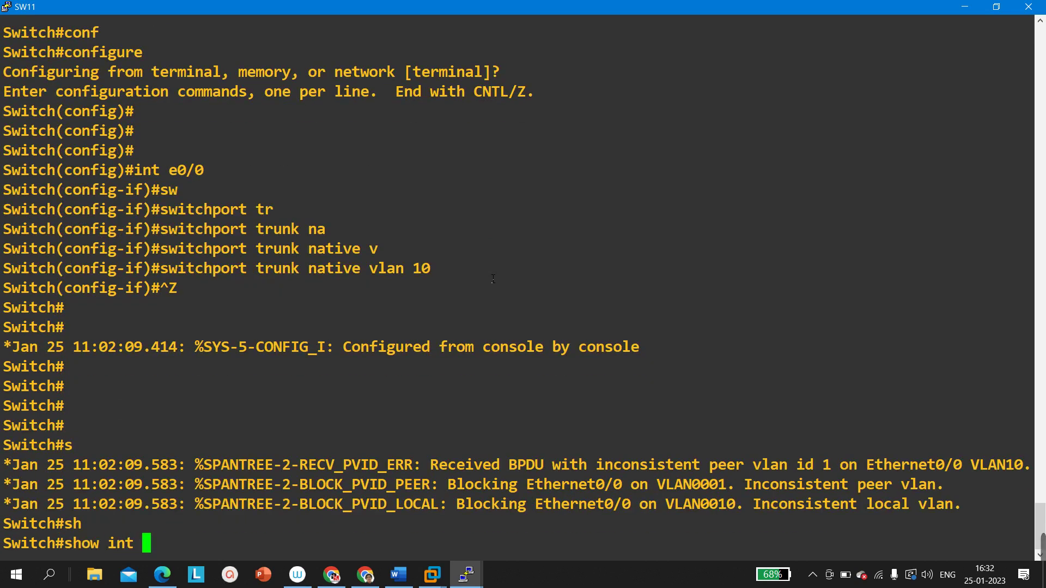
type("tr")
key("Tab")
key("Return")
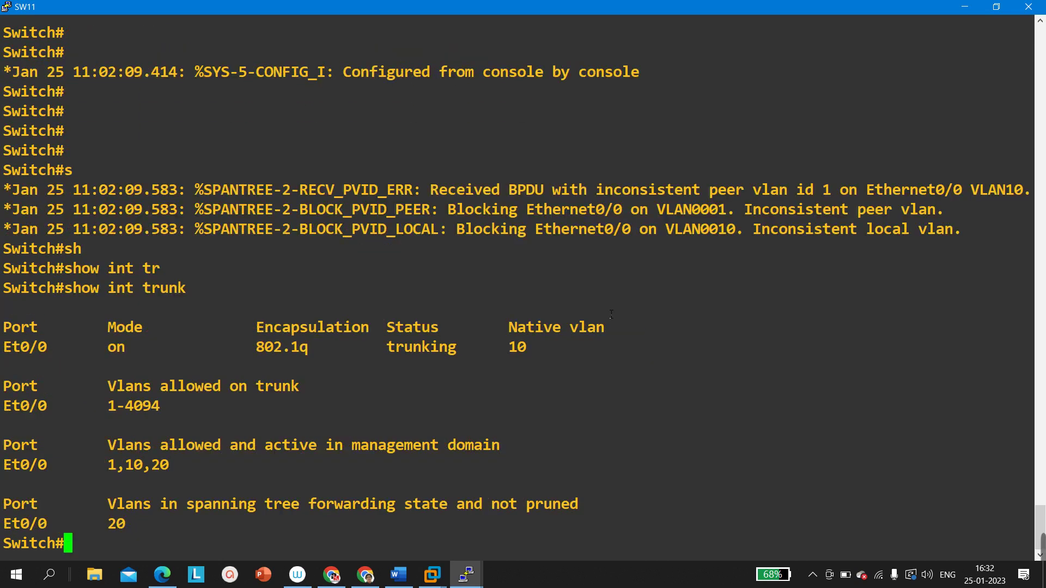
left_click_drag(588, 358, 500, 348)
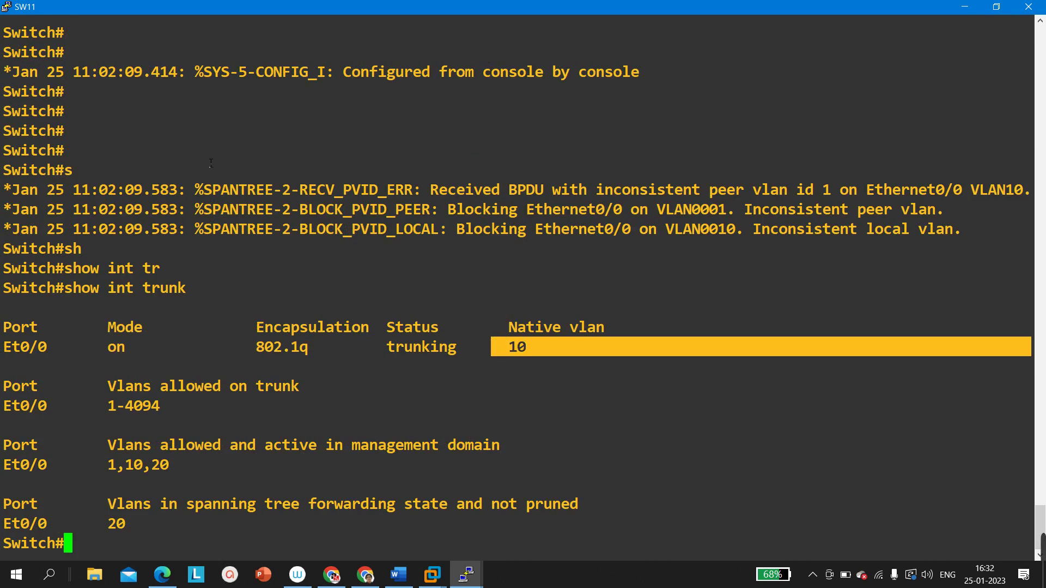
Examine SW11's spanning-tree messages about the inconsistent peer and local VLANs on Ethernet0/0.
left_click_drag(146, 193, 1001, 241)
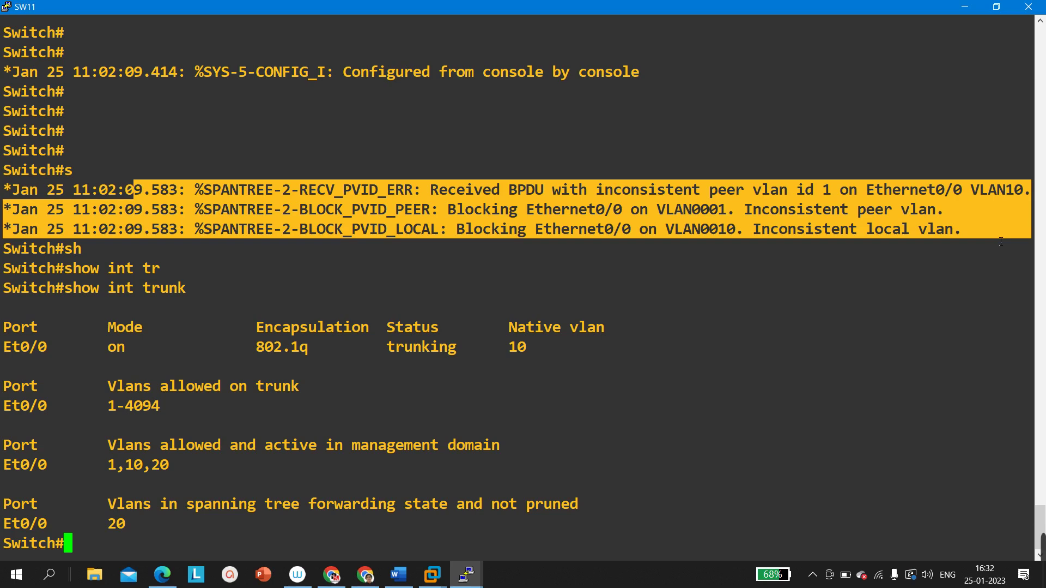
left_click(999, 241)
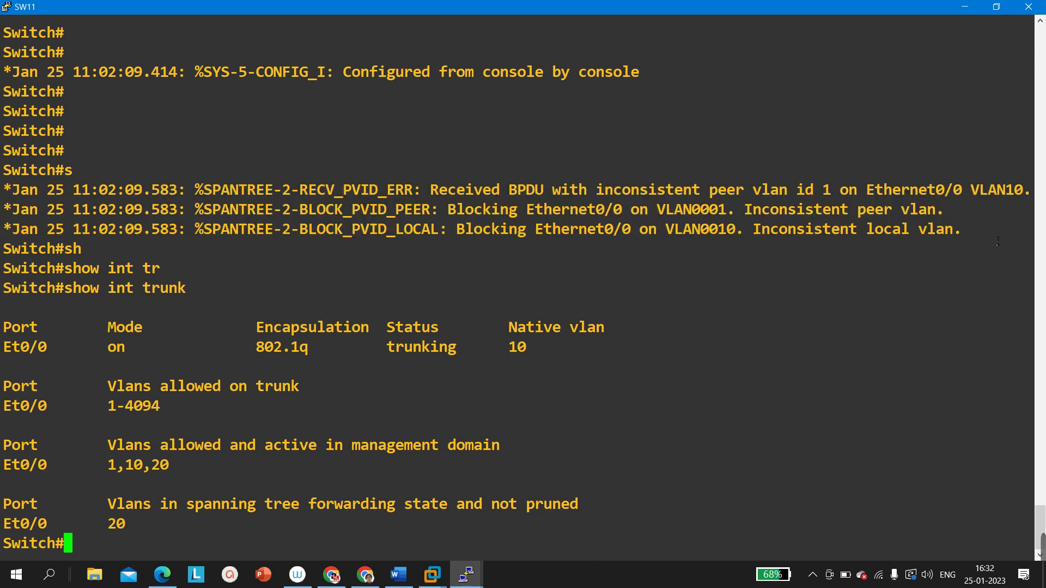
left_click_drag(457, 238, 643, 241)
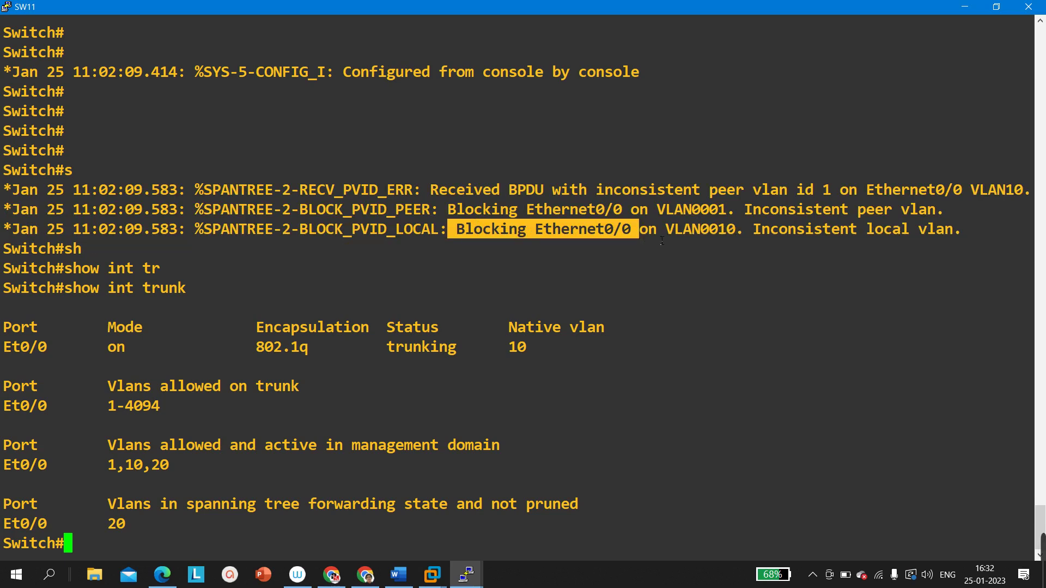
left_click_drag(779, 233, 906, 239)
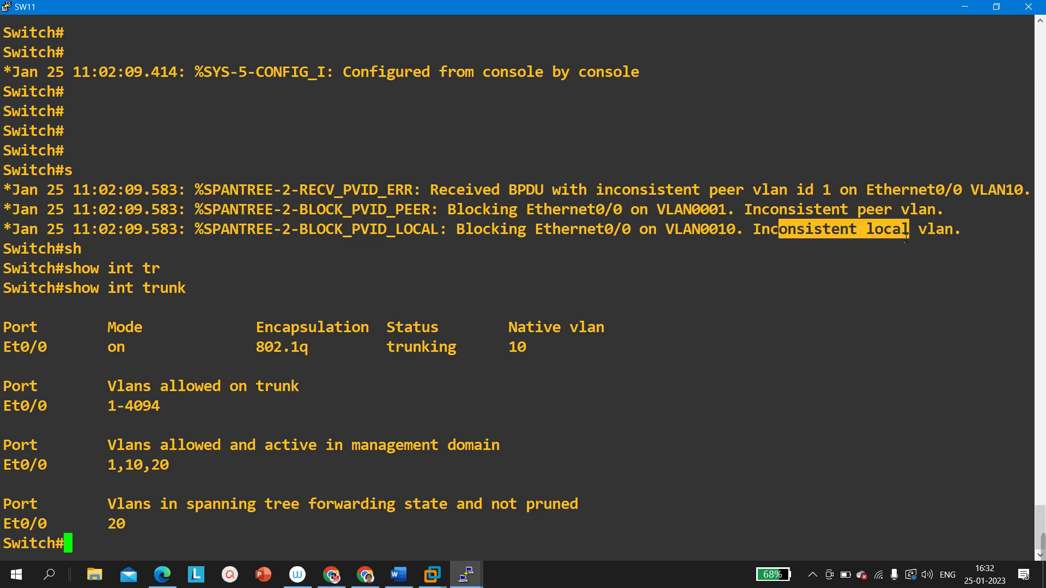
Restore the SW11 console to its smaller size and ping 192.168.10.2 from VPC3.
left_click(997, 7)
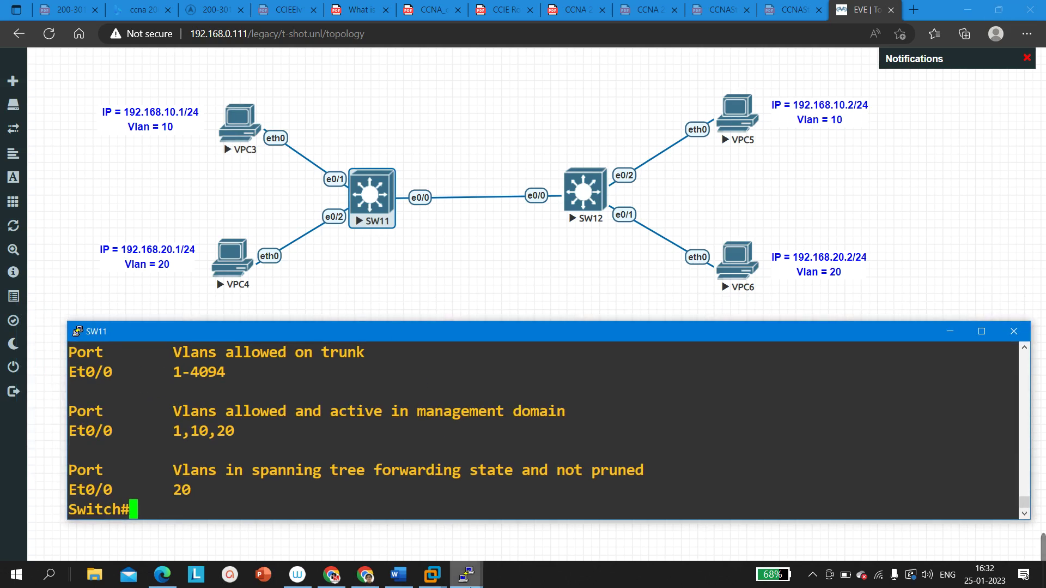
mouse_move(469, 582)
left_click(131, 533)
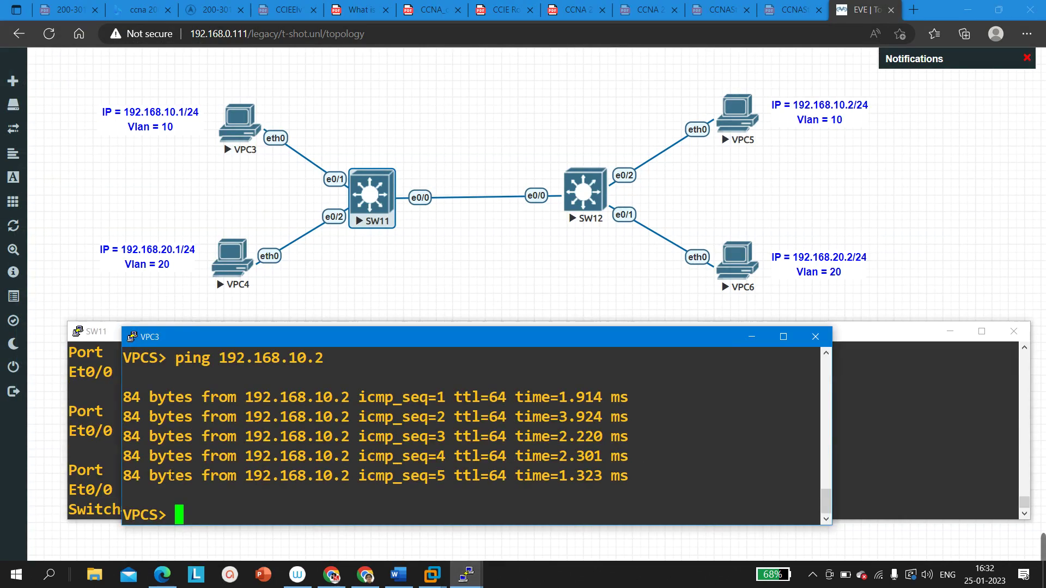
key("Up")
key("Return")
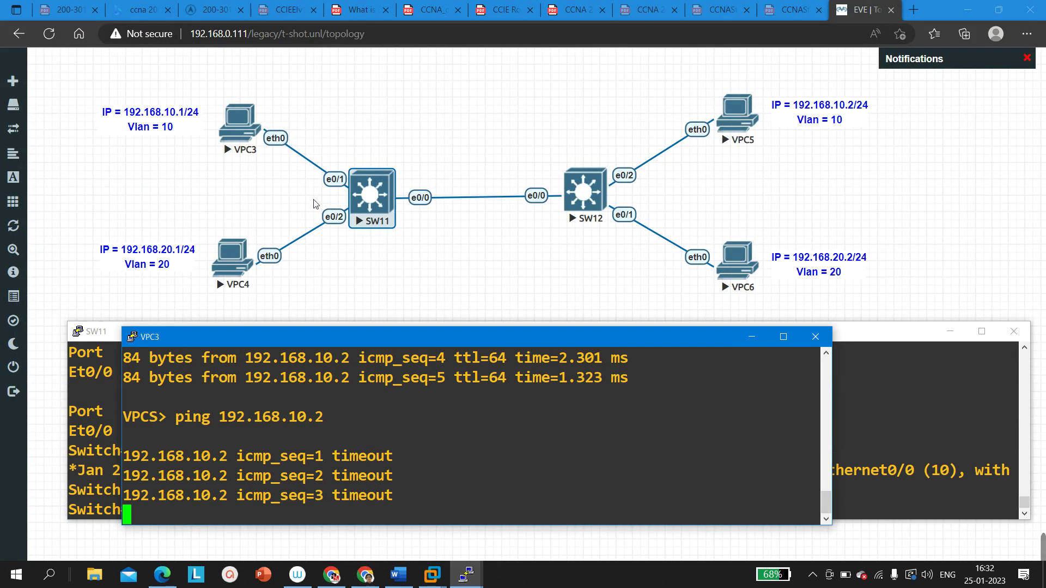
Bring the topology to the front and draw red freehand arrows from SW11 to SW12, at SW12, and from SW12 toward VPC5.
left_click(364, 117)
left_click_drag(362, 115, 416, 233)
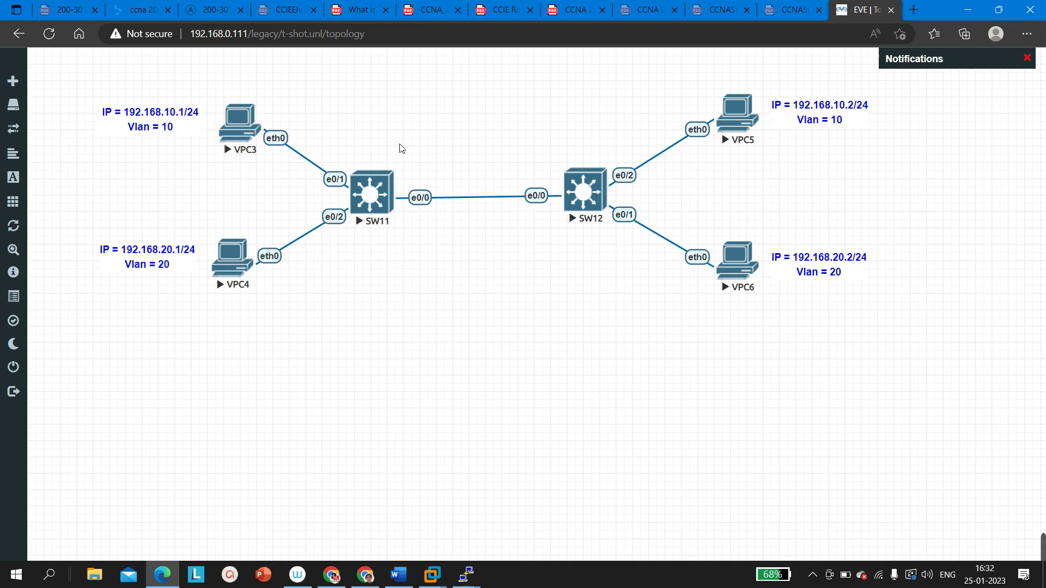
mouse_move(1040, 553)
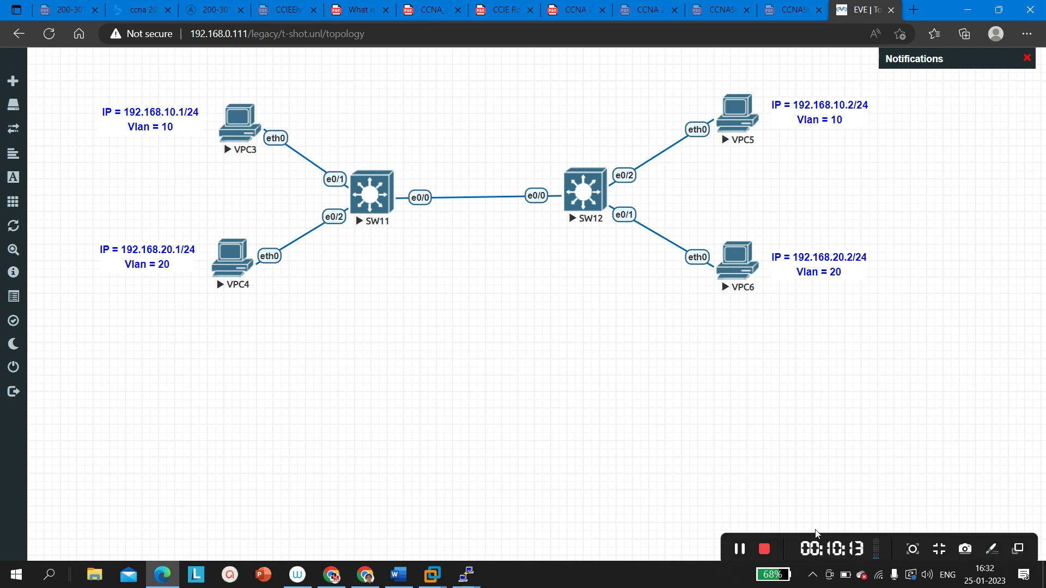
left_click(991, 547)
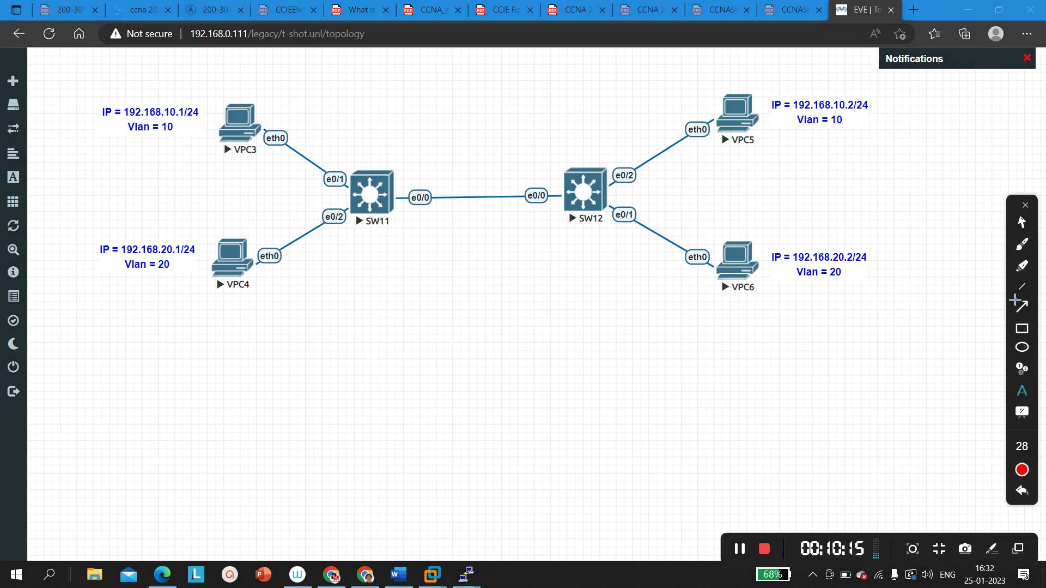
left_click(1023, 247)
mouse_move(369, 142)
left_mouse_down()
mouse_move(366, 151)
mouse_move(398, 136)
left_mouse_up()
key("ctrl+z")
key("ctrl+z")
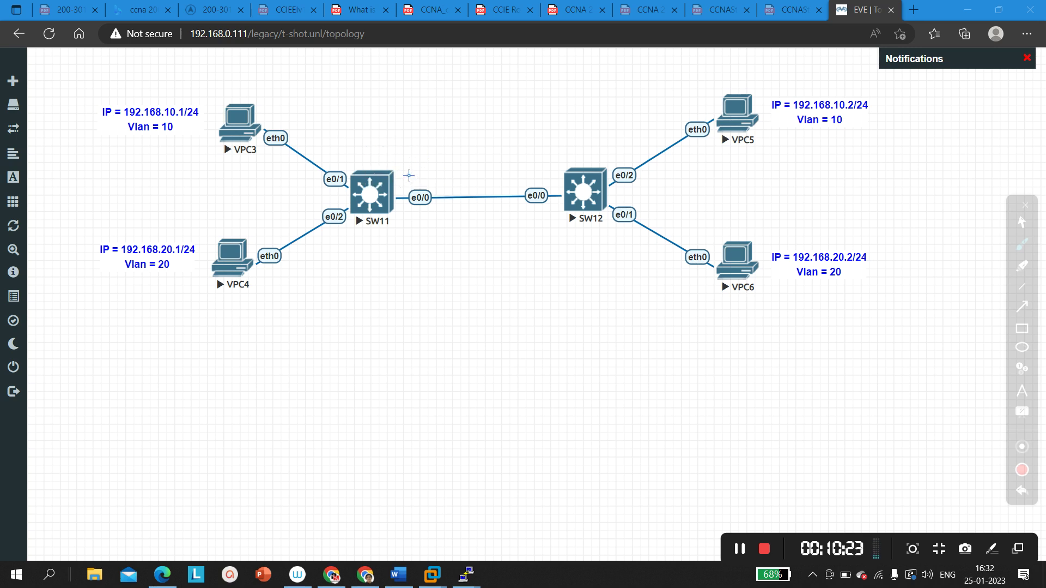
mouse_move(412, 174)
left_mouse_down()
mouse_move(531, 169)
mouse_move(518, 175)
left_mouse_up()
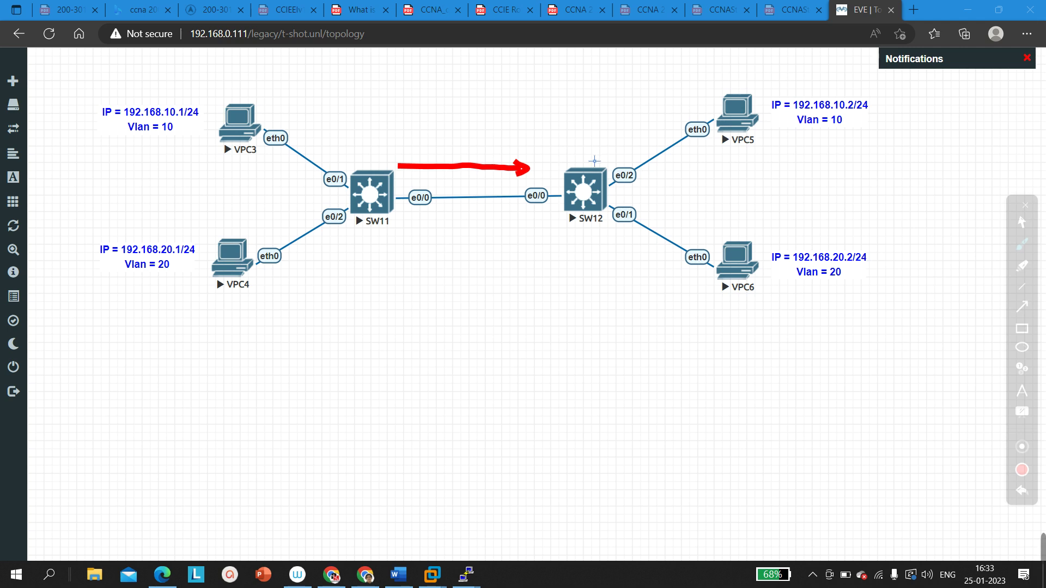
left_click_drag(590, 140, 587, 162)
mouse_move(587, 234)
left_mouse_down()
mouse_move(583, 255)
mouse_move(600, 243)
left_mouse_up()
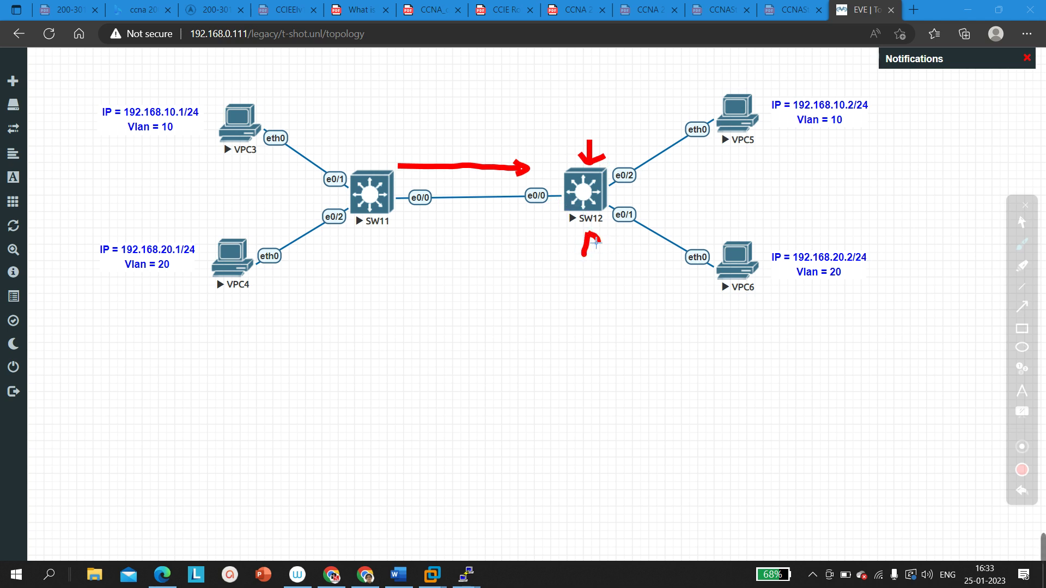
left_click_drag(579, 242, 601, 241)
mouse_move(654, 187)
left_mouse_down()
mouse_move(711, 147)
mouse_move(709, 173)
left_mouse_up()
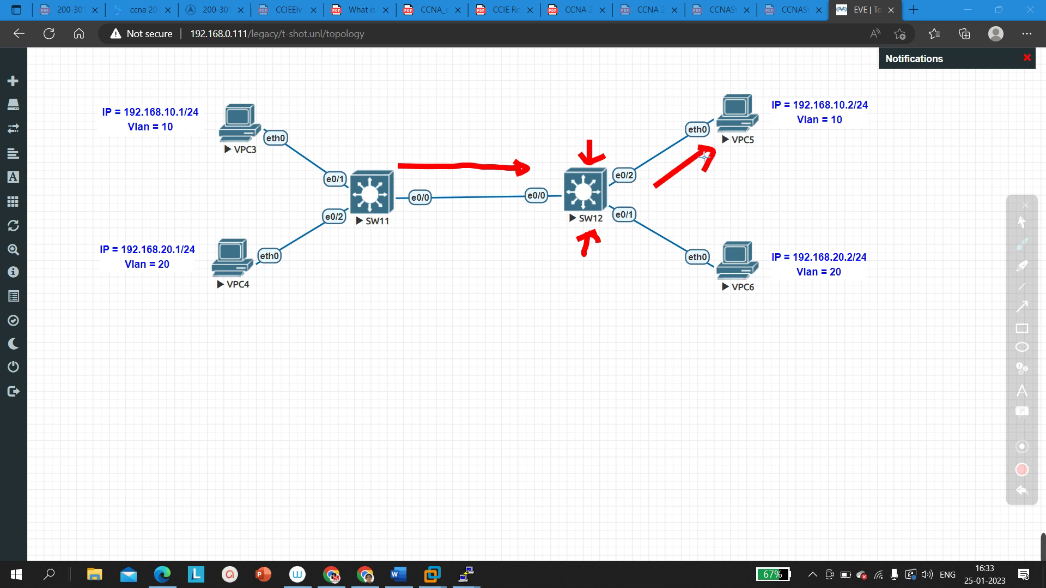
left_click_drag(708, 195, 722, 193)
left_click(1023, 222)
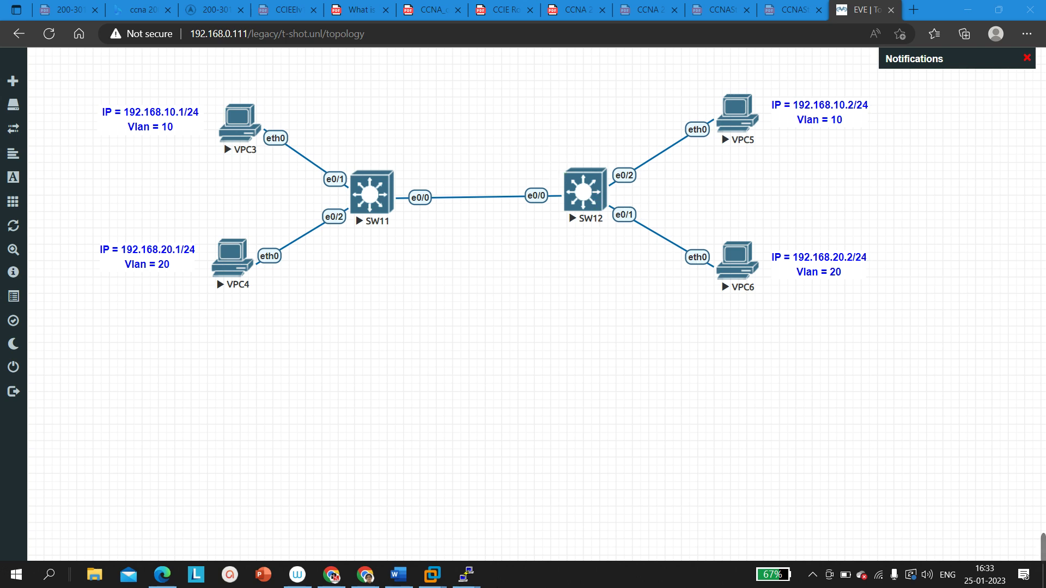
Switch to the SW12 console and finish its paused paged output to get back to the command prompt.
mouse_move(466, 574)
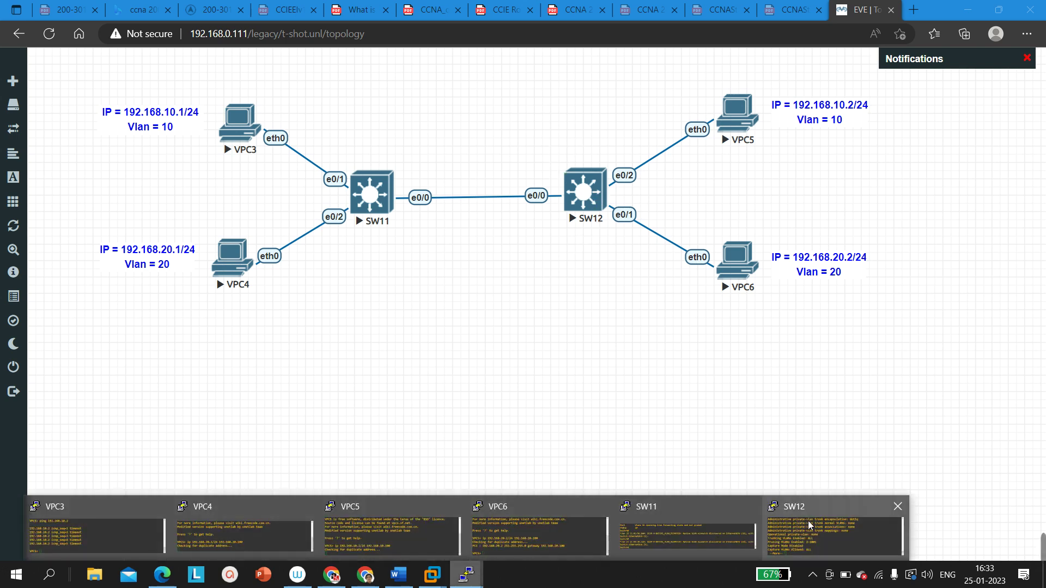
left_click(809, 522)
key("space")
key("Return")
key("Return")
key("Return")
key("Return")
key("Return")
key("Return")
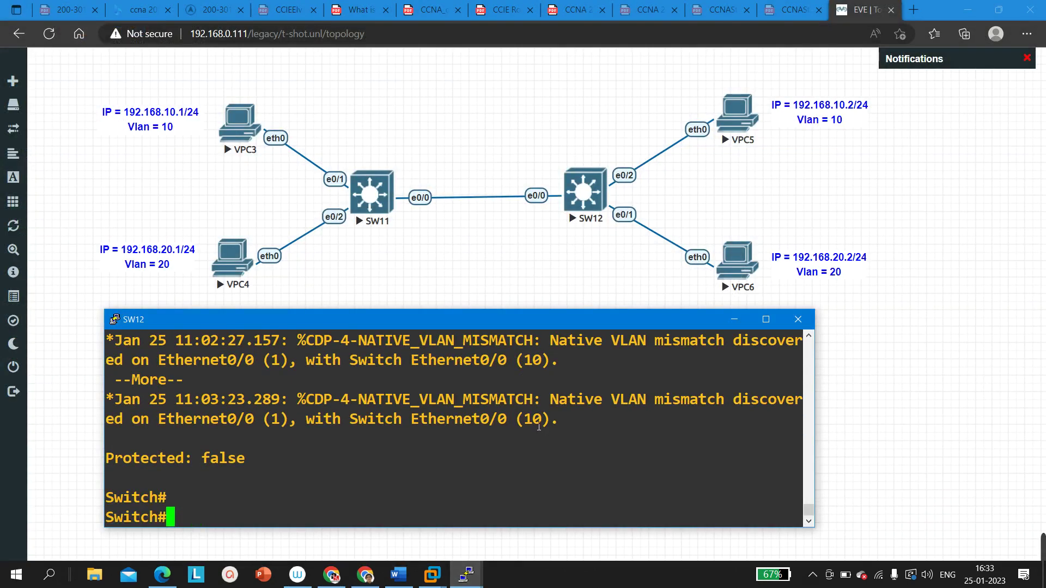
Enter global configuration mode on SW12 and open interface e0/0 for configuration.
type("conf")
key("Tab")
key("Return")
key("Return")
key("Return")
type("int e0/0")
key("Return")
Set the trunk native VLAN of SW12's e0/0 to 10.
type("sw")
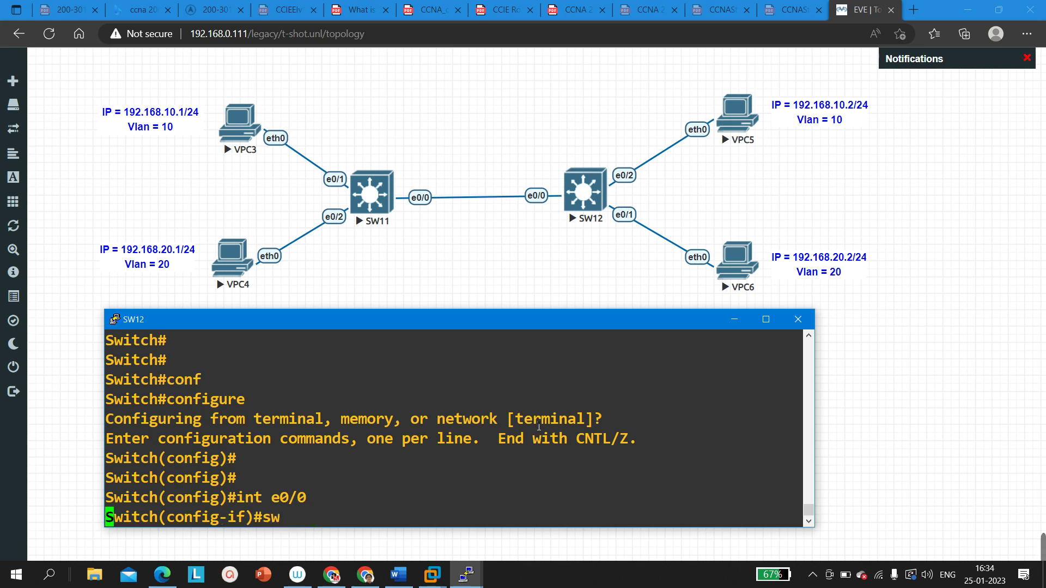
key("Tab")
type("tr")
key("Tab")
type("n")
key("Tab")
type("v")
key("Tab")
type("10")
key("Return")
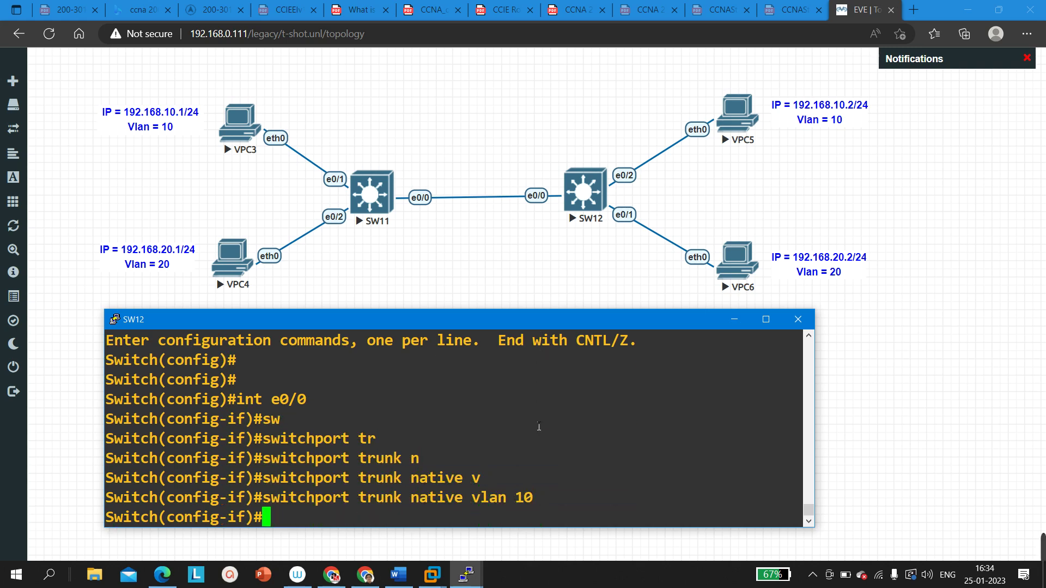
Switch to the VPC3 console and ping 192.168.10.2 three times to test VLAN 10 connectivity.
left_click(466, 574)
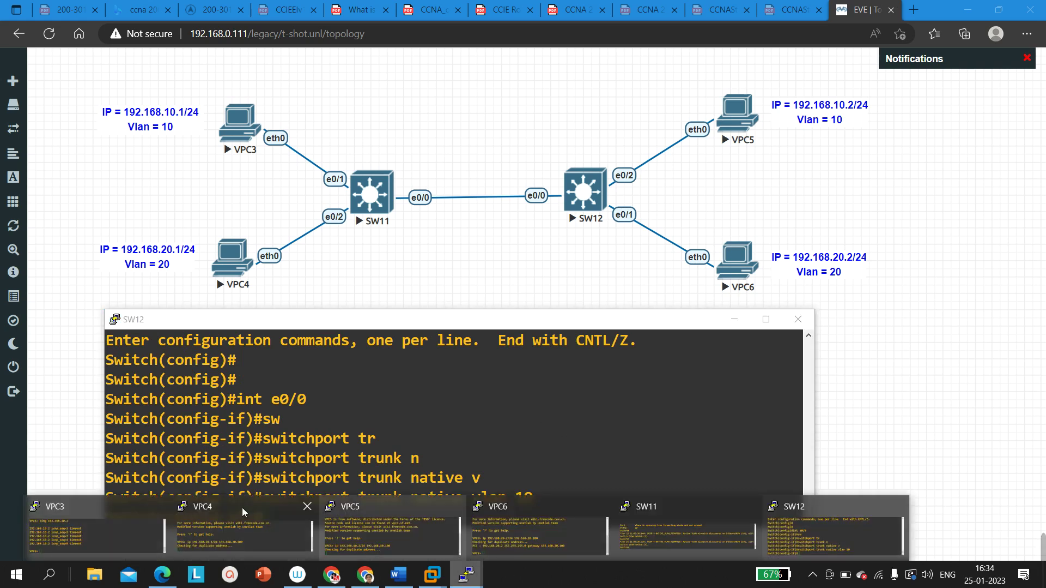
left_click(78, 538)
key("Up")
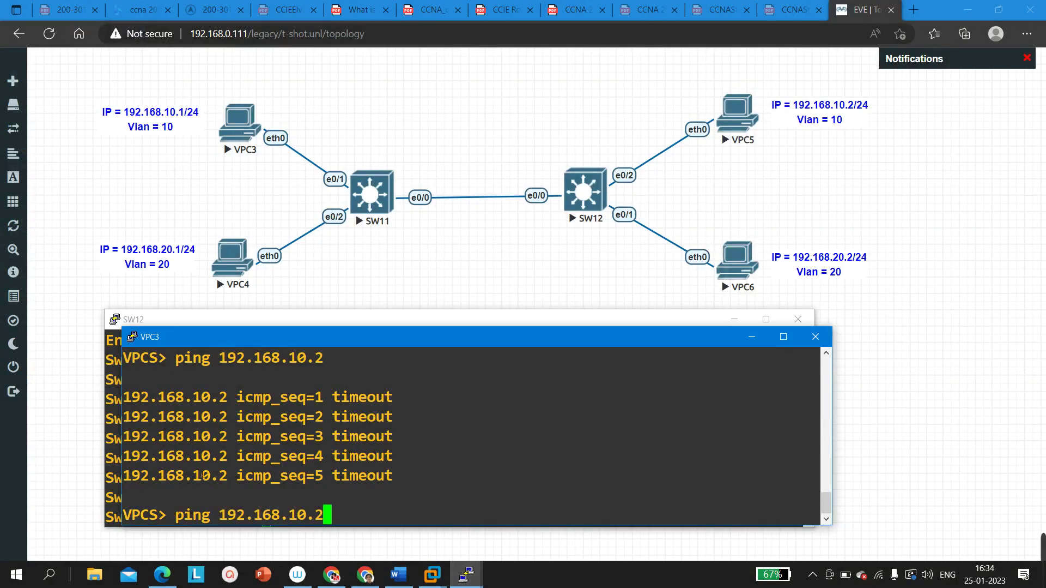
key("Return")
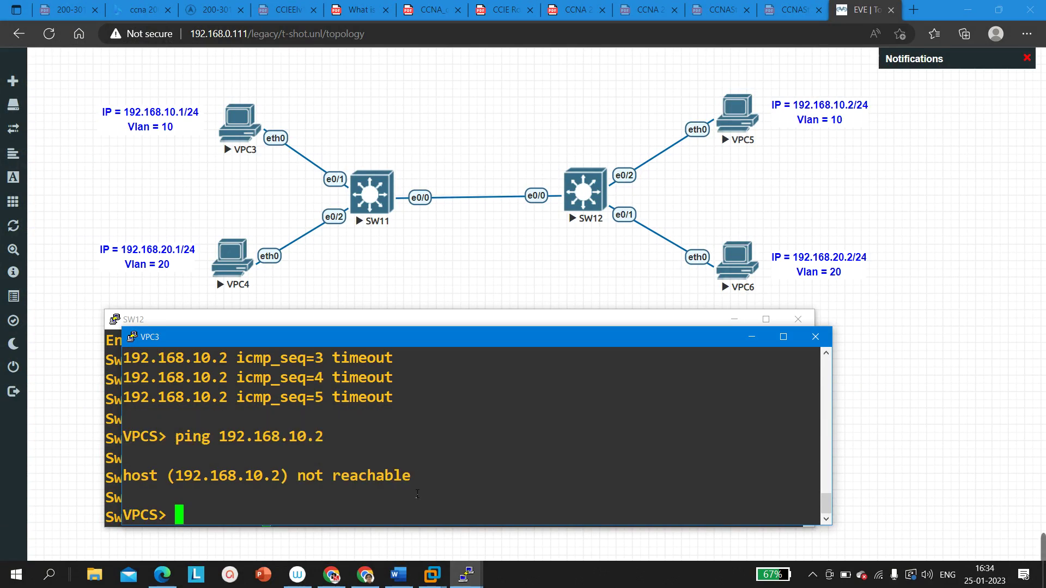
key("Up")
key("Return")
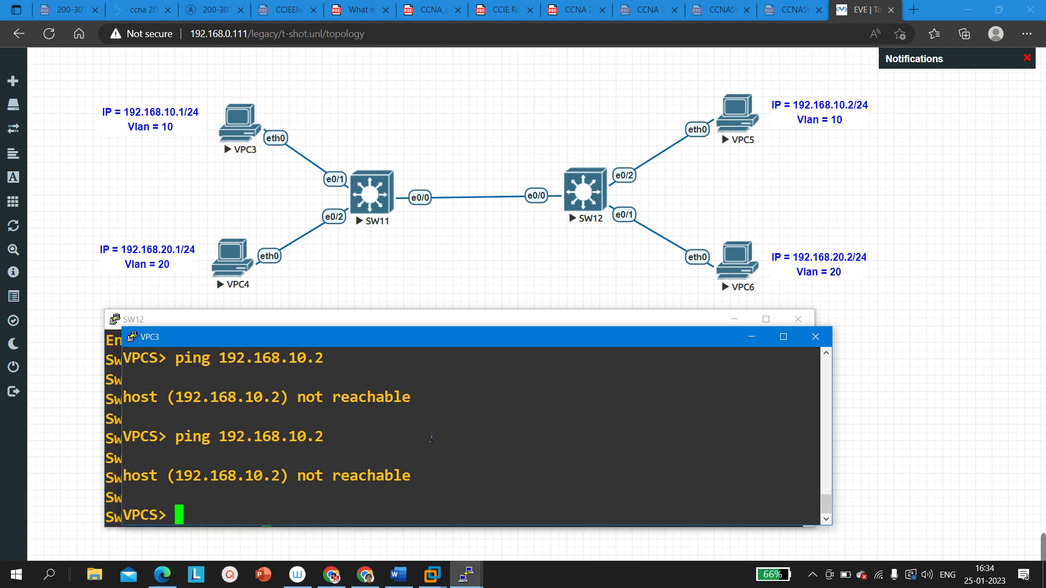
key("Return")
key("Return")
key("Up")
key("Return")
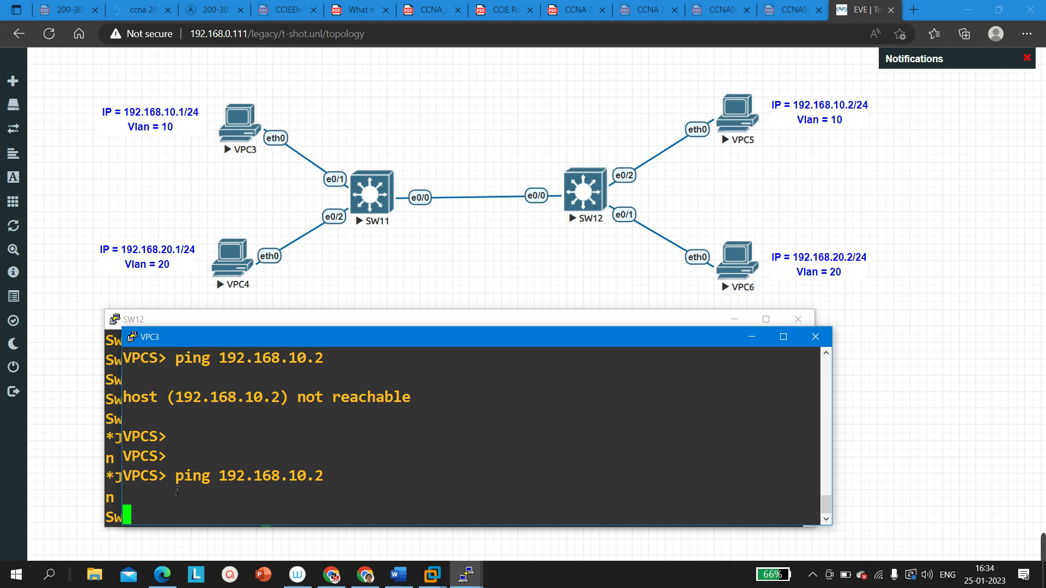
Check the latest spanning-tree messages for Ethernet0/0 on the SW11 console.
left_click(466, 573)
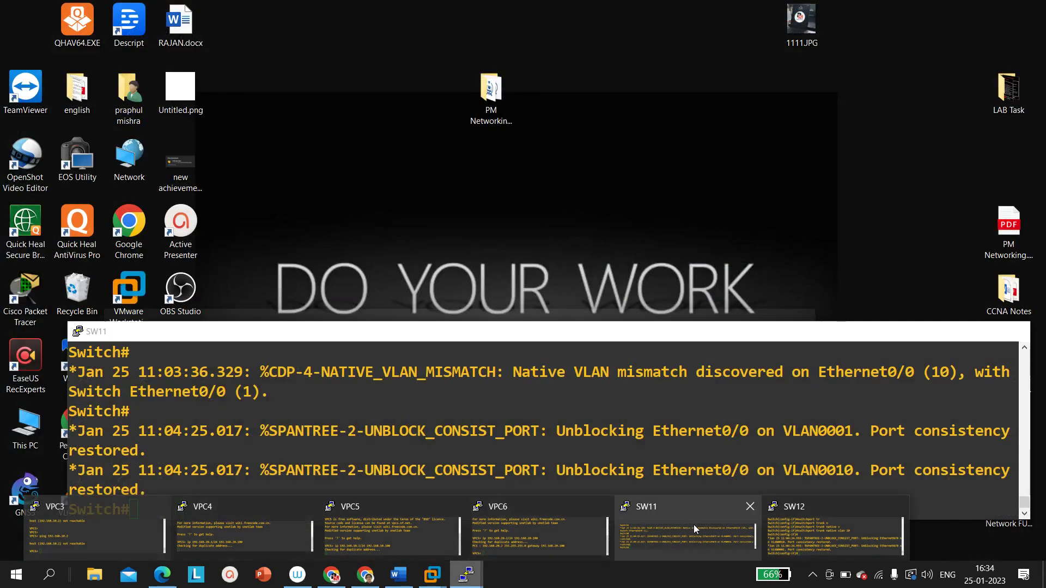
left_click(681, 533)
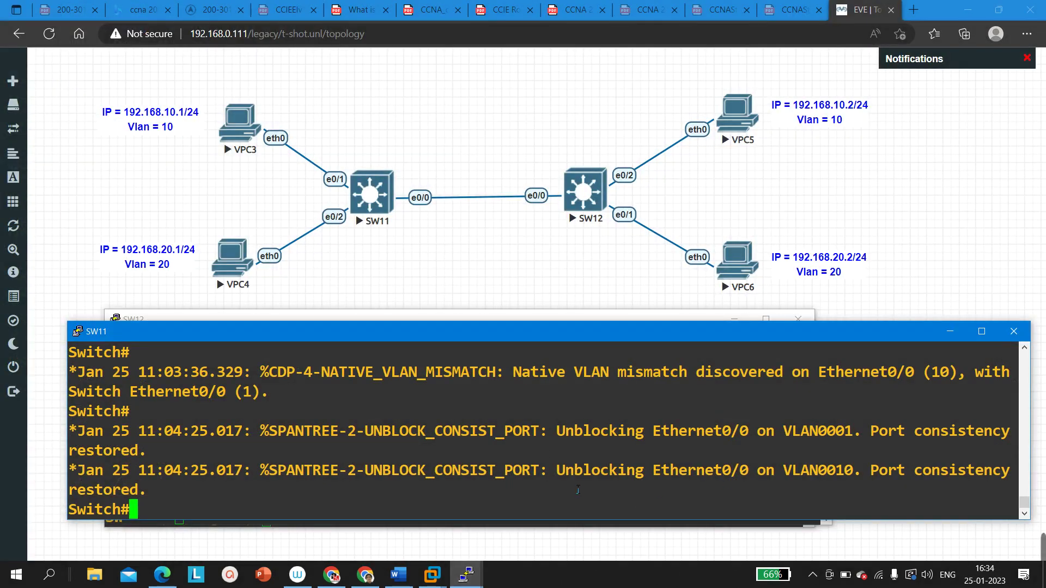
left_click_drag(544, 478, 745, 478)
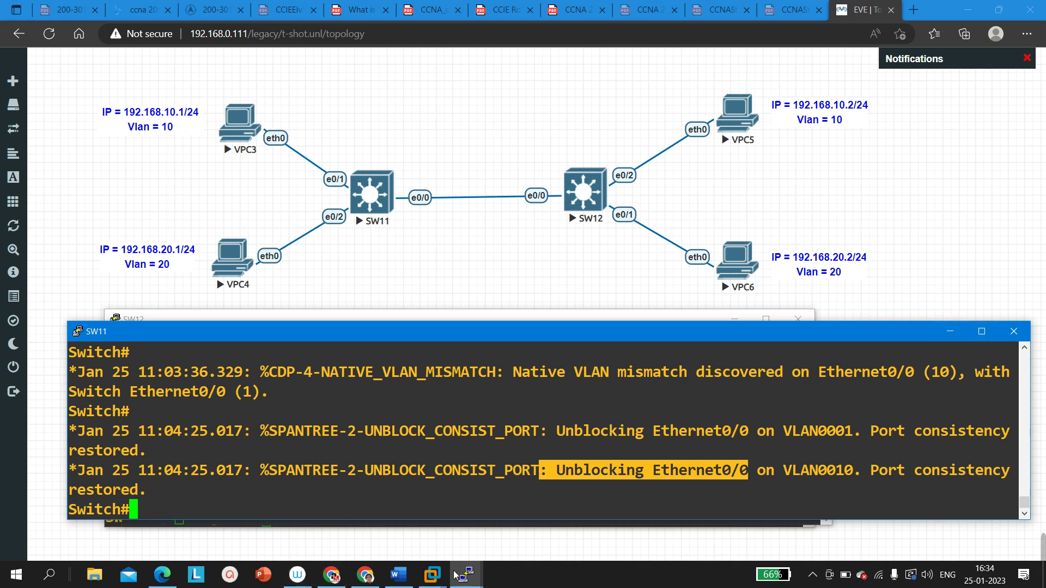
Return to VPC3 and repeat the ping to 192.168.10.2 twice.
mouse_move(458, 572)
left_click(85, 531)
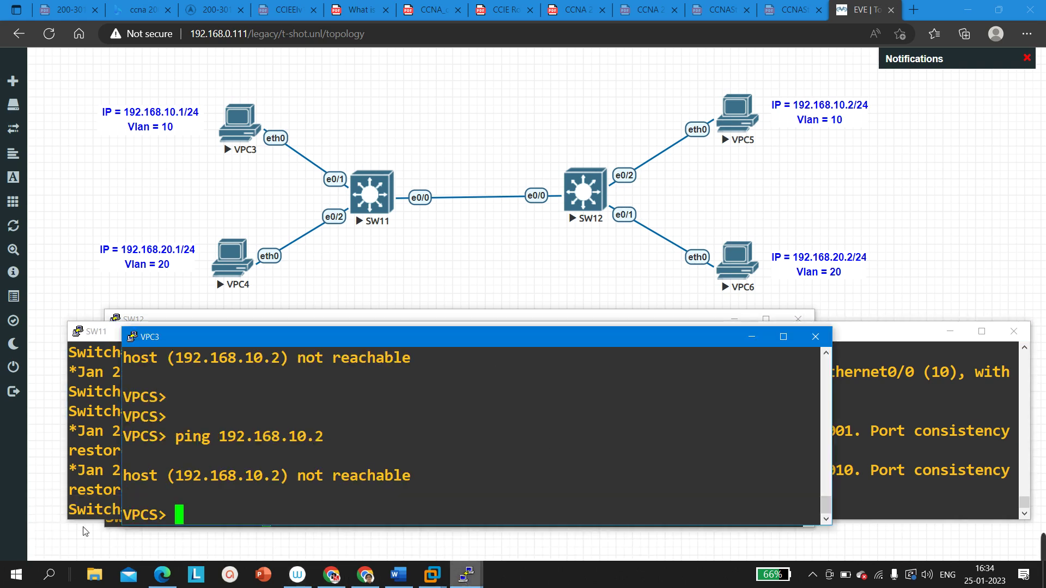
key("Up")
key("Return")
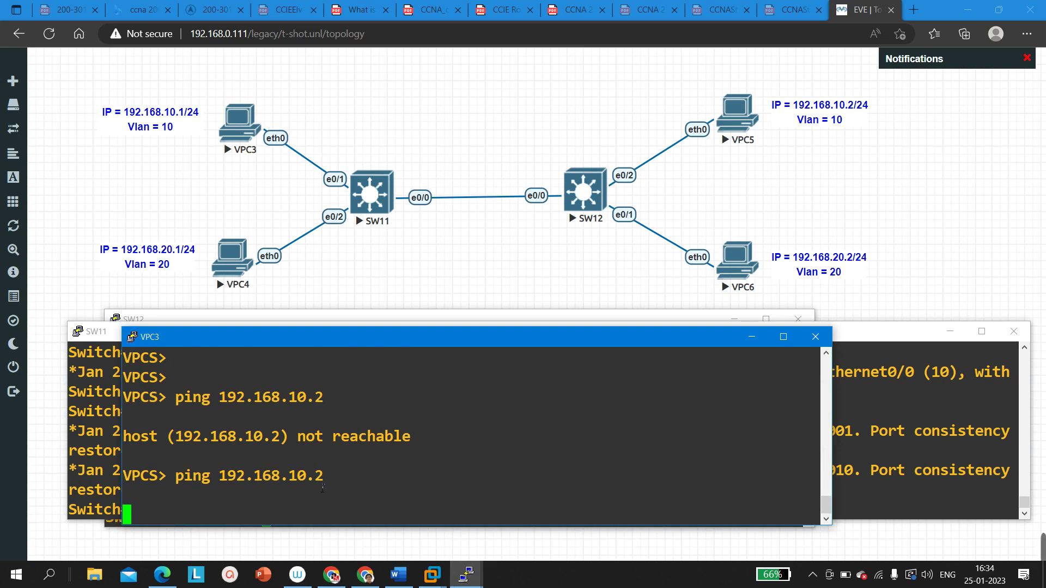
key("Up")
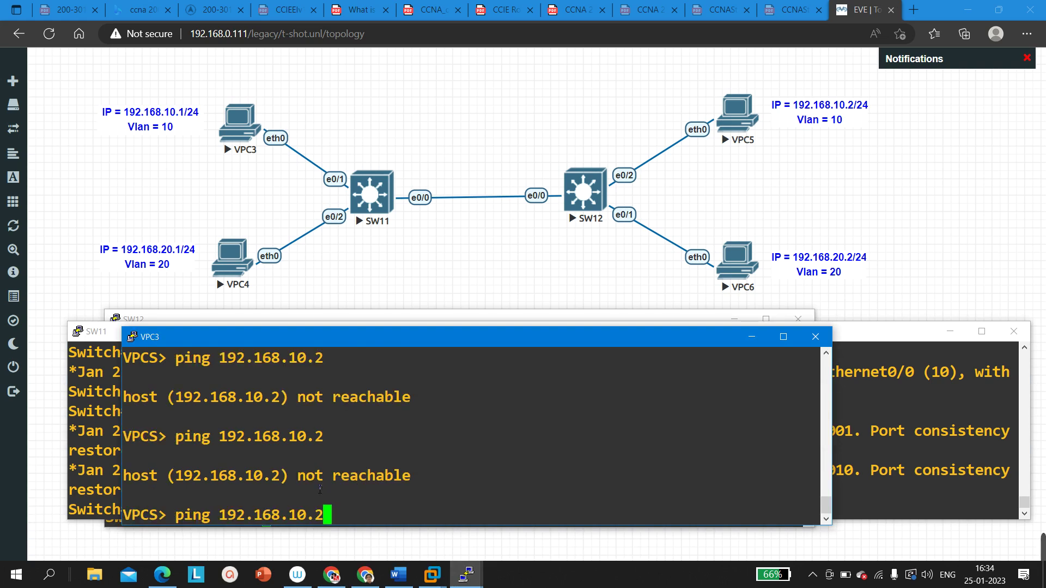
key("Return")
Enlarge the SW11 console to full screen and display the brief IP interface status with show ip int br.
left_click(911, 444)
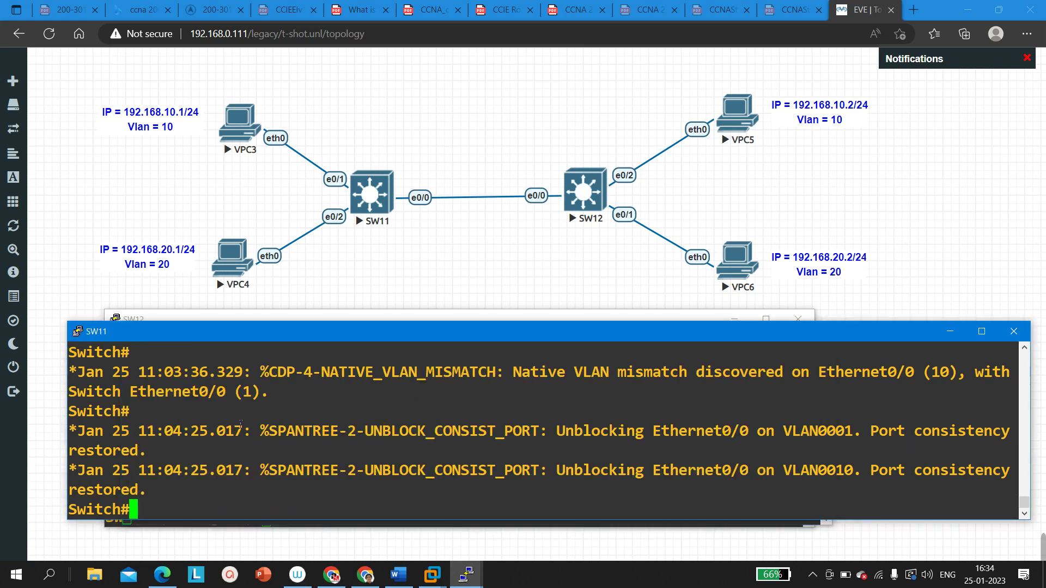
left_click(982, 331)
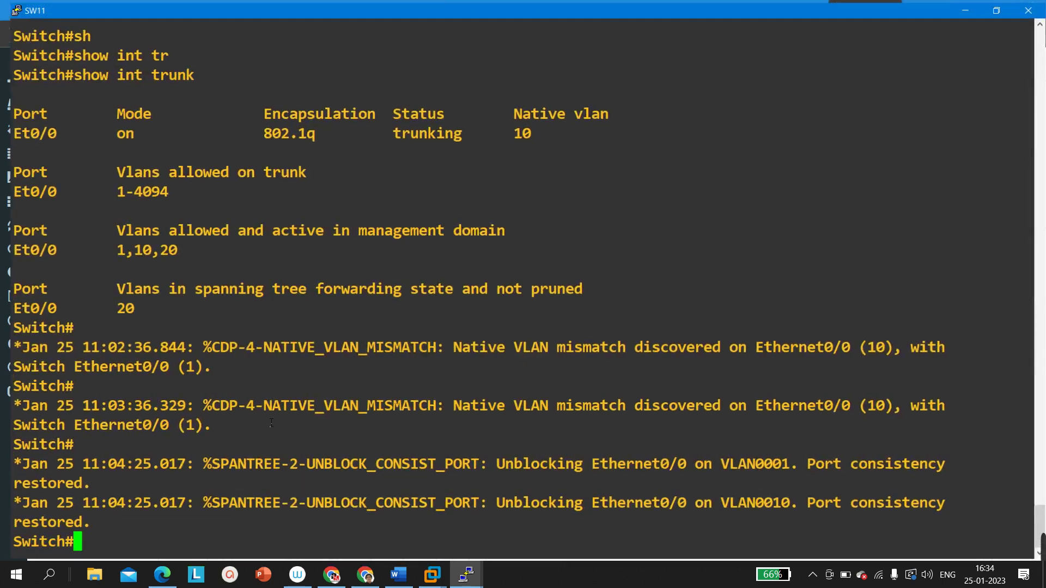
key("Return")
key("Return")
key("Return")
key("Return")
type("sgh")
key("Tab")
key("BackSpace")
key("BackSpace")
type("sh")
key("Tab")
type("ip int br")
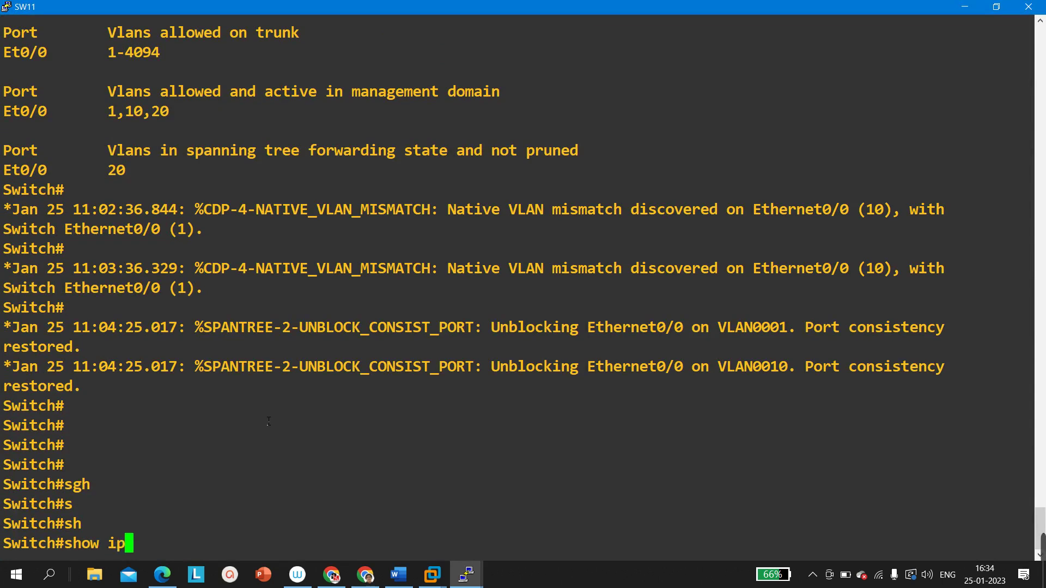
key("Return")
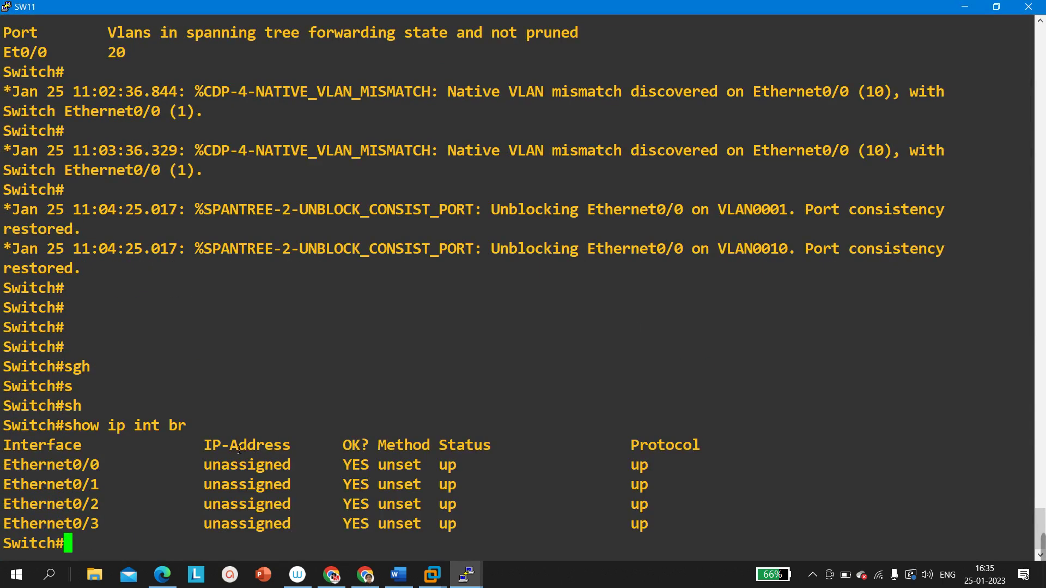
Highlight the Ethernet0/0 row in SW11's interface list to check its status, and add a few blank prompt lines.
left_click_drag(73, 464, 573, 468)
key("Return")
key("Return")
key("Return")
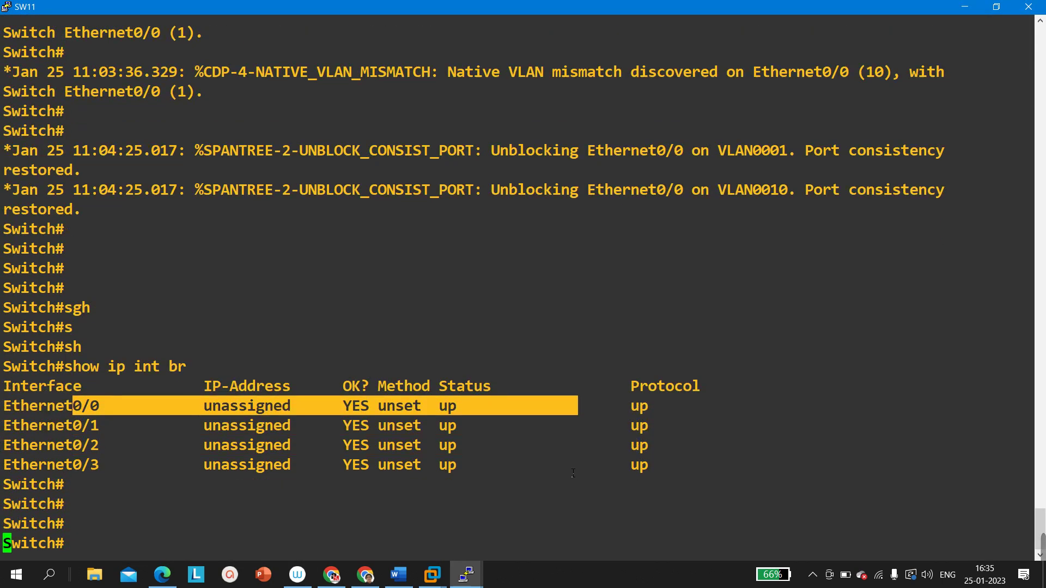
Display the port status table on SW11 with show interfaces status.
type("sh")
key("Tab")
type("int")
key("Tab")
type("st")
key("Tab")
type("atu")
key("Tab")
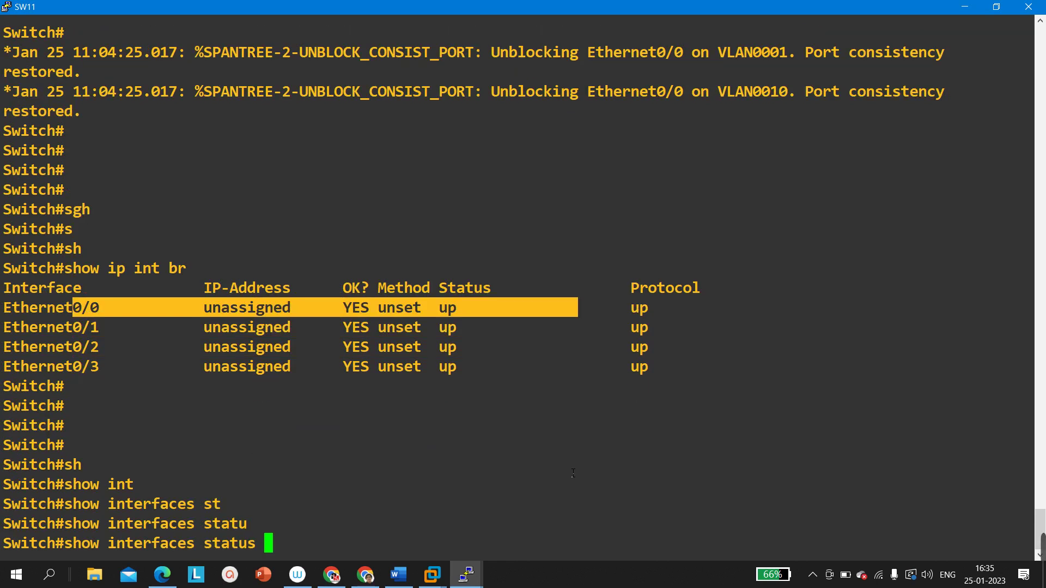
key("Return")
key("Return")
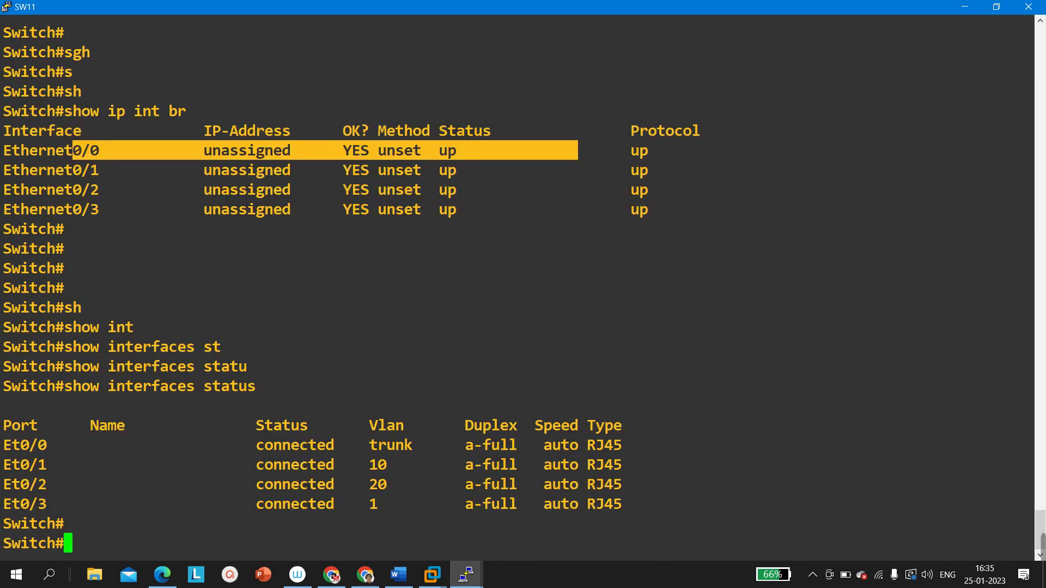
Highlight the Vlan column entries for Et0/0, Et0/1 and Et0/3 in SW11's port status table.
left_click_drag(367, 448, 428, 447)
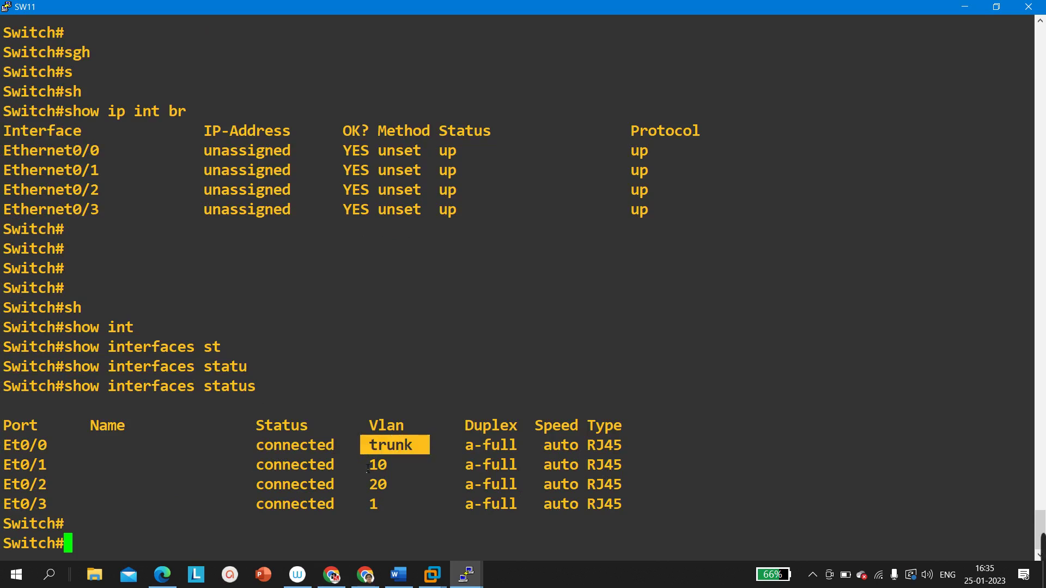
left_click_drag(367, 467, 419, 467)
left_click_drag(352, 504, 407, 501)
Run show interfaces trunk on SW11 and highlight Et0/0's trunking status.
type("sh")
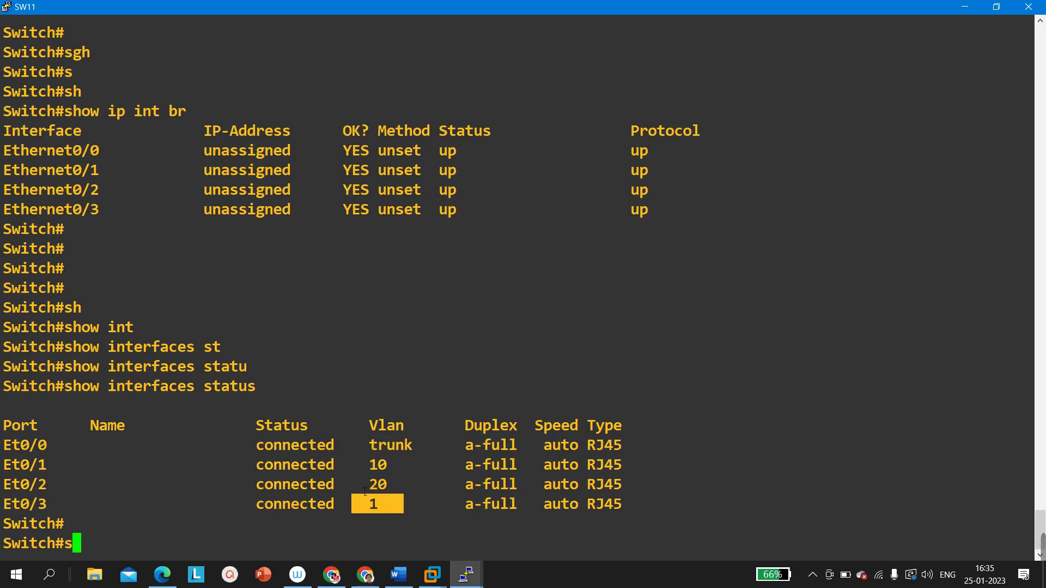
key("Tab")
type("int")
key("Tab")
type("tr")
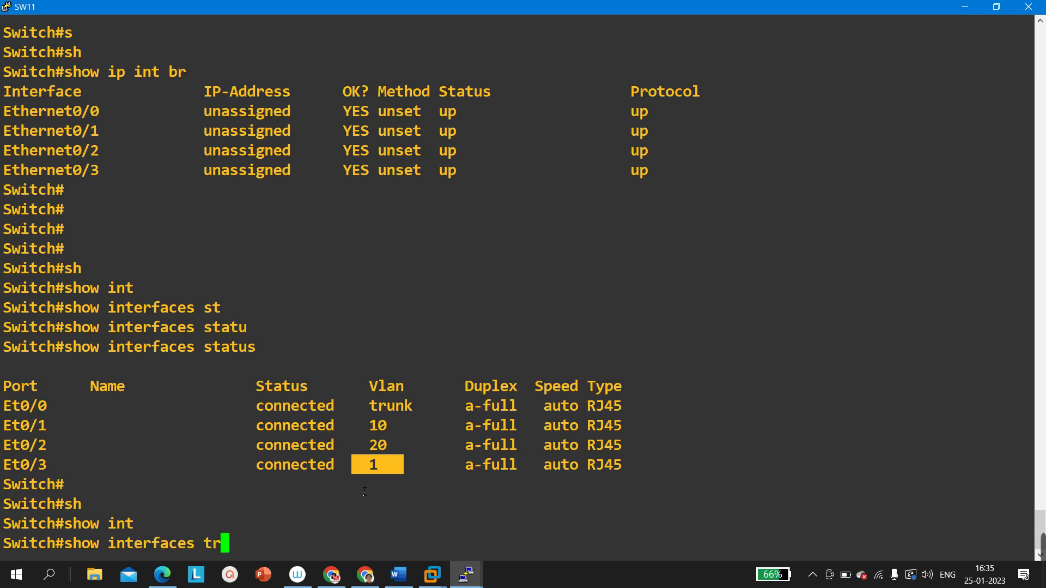
key("Tab")
key("Return")
key("Return")
key("Return")
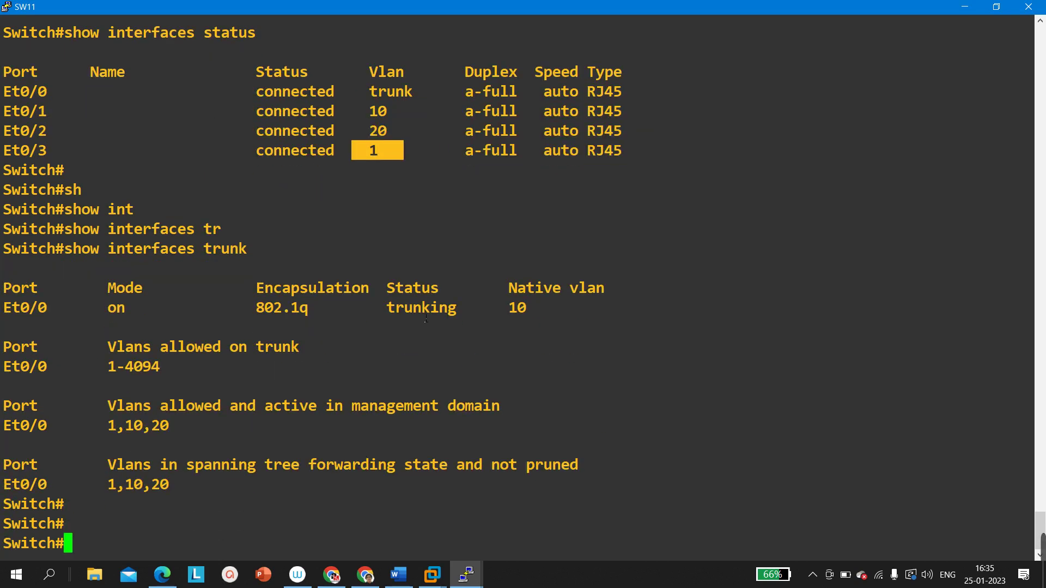
double_click(401, 312)
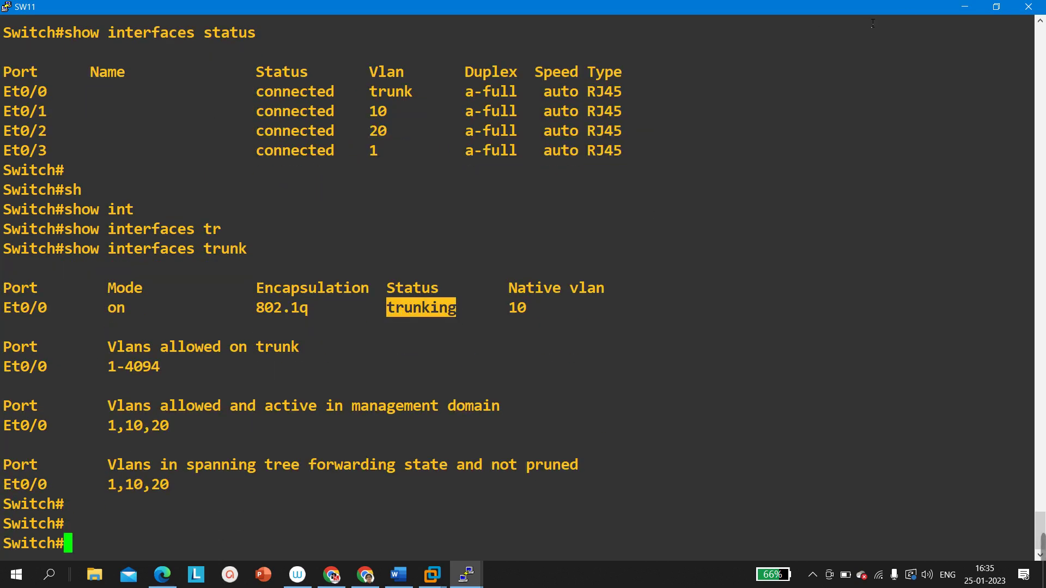
Restore the SW11 console to its smaller size, switch to the SW12 console, and leave interface configuration mode for the privileged prompt.
left_click(997, 6)
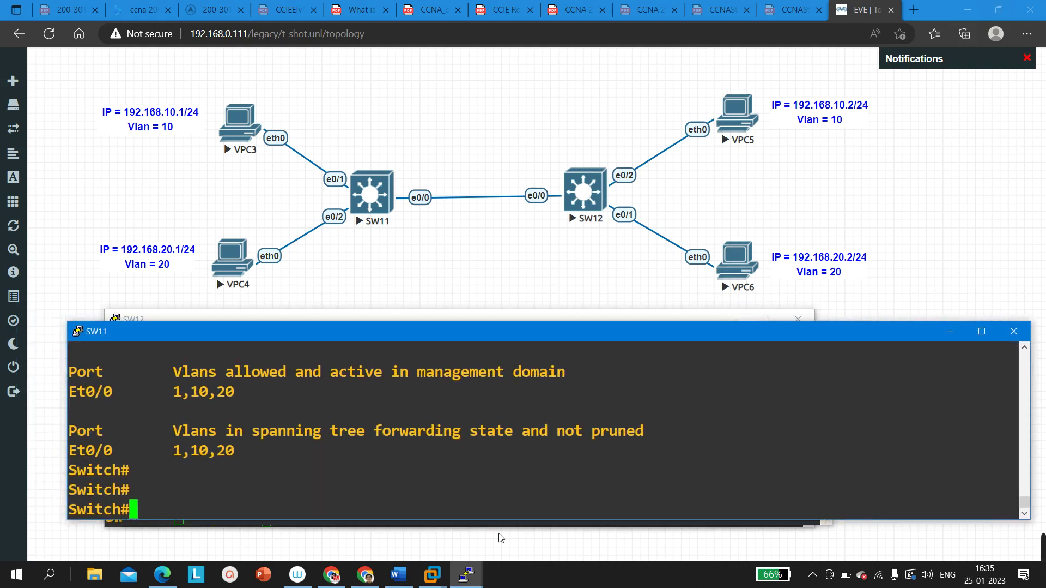
mouse_move(468, 572)
left_click(818, 537)
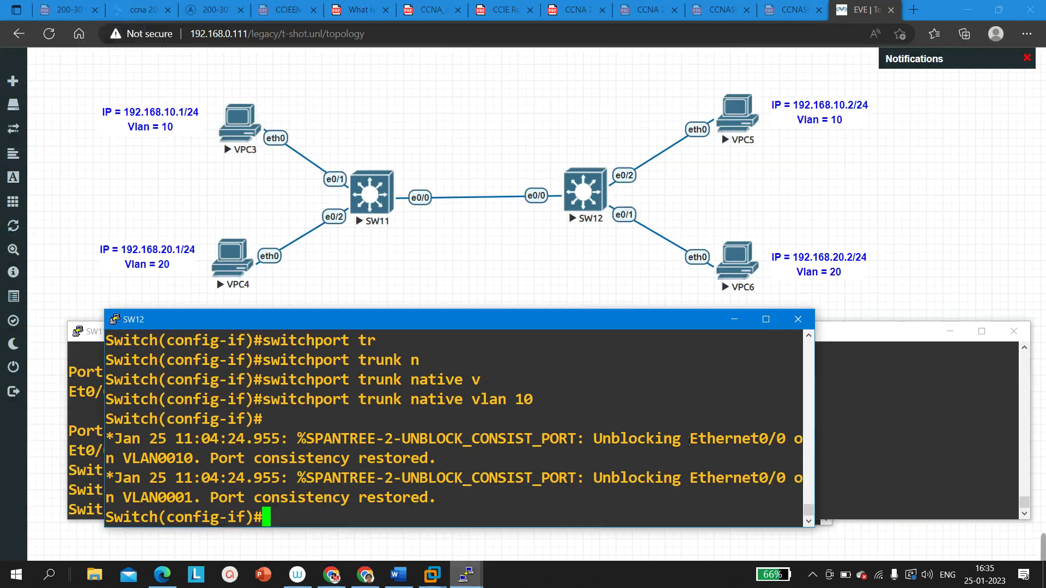
key("Return")
key("Return")
key("Return")
key("ctrl+z")
key("Return")
key("Return")
key("Return")
key("Return")
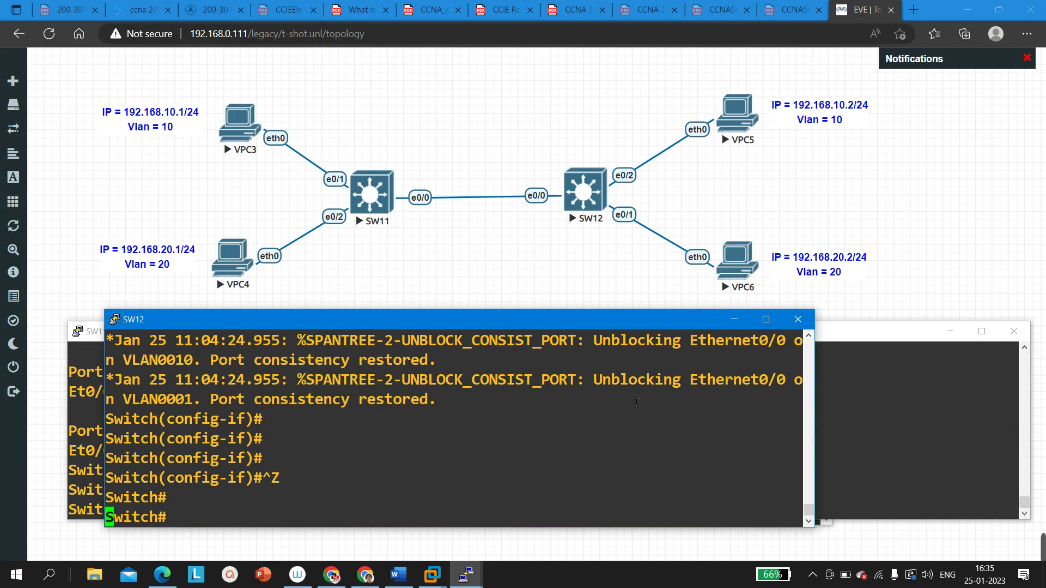
Run show int status on SW12 and highlight part of the Et0/0 row.
type("sh")
key("Tab")
type("int st")
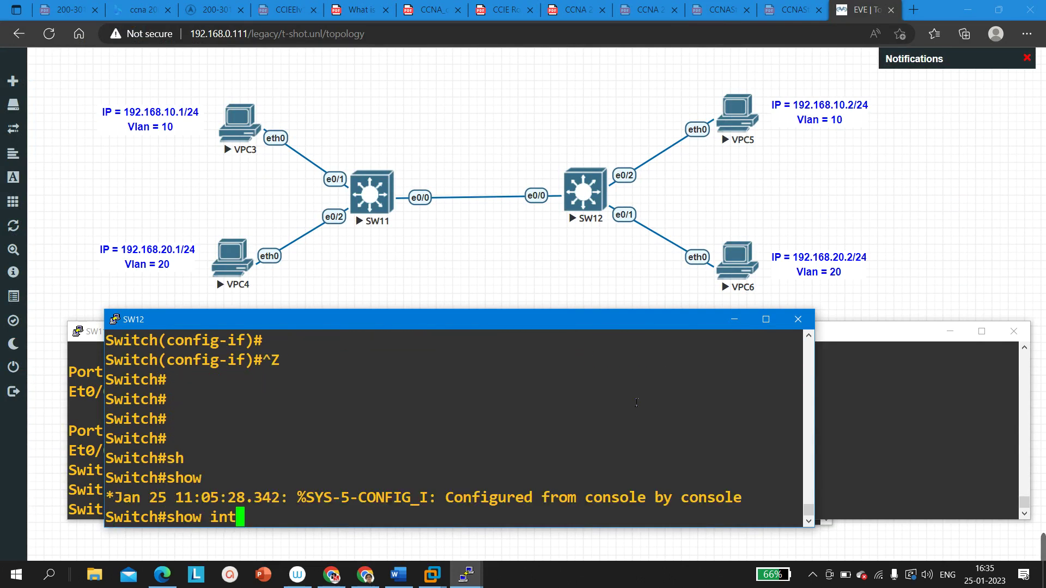
key("Tab")
type("atu")
key("Tab")
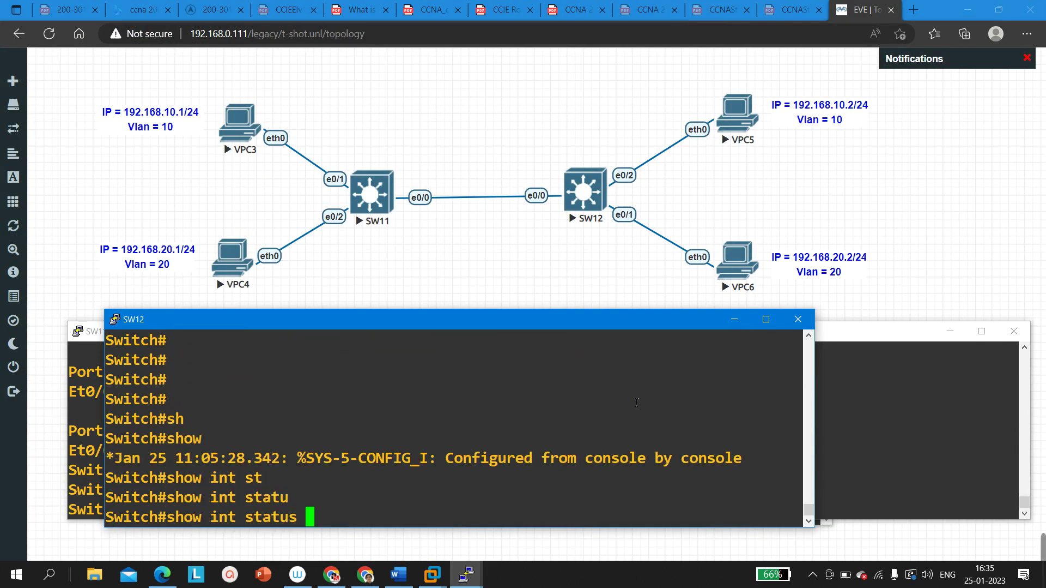
key("Return")
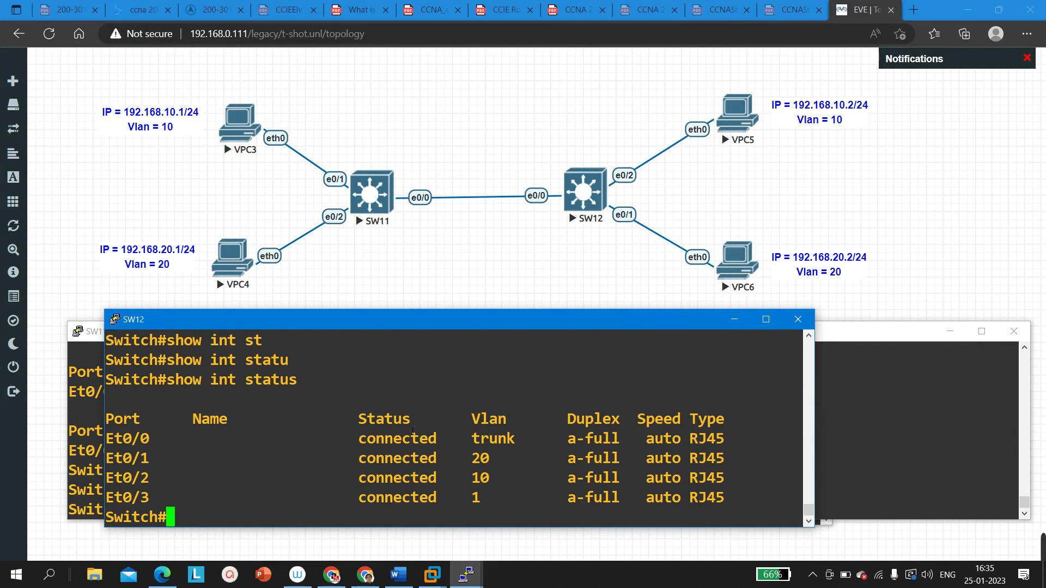
key("Return")
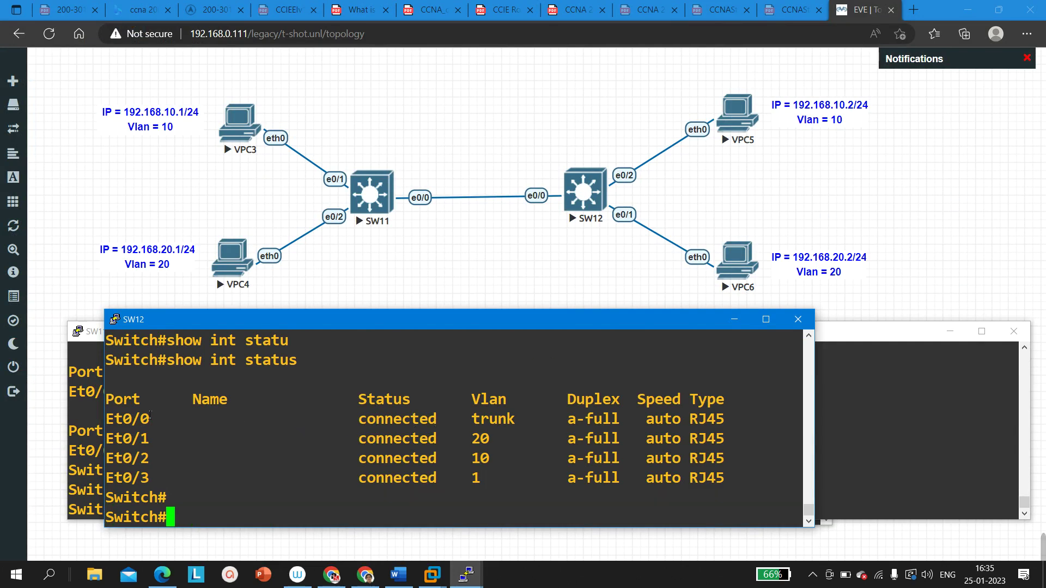
left_click_drag(150, 415, 343, 418)
Run show interfaces trunk on SW12 and highlight the native VLAN value for Et0/0.
type("sh")
key("Tab")
type("int")
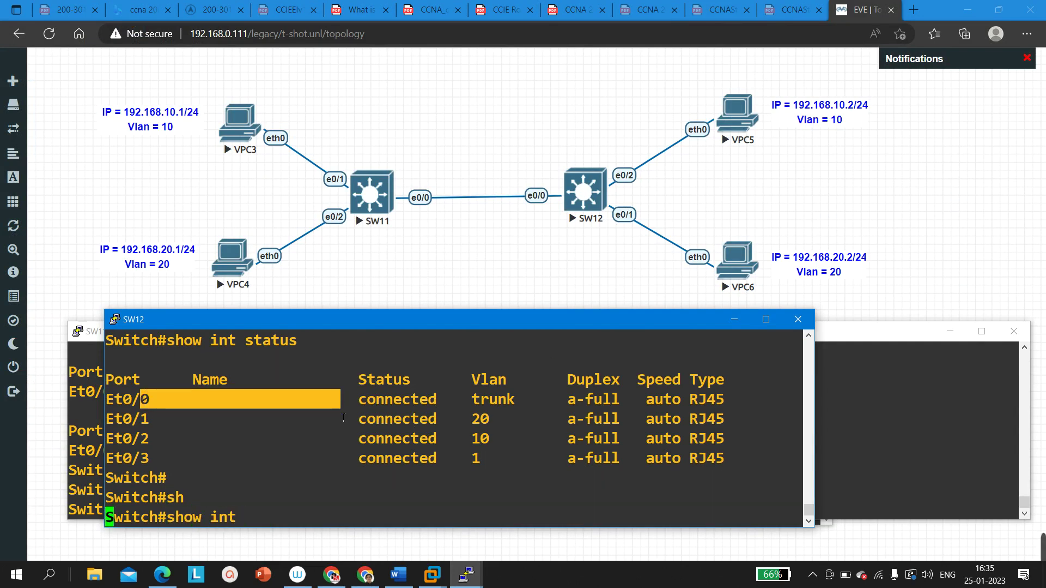
key("Tab")
type("tr")
key("Tab")
key("Return")
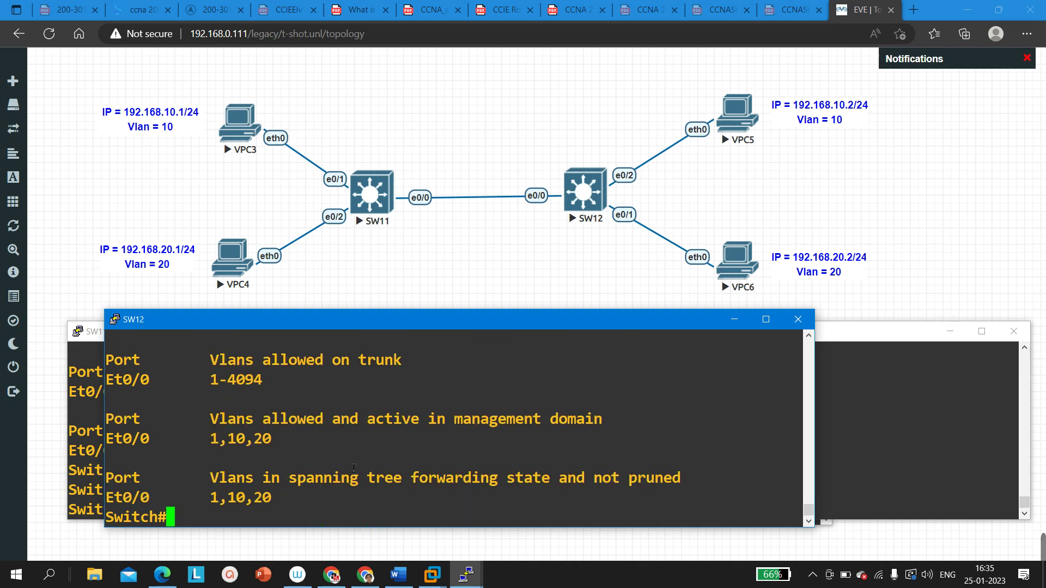
scroll(353, 467, "up", 3)
left_click_drag(681, 519, 559, 520)
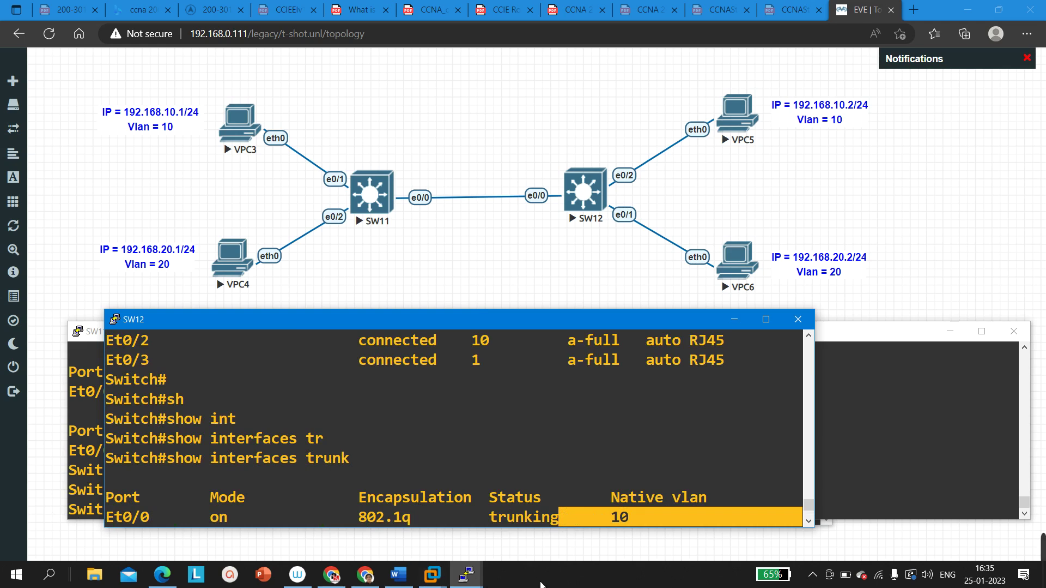
Switch to the VPC3 console and repeat the ping to 192.168.10.2.
left_click(467, 573)
left_click(86, 529)
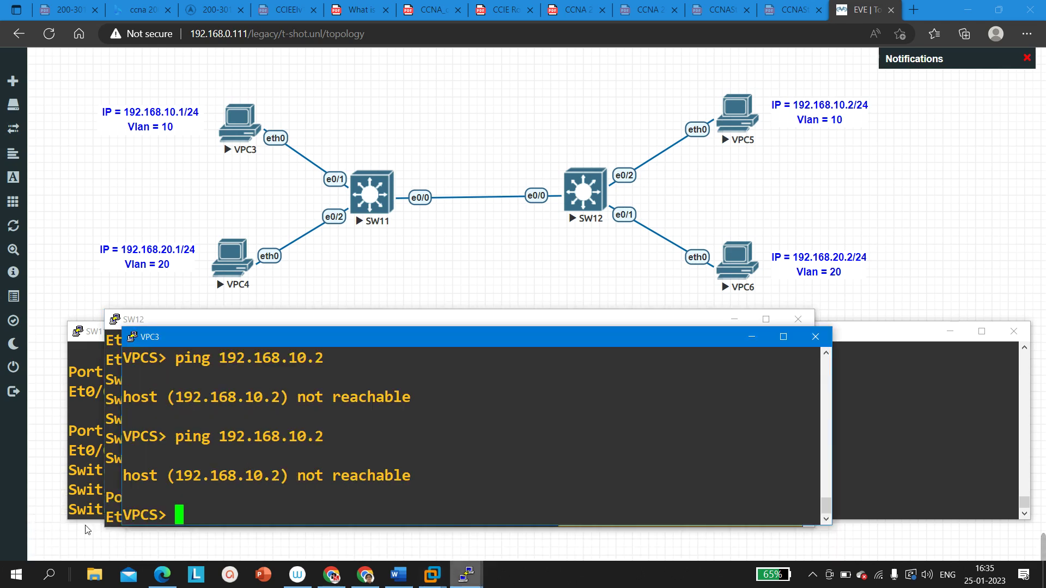
key("Up")
key("Return")
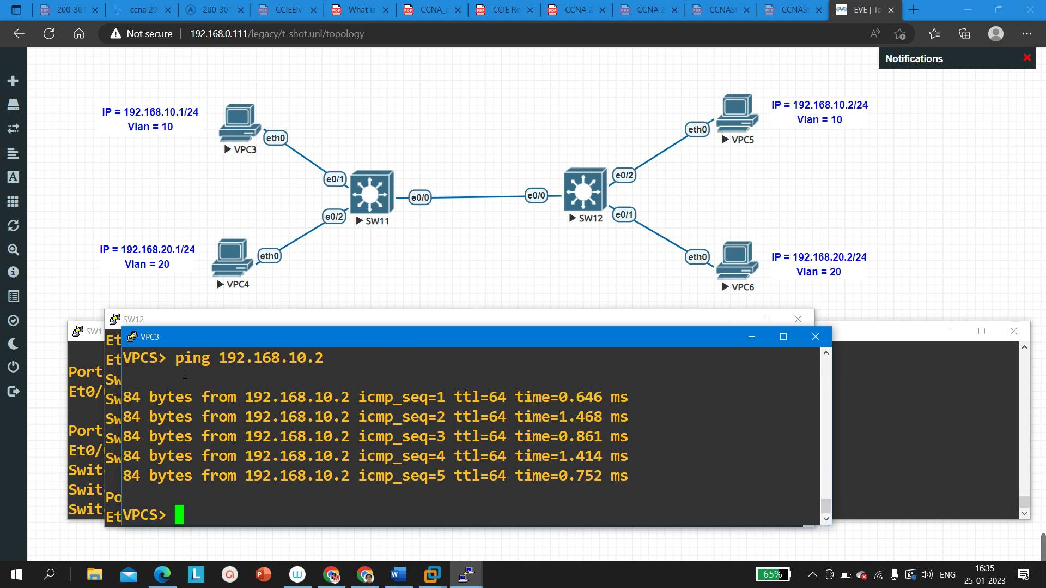
Minimize the VPC3, SW12 and SW11 consoles to return to the full lab topology.
left_click(753, 336)
left_click(734, 324)
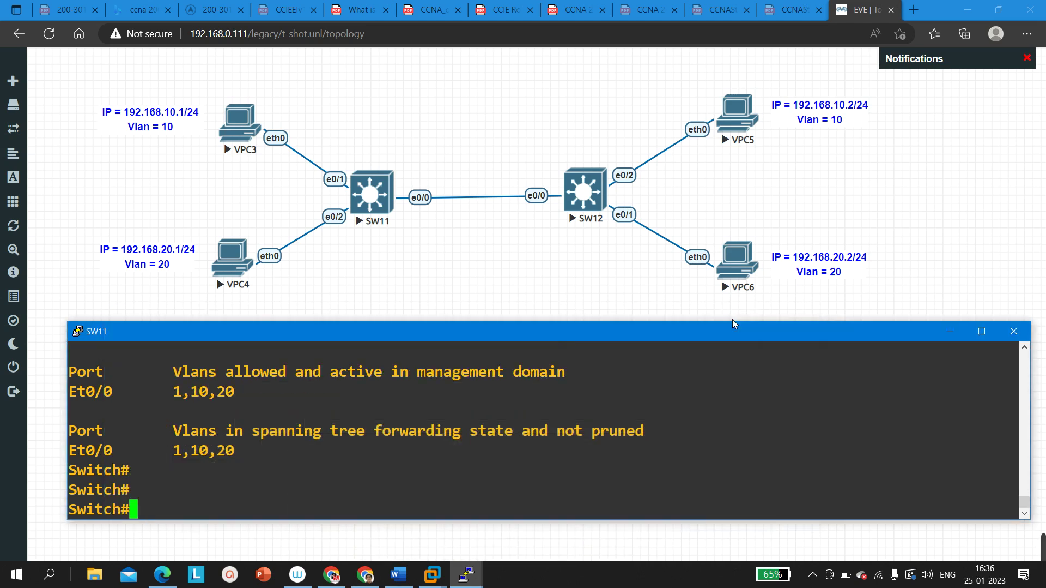
left_click(949, 334)
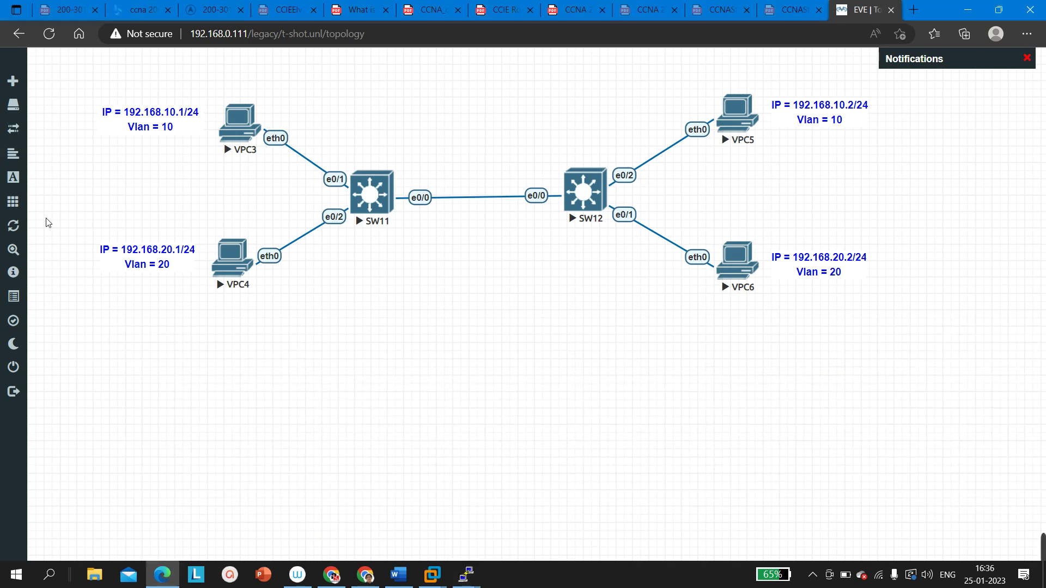
mouse_move(31, 205)
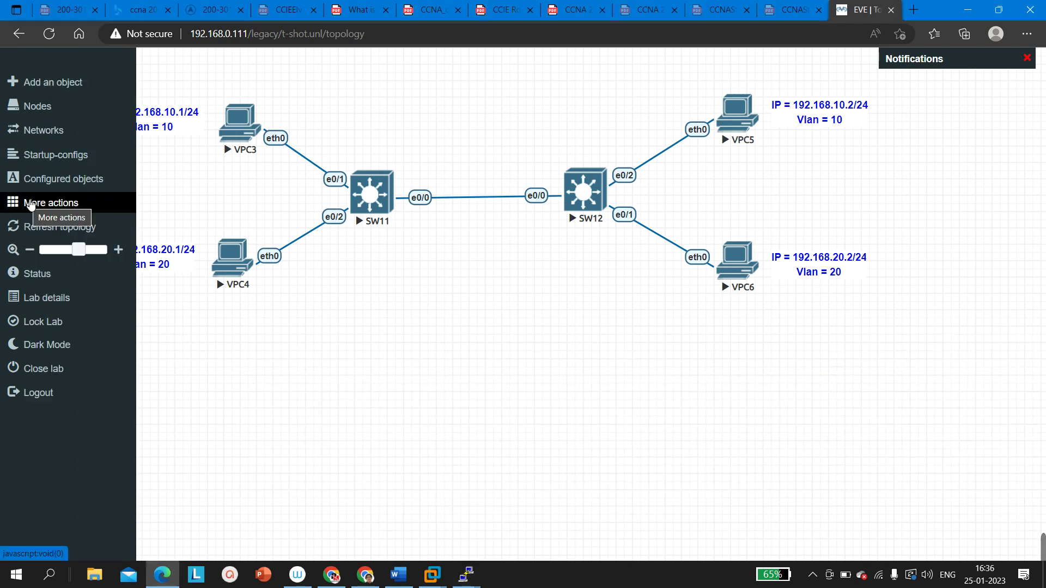